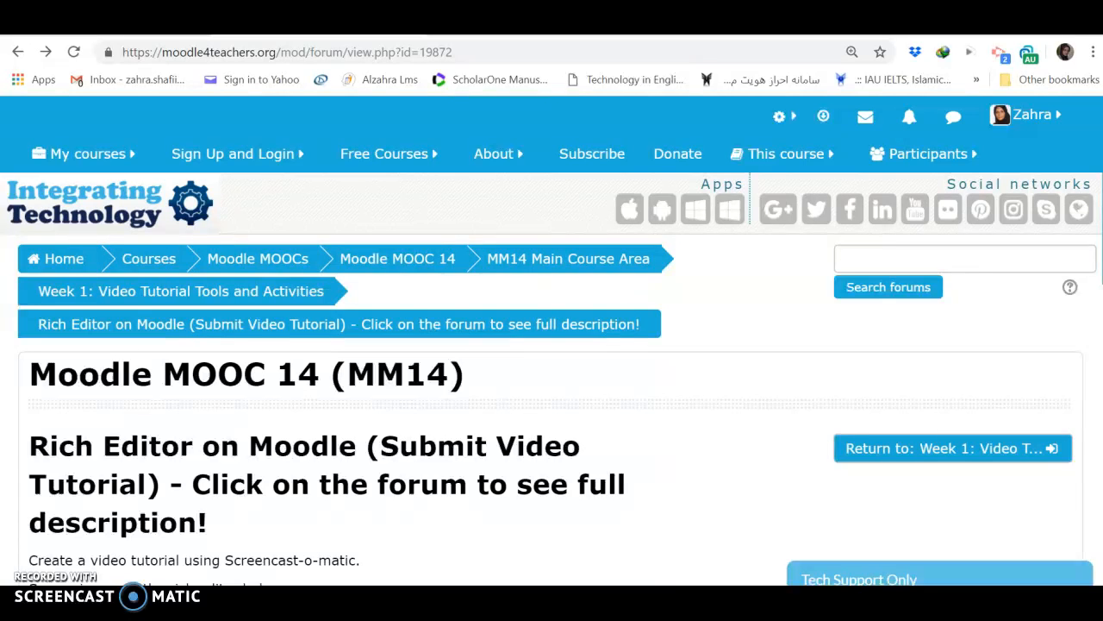
- Start a new discussion topic in the Rich Editor on Moodle forum and bring its subject and message fields into view
scroll(552, 379, down, 4)
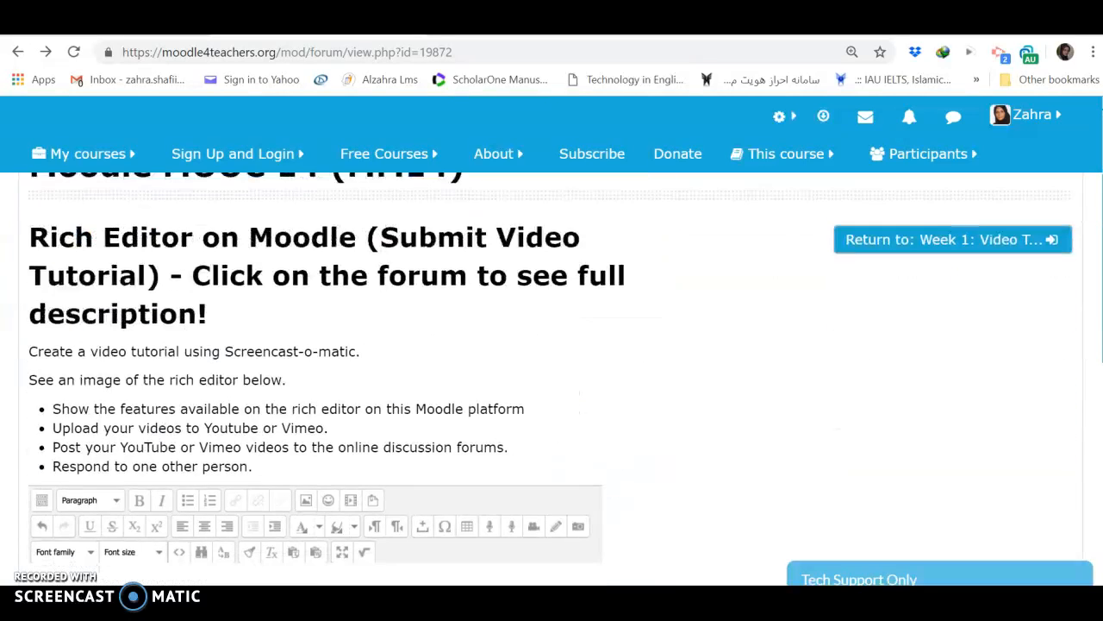
scroll(552, 379, down, 2)
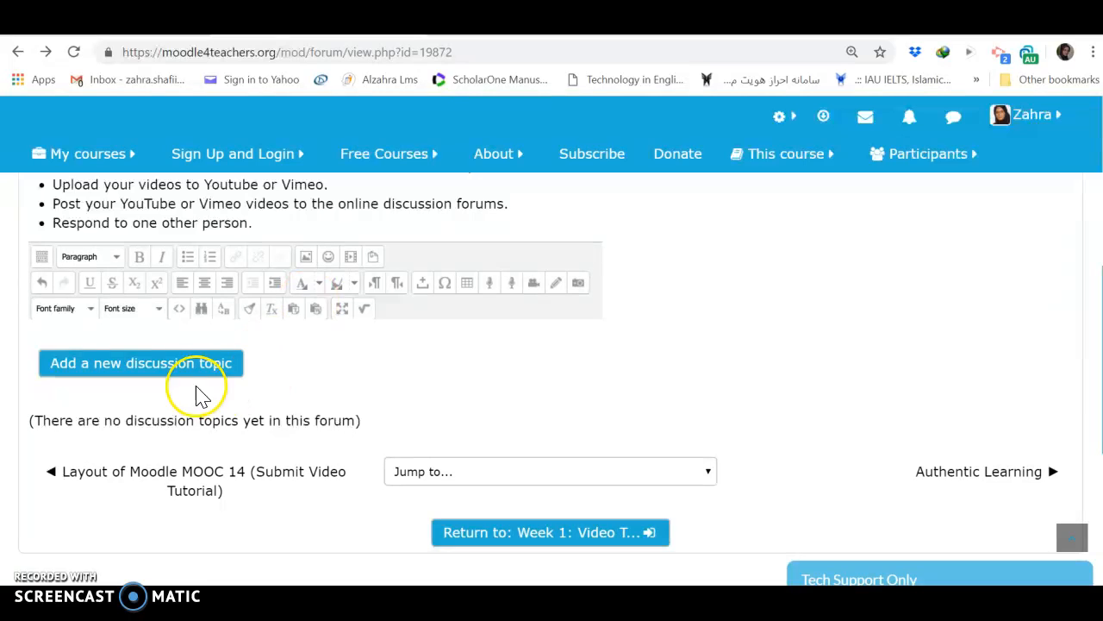
click(158, 372)
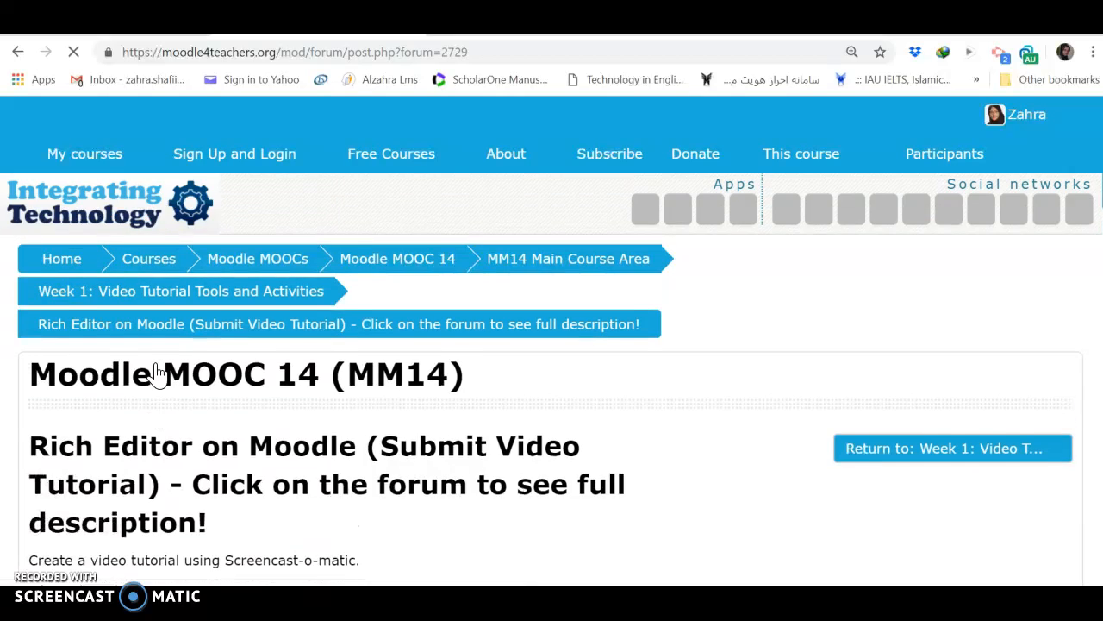
scroll(157, 373, down, 7)
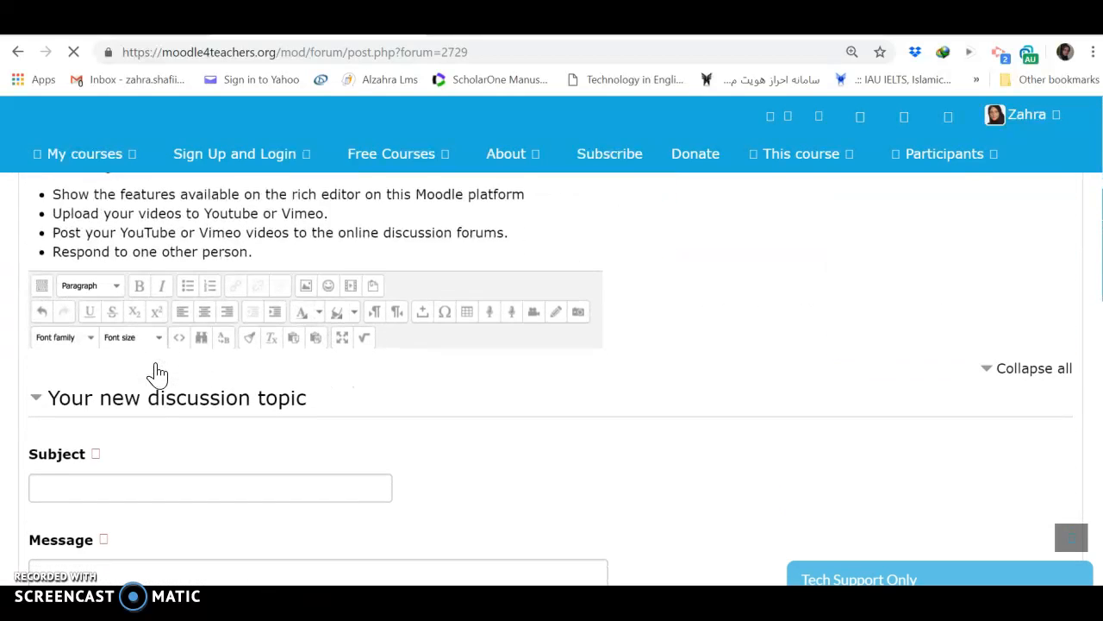
scroll(158, 373, down, 1)
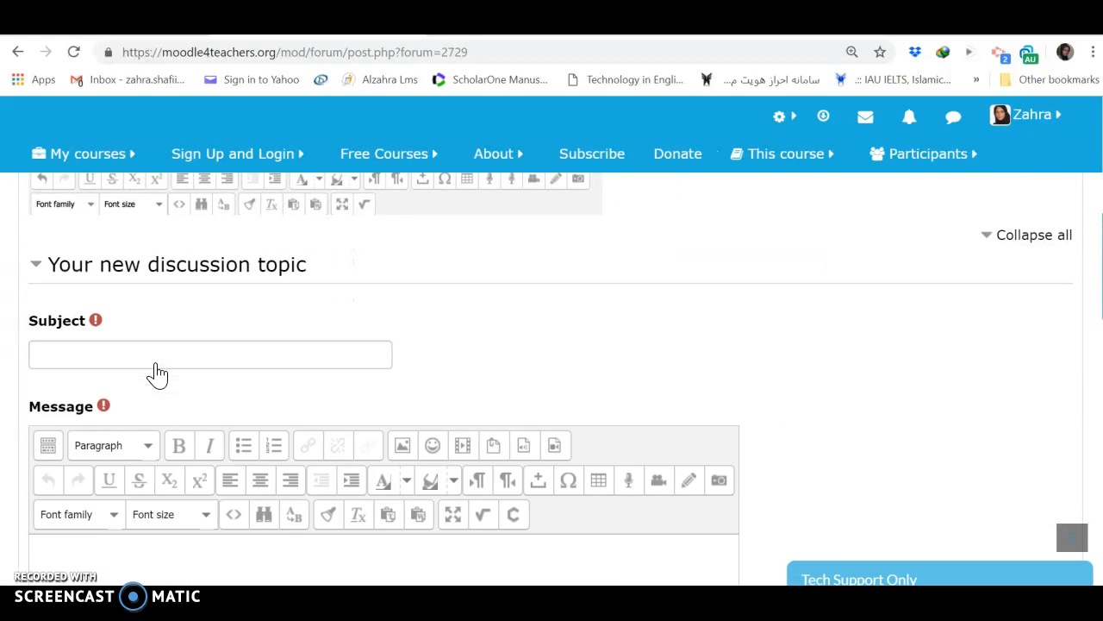
scroll(158, 372, down, 2)
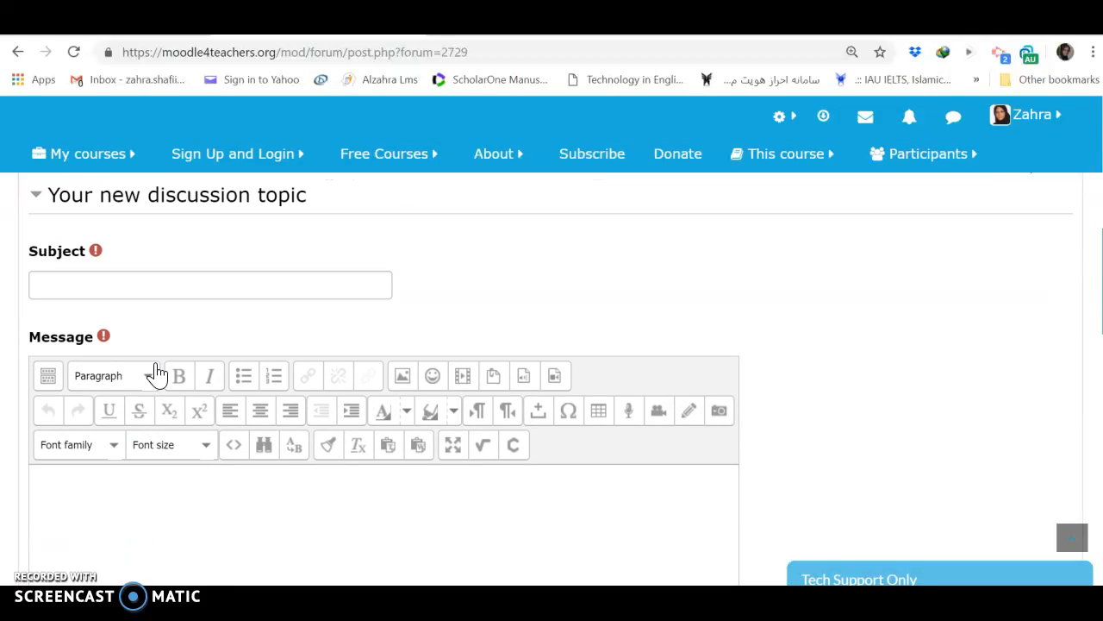
- Enter "features of Rich Editor on Moodle" as the subject of the new discussion topic
mouse_move(98, 259)
mouse_move(103, 341)
click(133, 289)
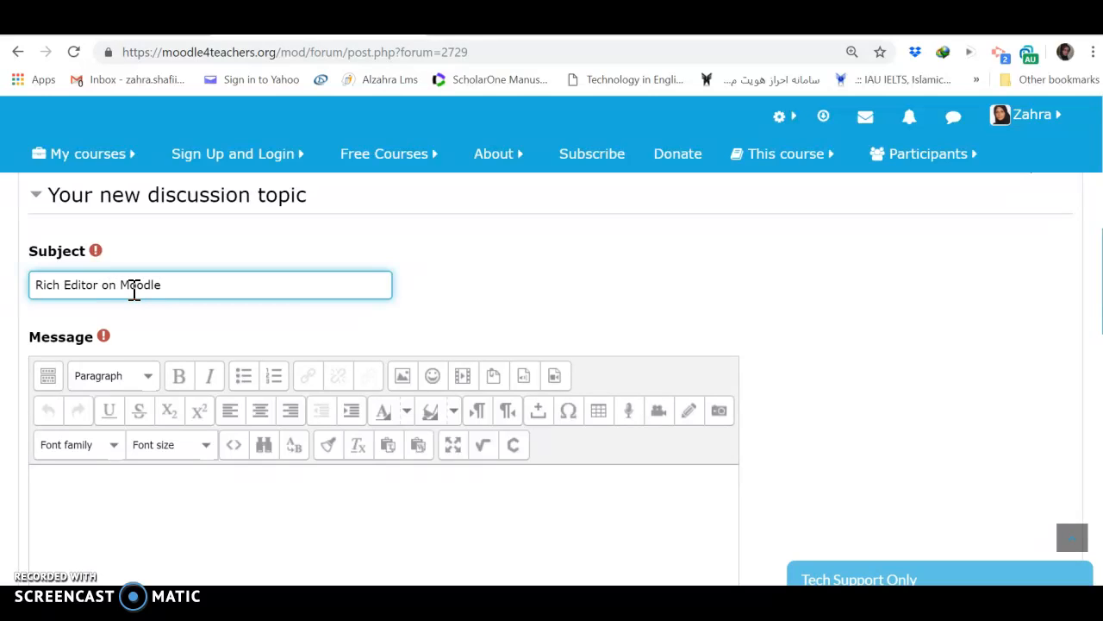
text(R)
key(BackSpace)
text(features if)
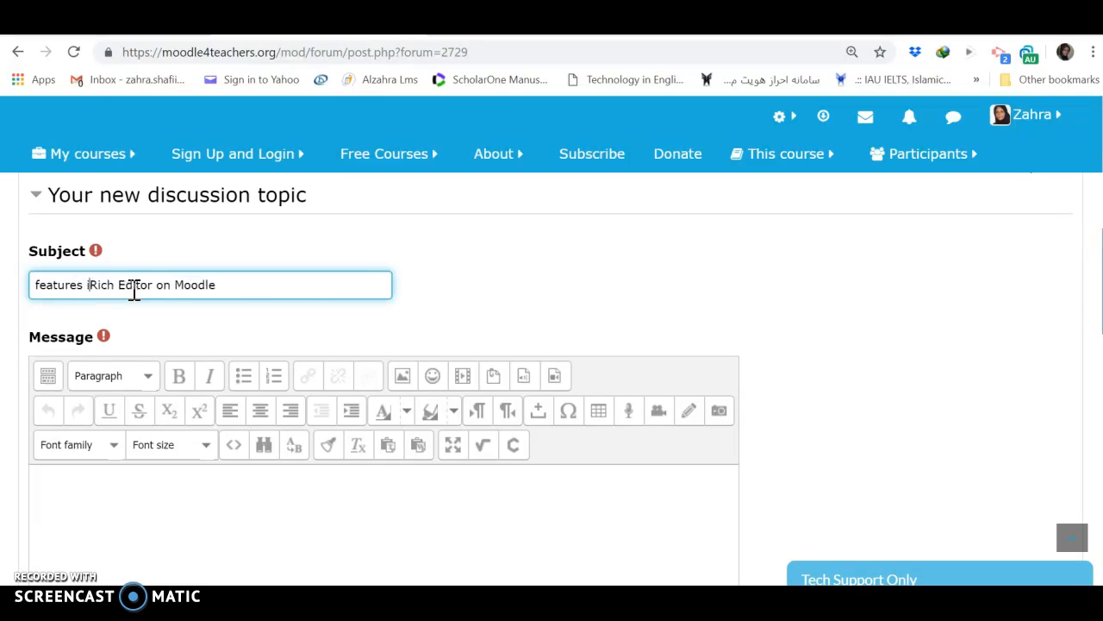
key(BackSpace)
key(BackSpace)
key(BackSpace)
text(of)
click(167, 295)
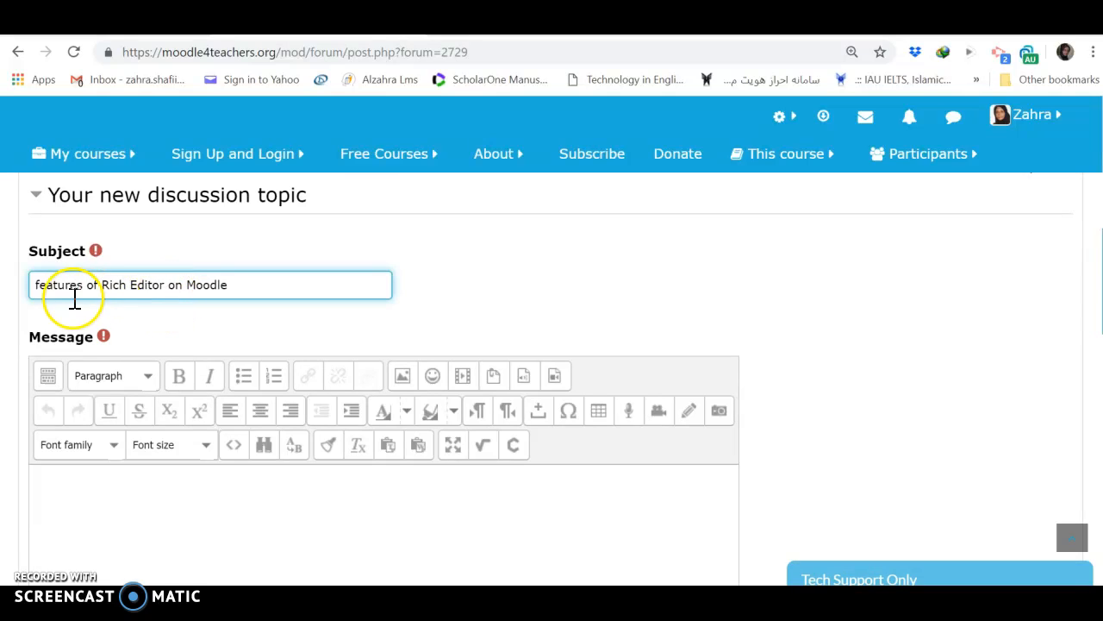
- Capitalize the first word of the subject so it reads "Features of Rich Editor on Moodle"
click(41, 289)
key(BackSpace)
text(F)
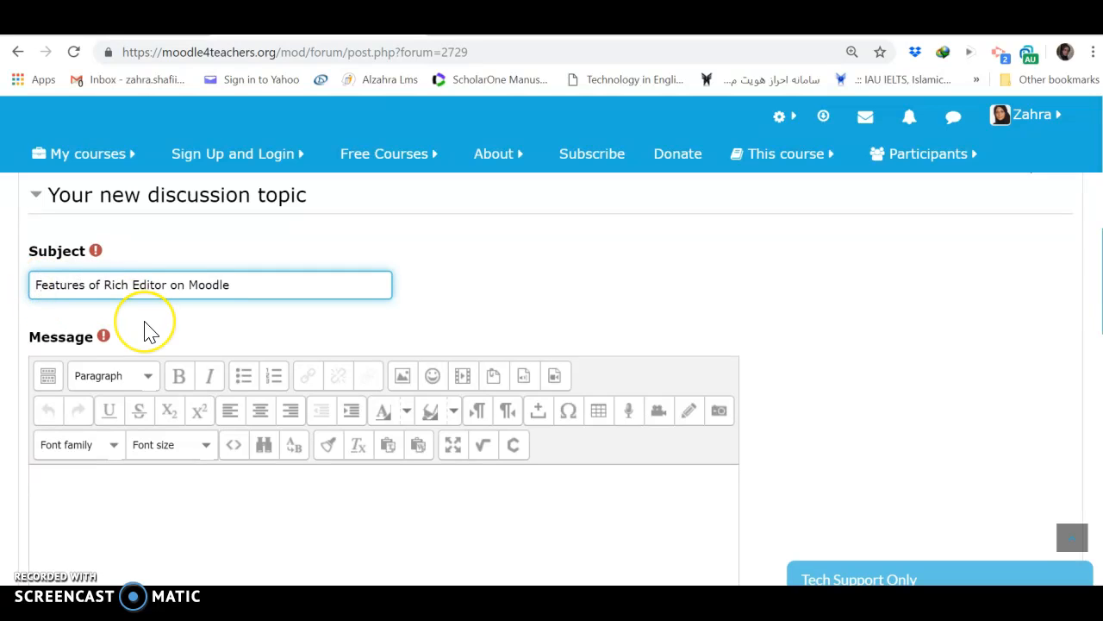
key(End)
- Collapse the message editor's toolbar to one row to examine its basic tools and paragraph formats, and restore all rows
scroll(383, 379, down, 2)
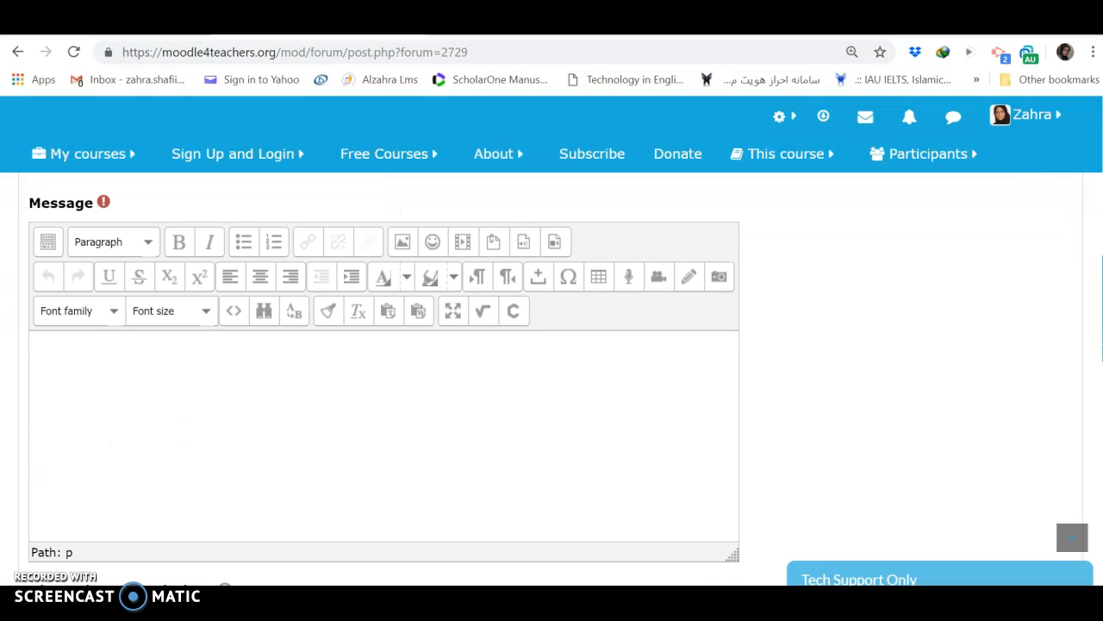
click(48, 247)
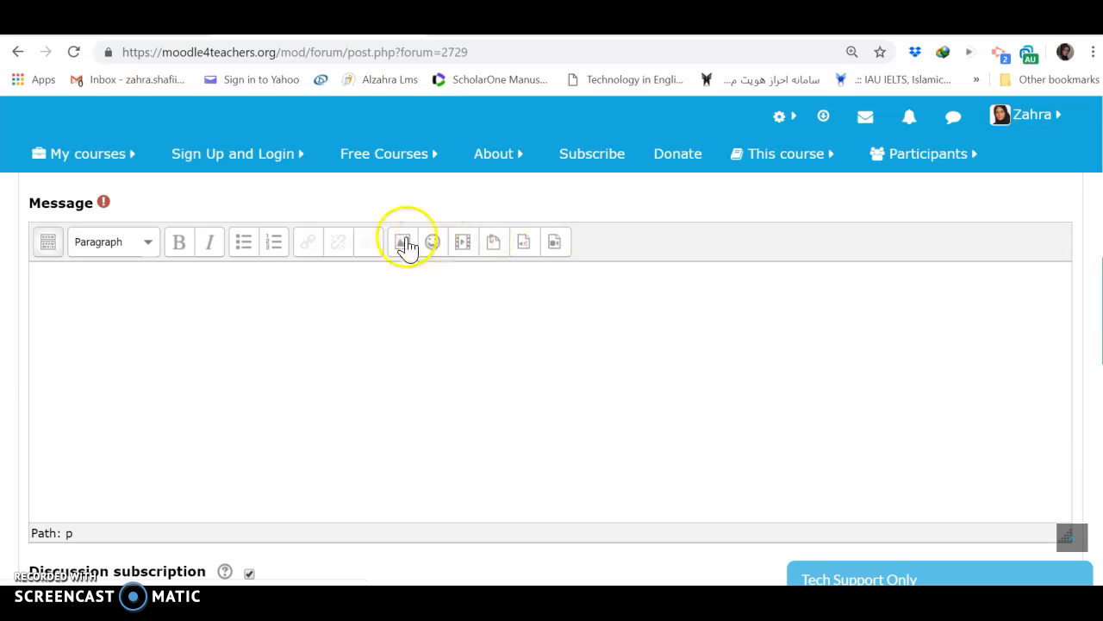
click(149, 244)
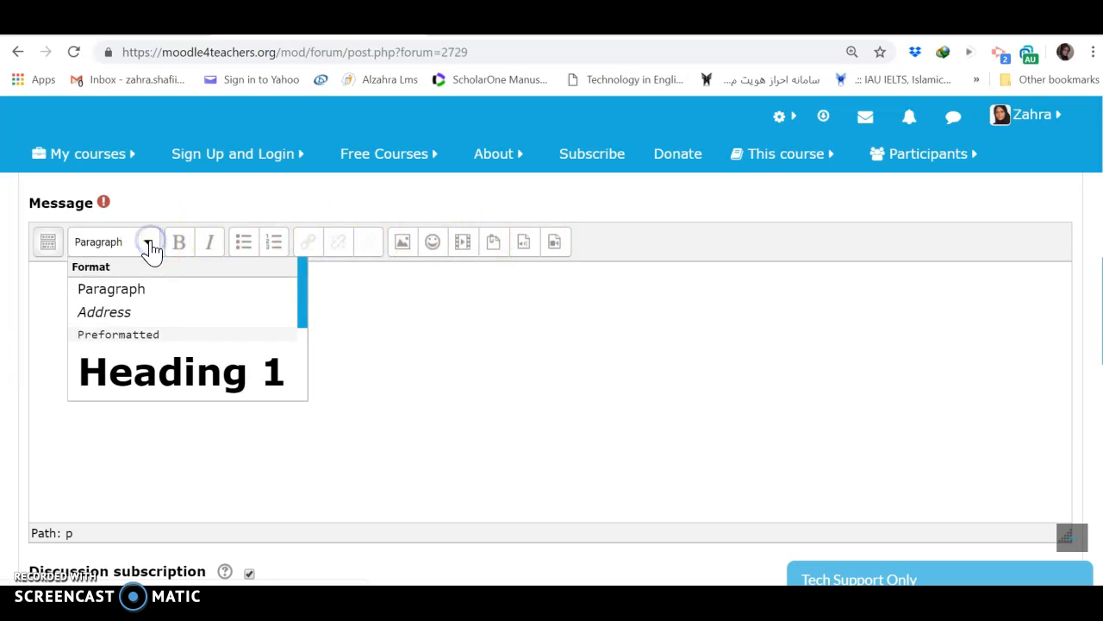
click(149, 244)
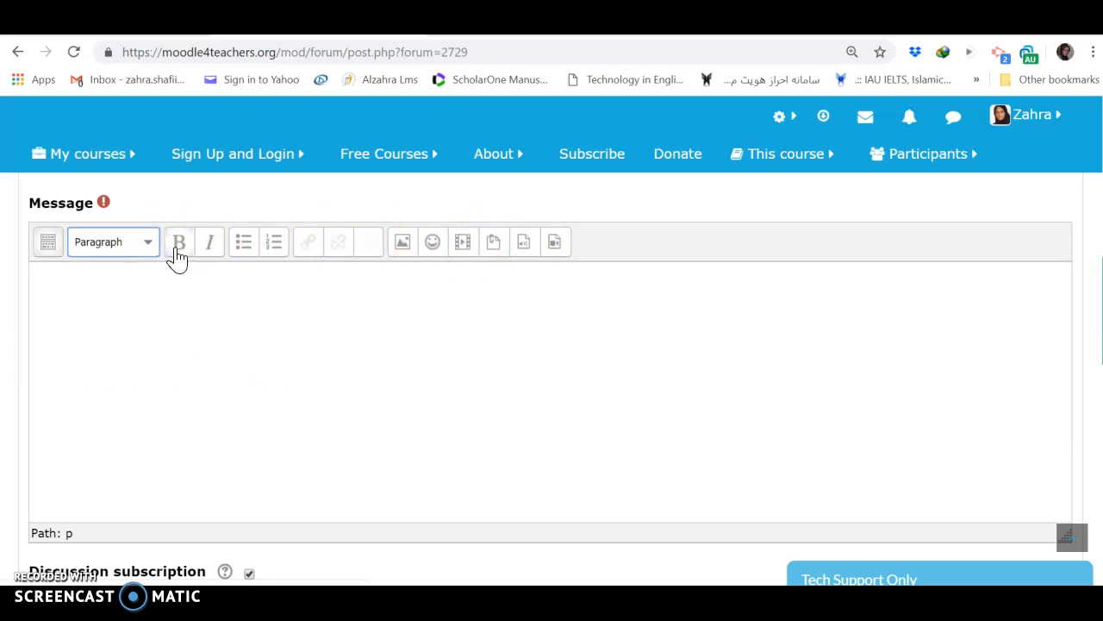
click(209, 253)
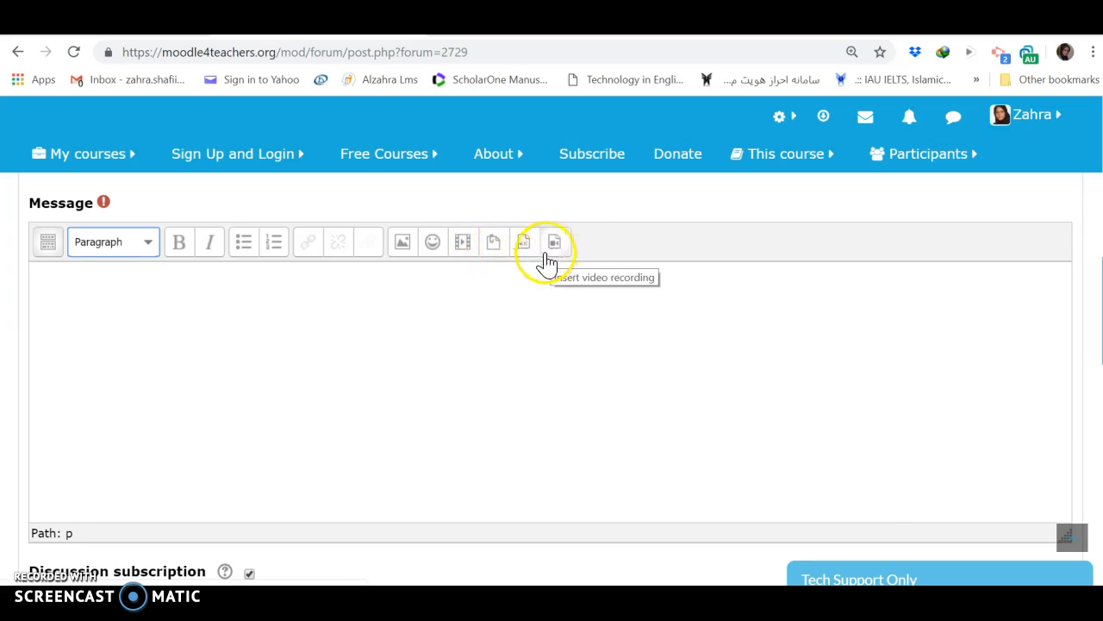
click(40, 241)
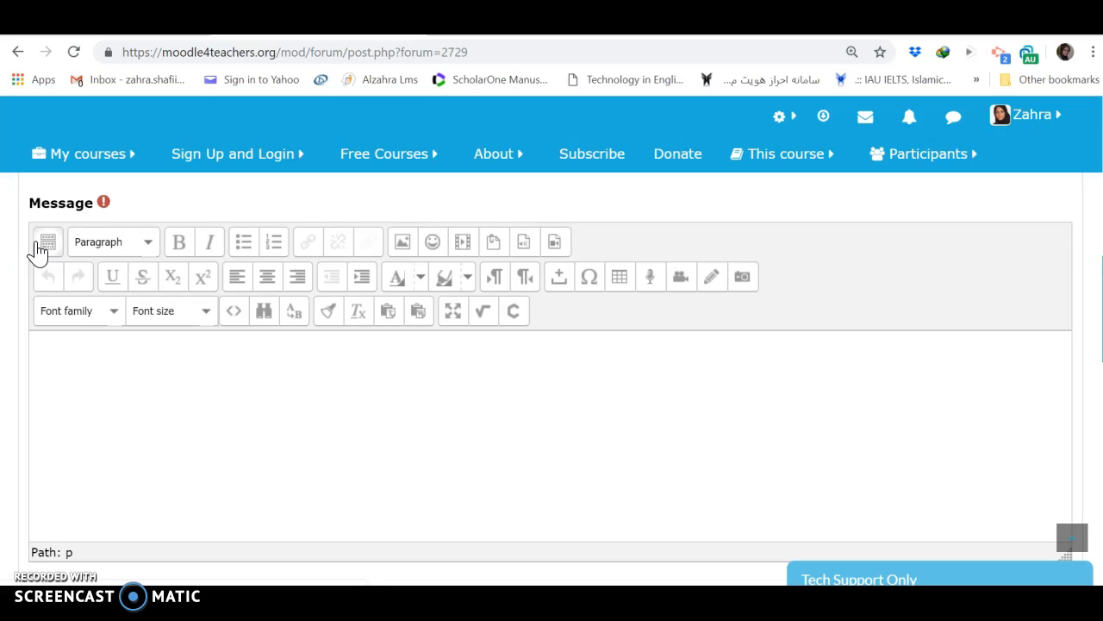
- Examine the second row of message editor tools, including the text color and background color palettes
click(51, 275)
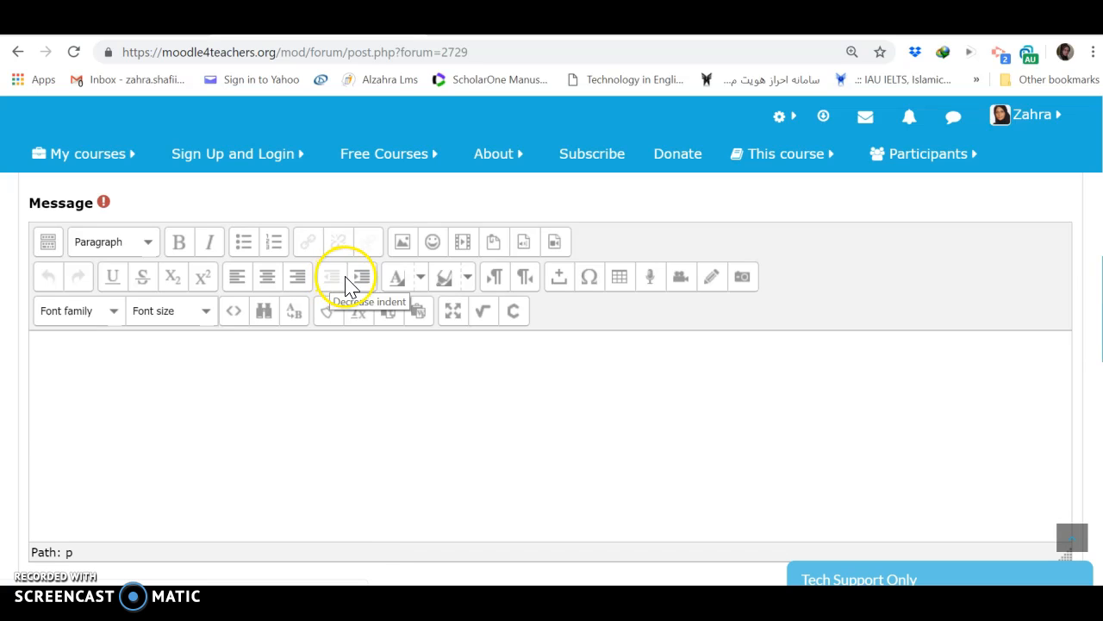
click(421, 279)
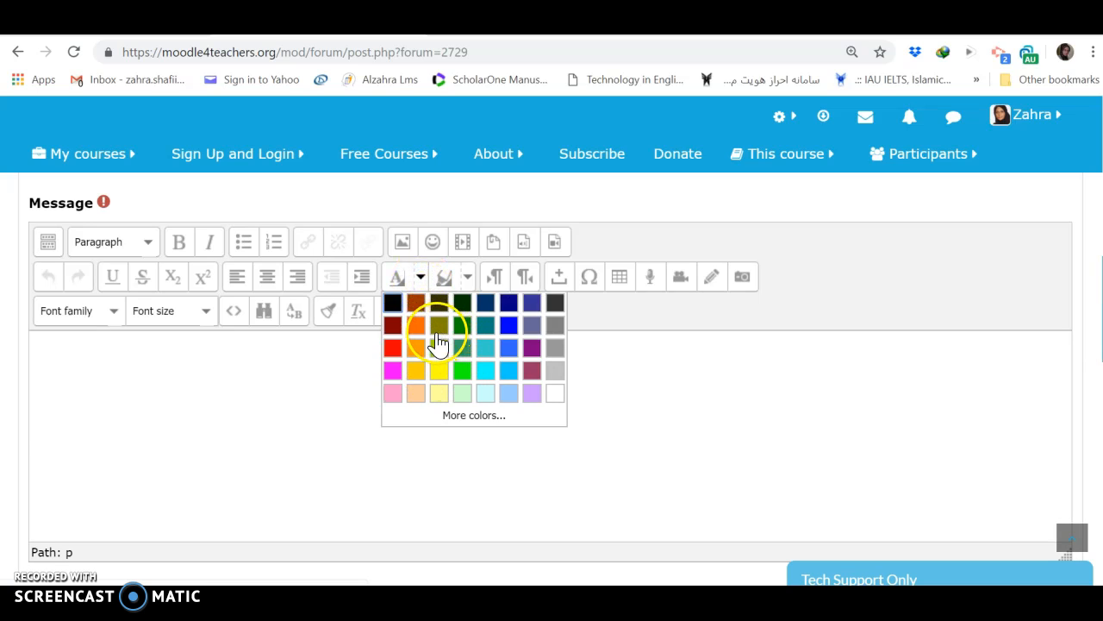
click(419, 279)
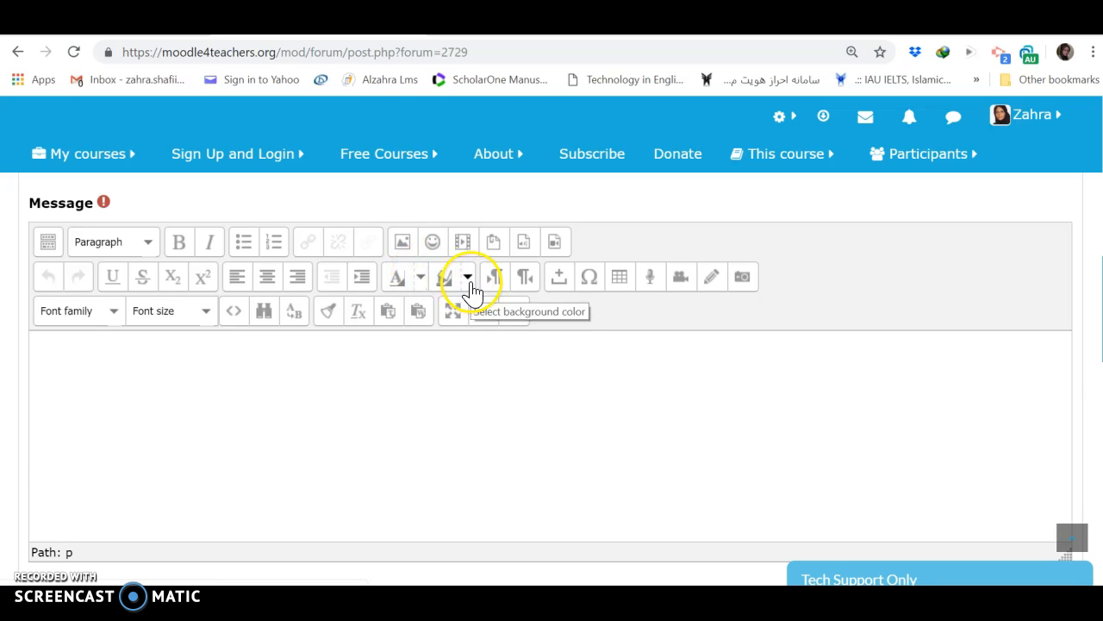
click(469, 279)
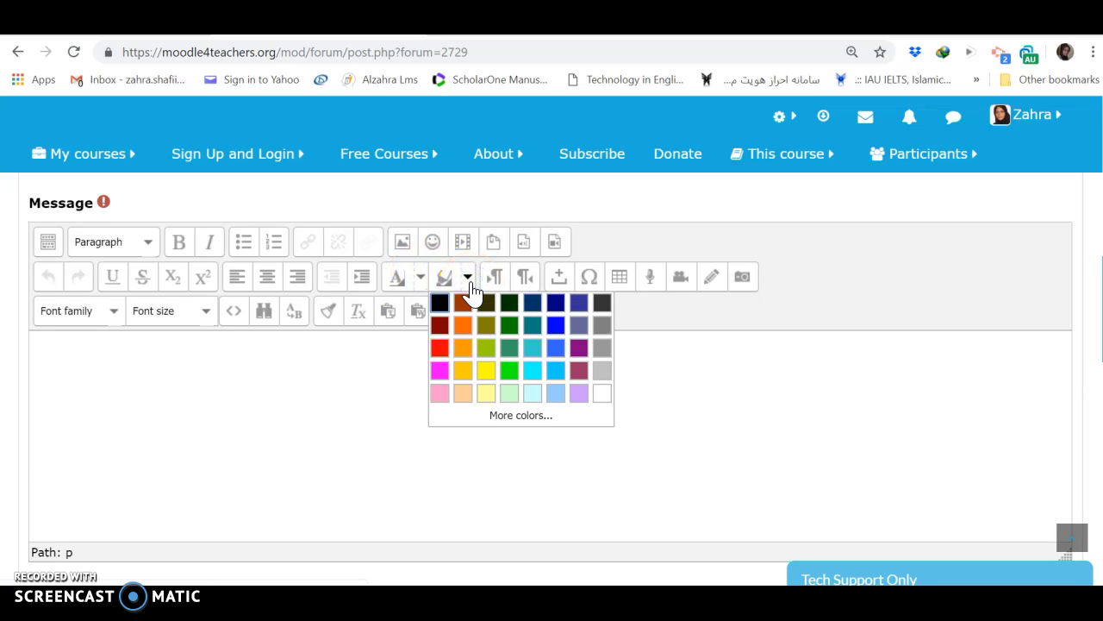
click(469, 281)
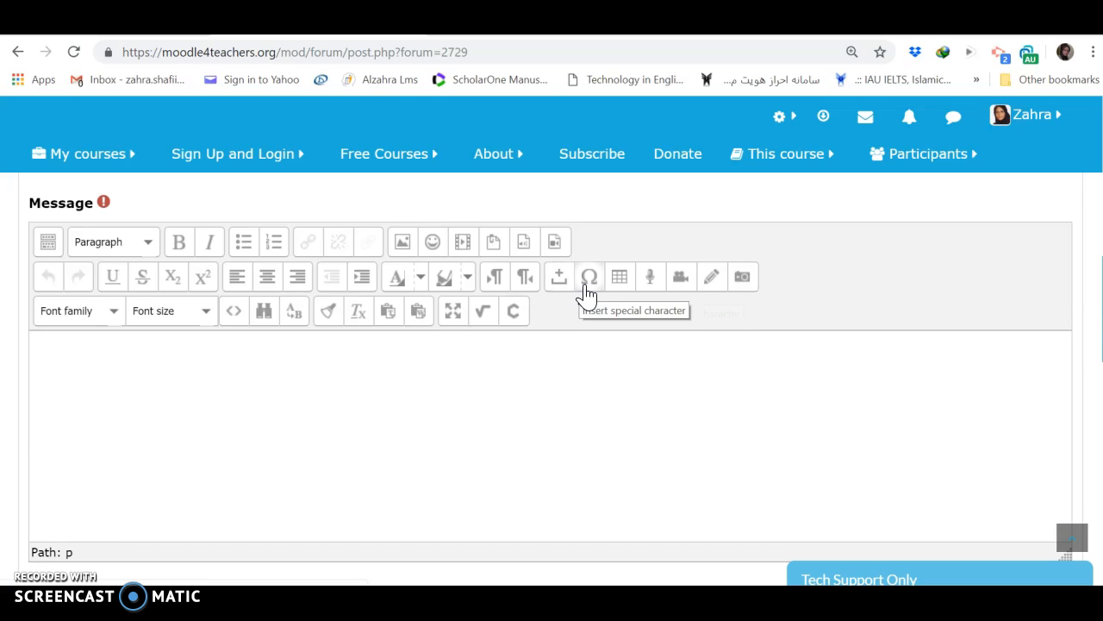
- Examine the table, MP3 recording and remaining media tools in the message editor's second row
click(621, 284)
click(648, 286)
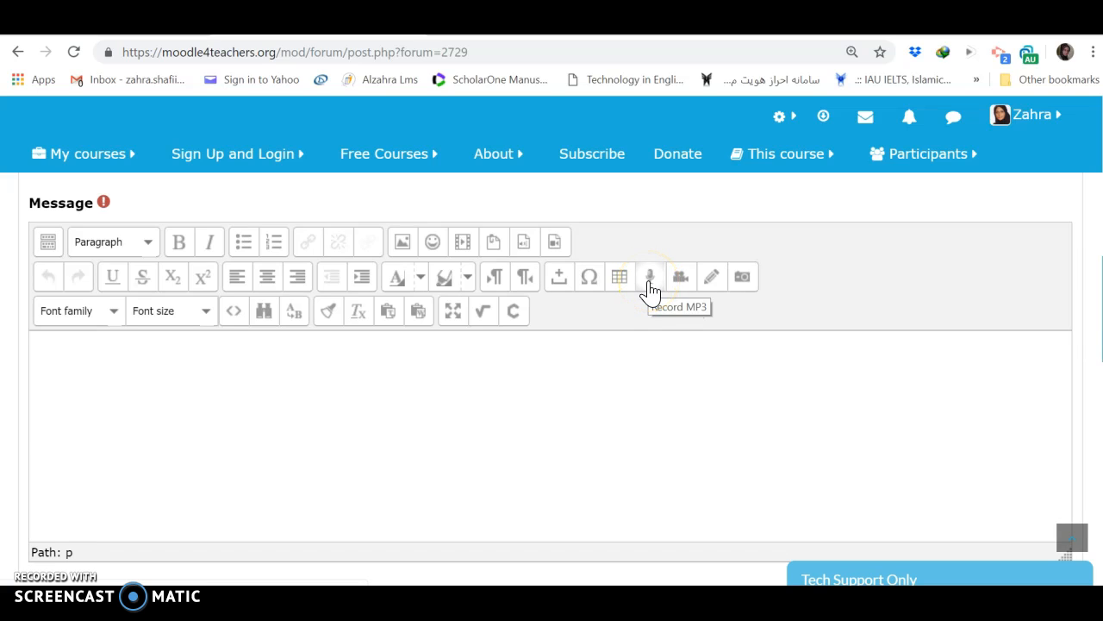
click(675, 286)
click(693, 285)
click(742, 290)
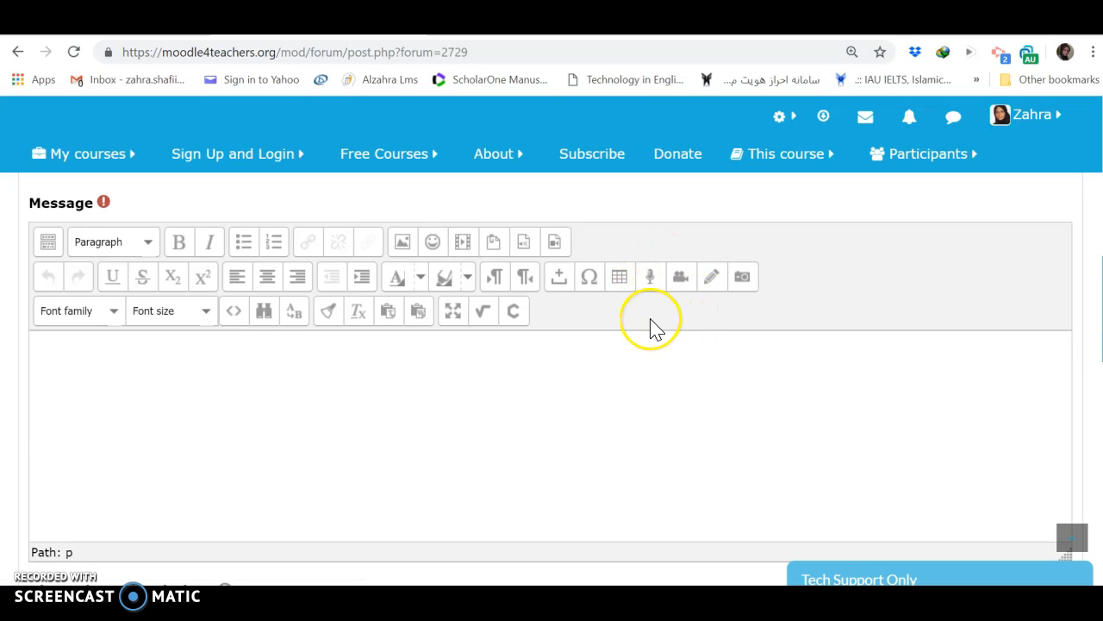
- Look through the message editor's font family list down to Wingdings without choosing a font
click(115, 316)
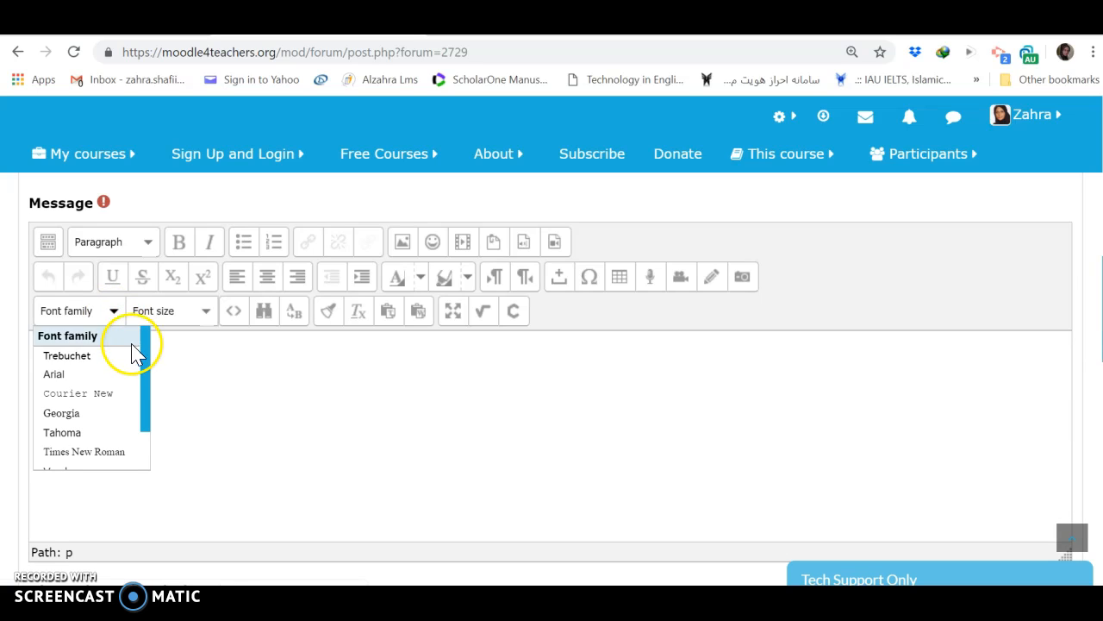
drag(147, 371, 138, 406)
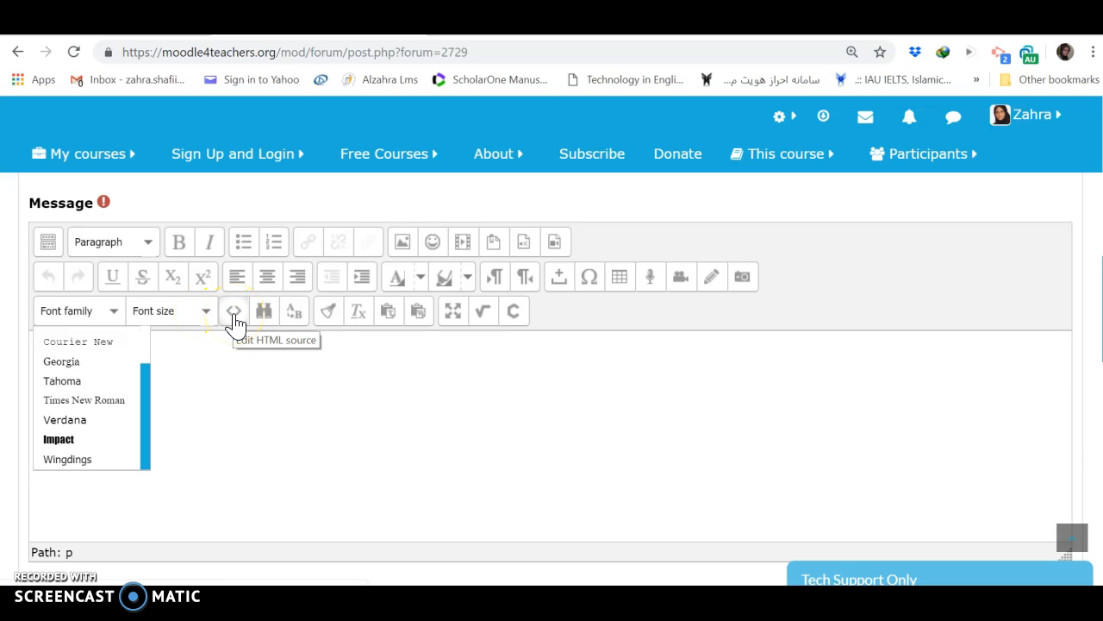
click(203, 363)
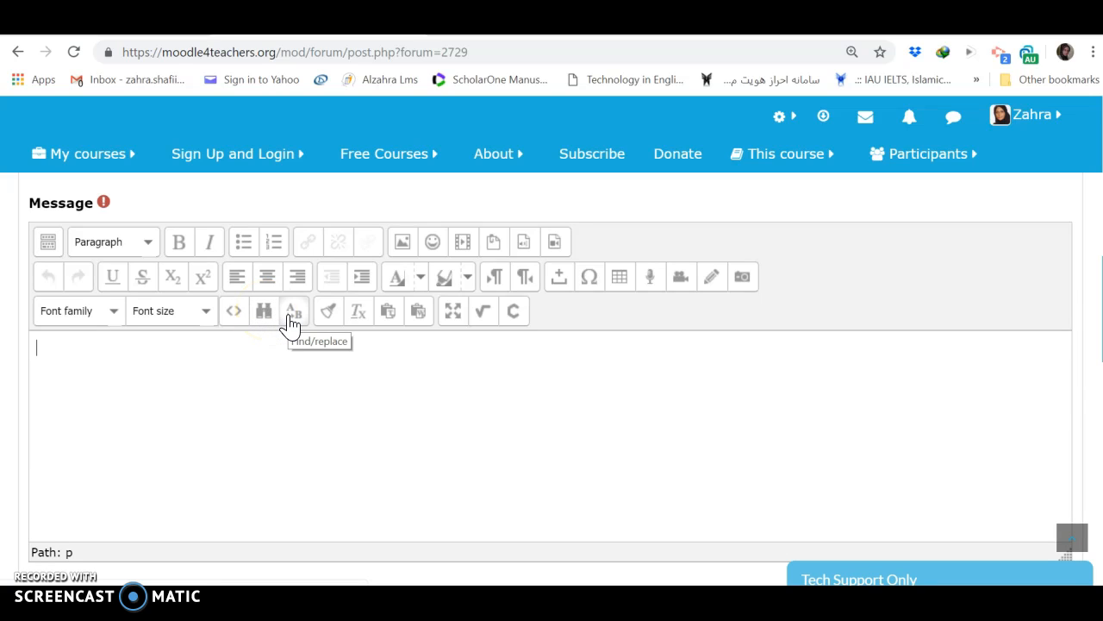
- Examine the message editor's tools for cleaning up messy code, removing formatting and pasting as plain text
click(324, 321)
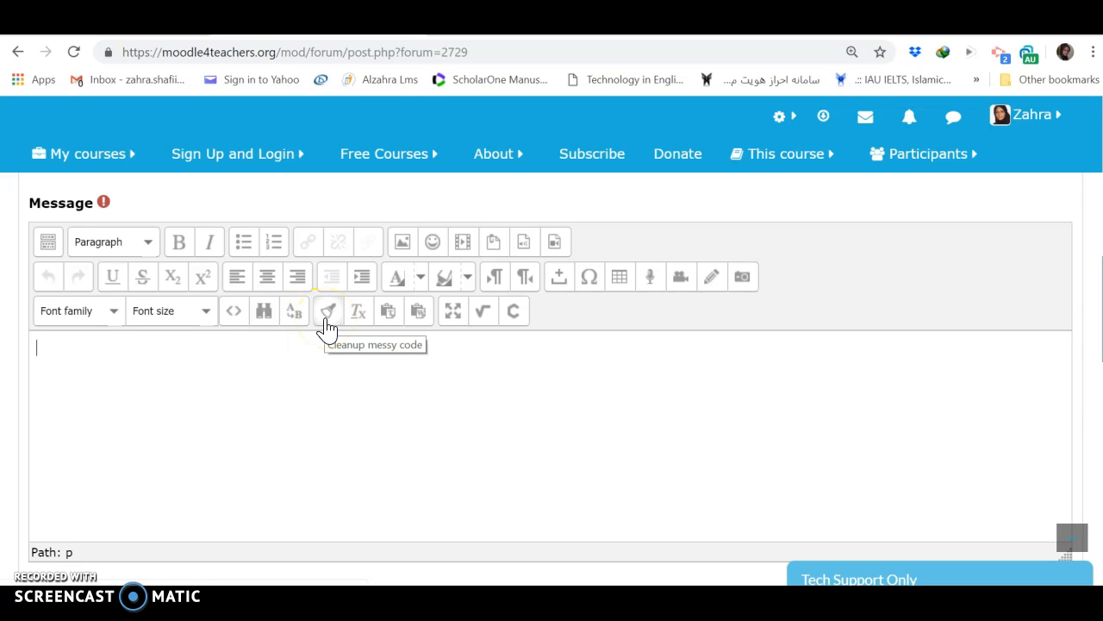
click(358, 328)
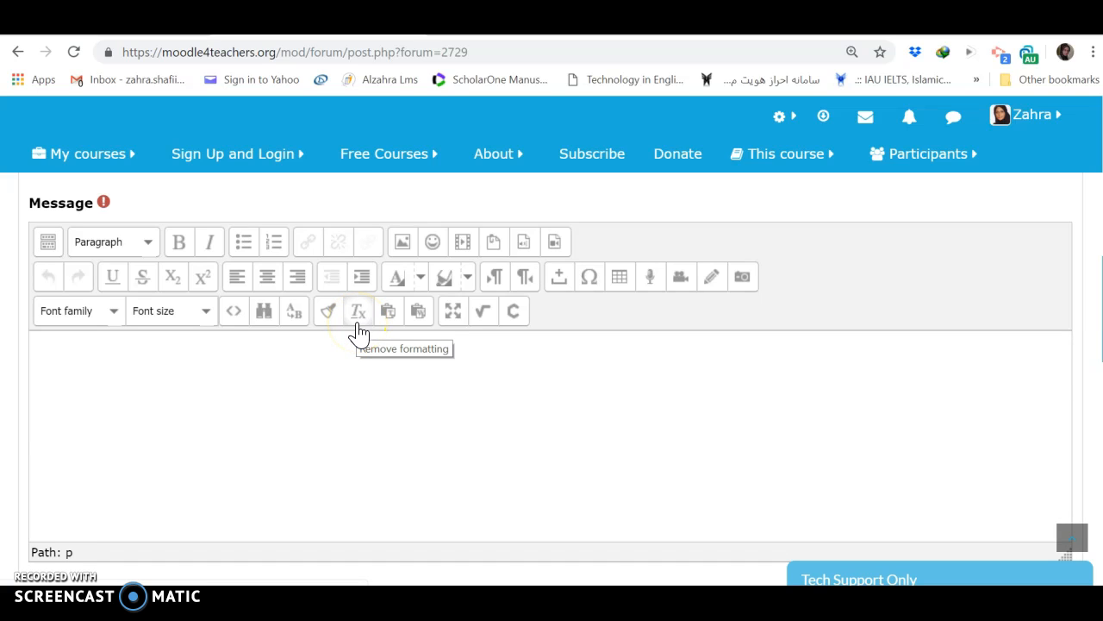
click(386, 326)
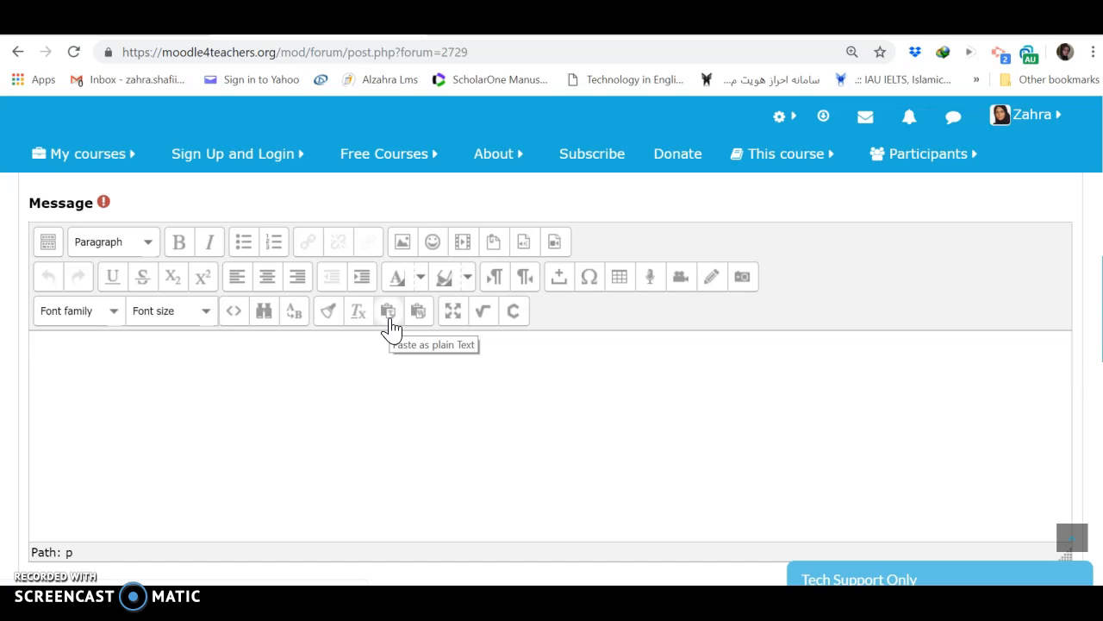
- View the Paste from Word dialog without inserting anything, and switch the message editor to full screen and back
click(422, 321)
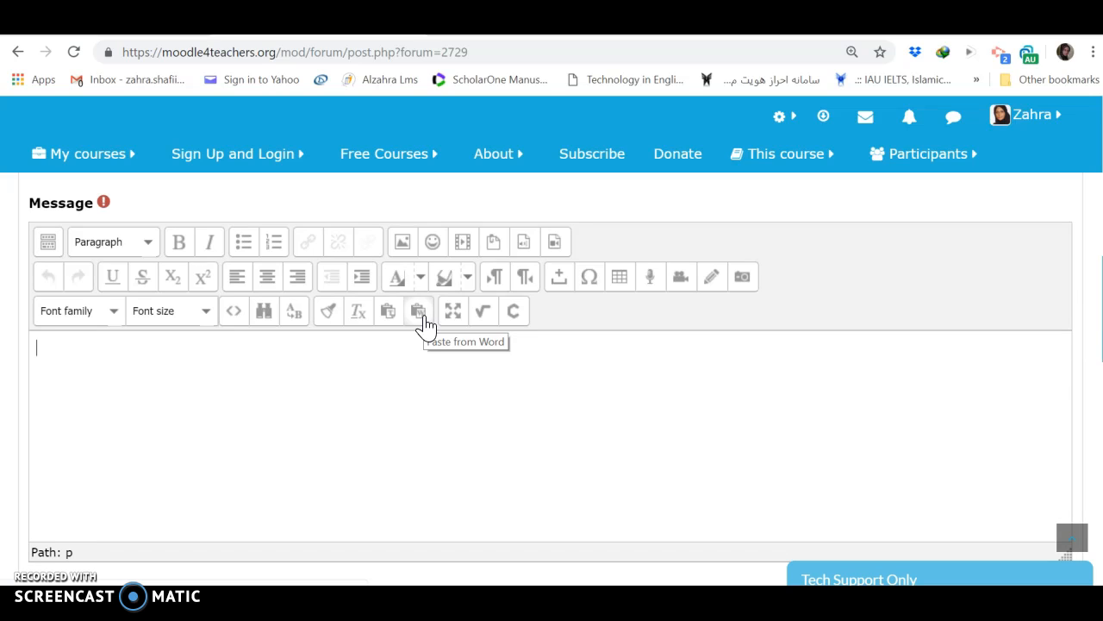
click(422, 321)
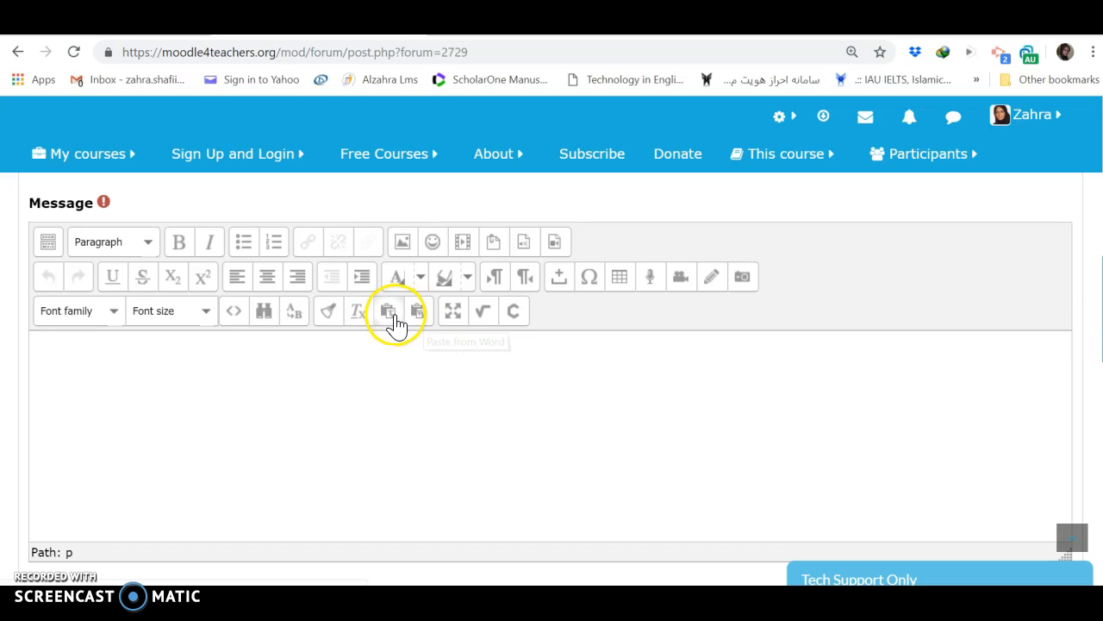
click(422, 321)
click(422, 325)
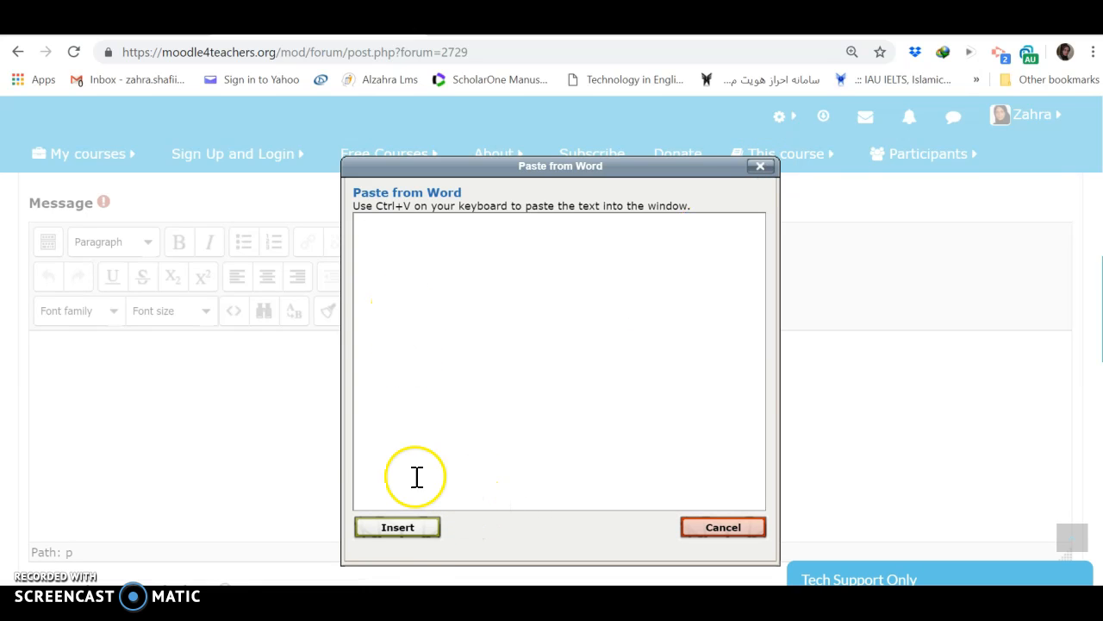
click(760, 166)
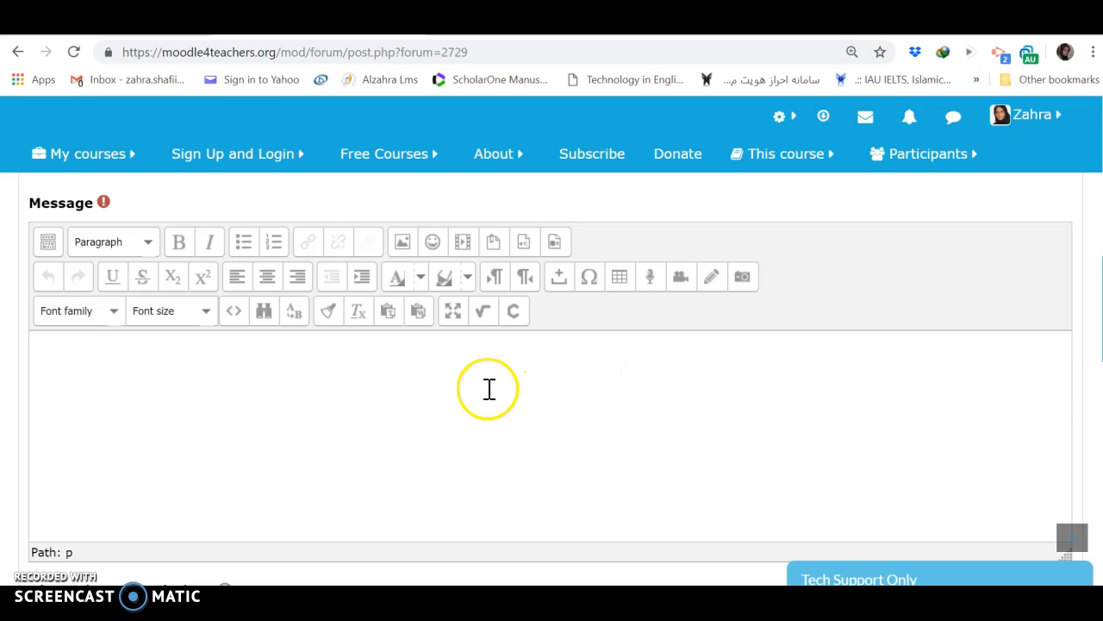
click(452, 315)
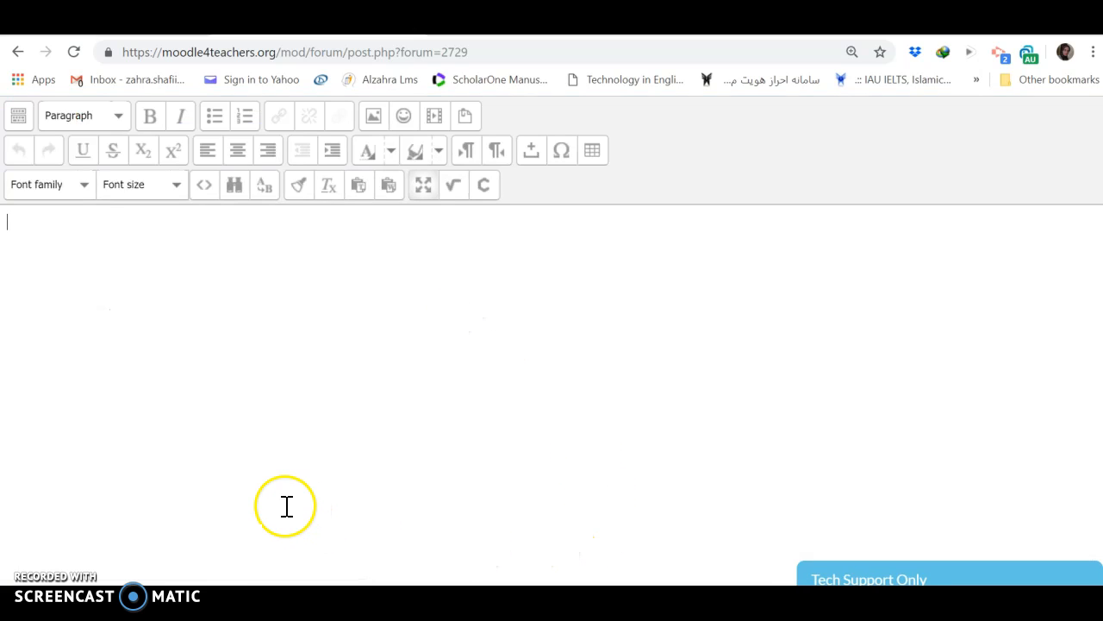
click(422, 192)
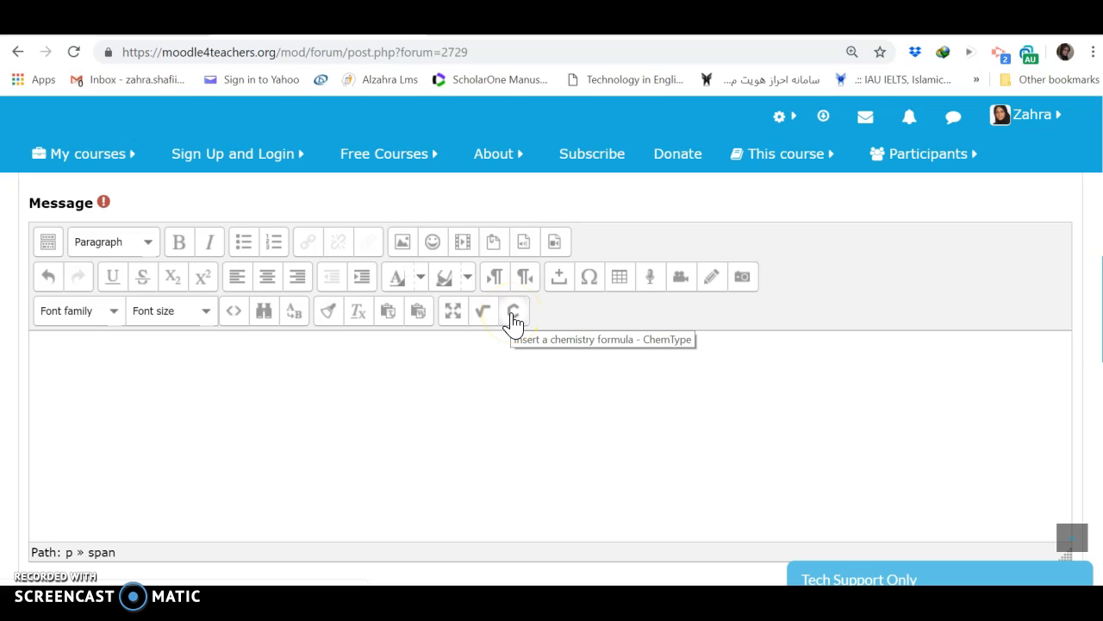
- Enter the text "Moodle MOOC 14" in the message body, with MOOC in capitals
click(368, 433)
click(208, 440)
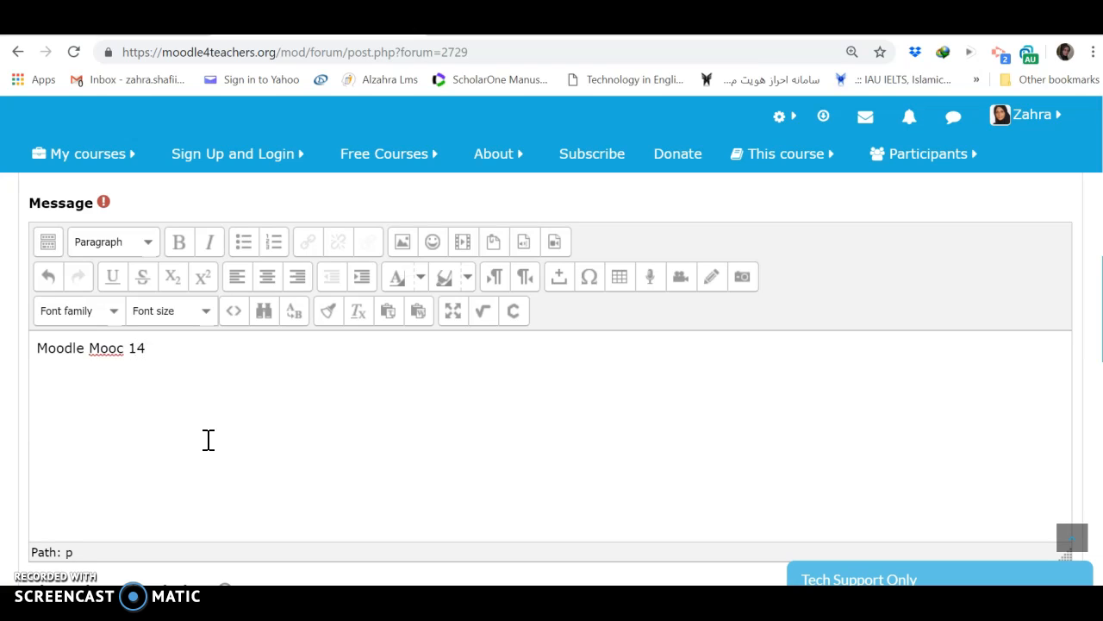
triple_click(99, 349)
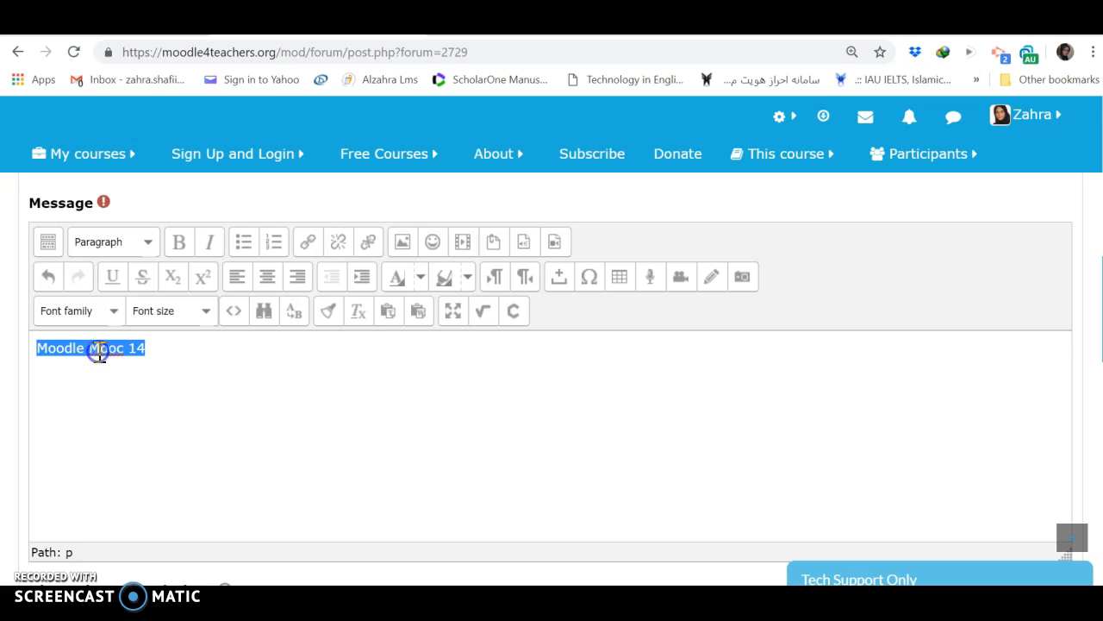
click(104, 350)
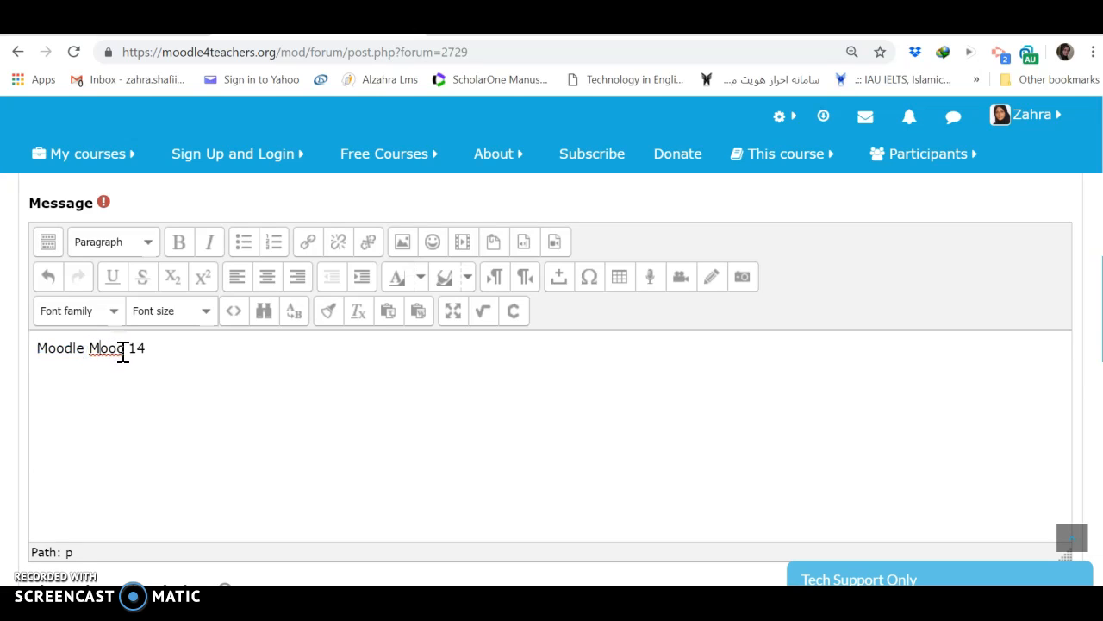
key(BackSpace)
key(BackSpace)
key(BackSpace)
- Make the "Moodle MOOC 14" line bold and italic and format it as Heading 1
triple_click(123, 349)
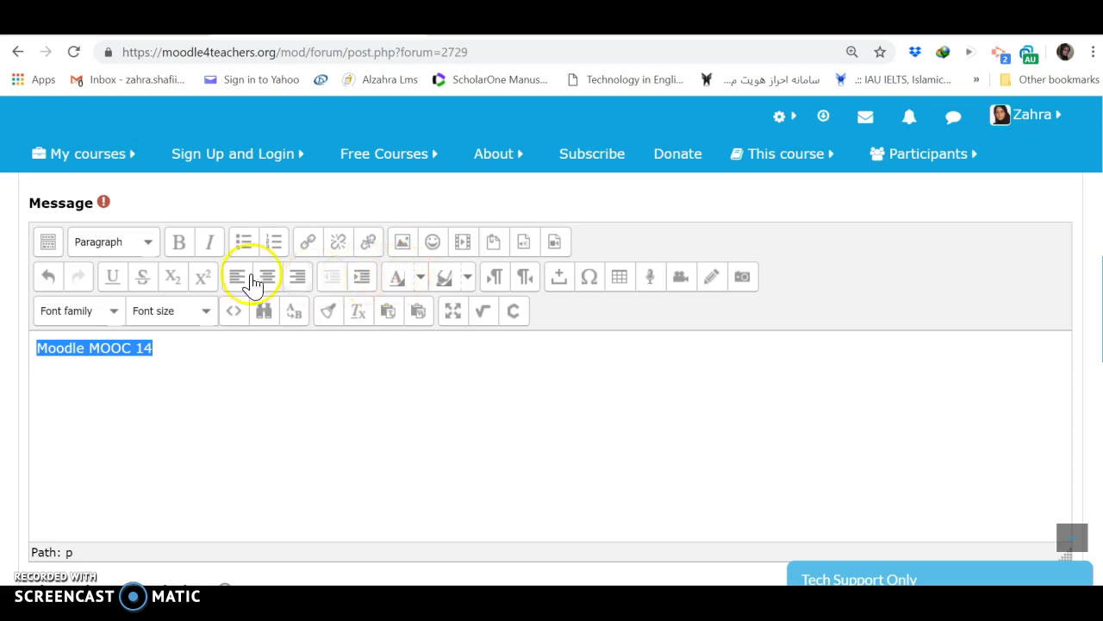
click(181, 246)
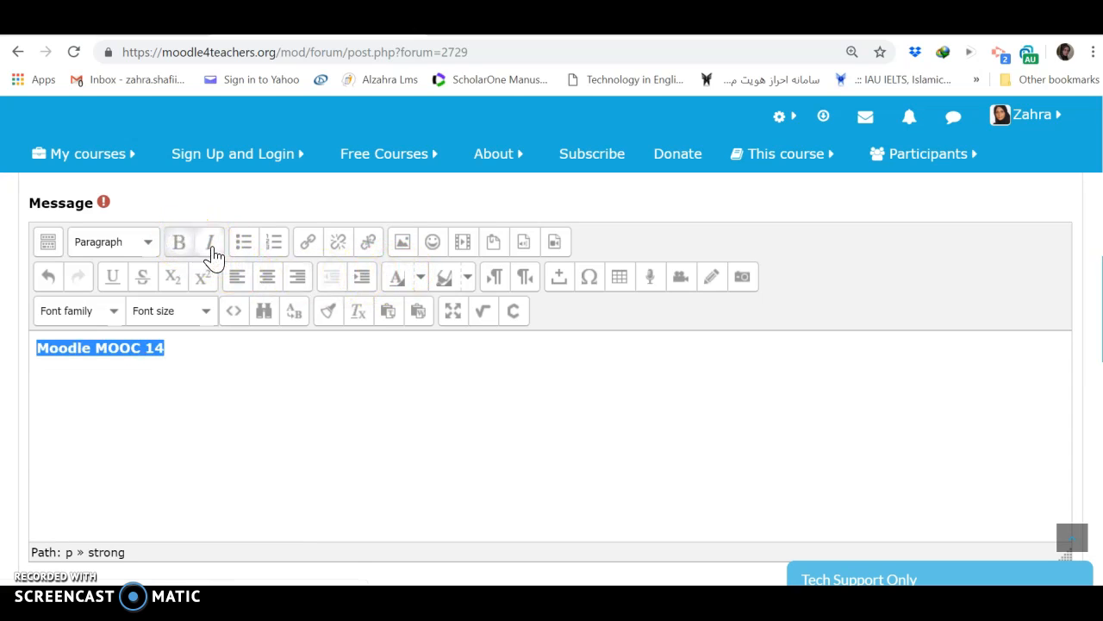
click(212, 246)
click(148, 243)
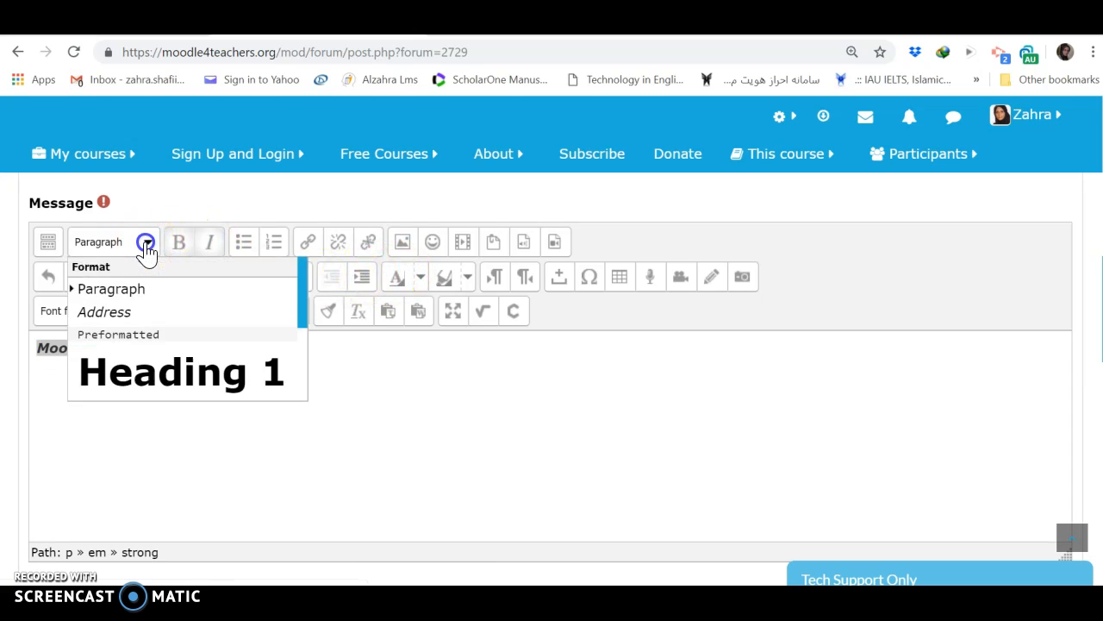
click(148, 374)
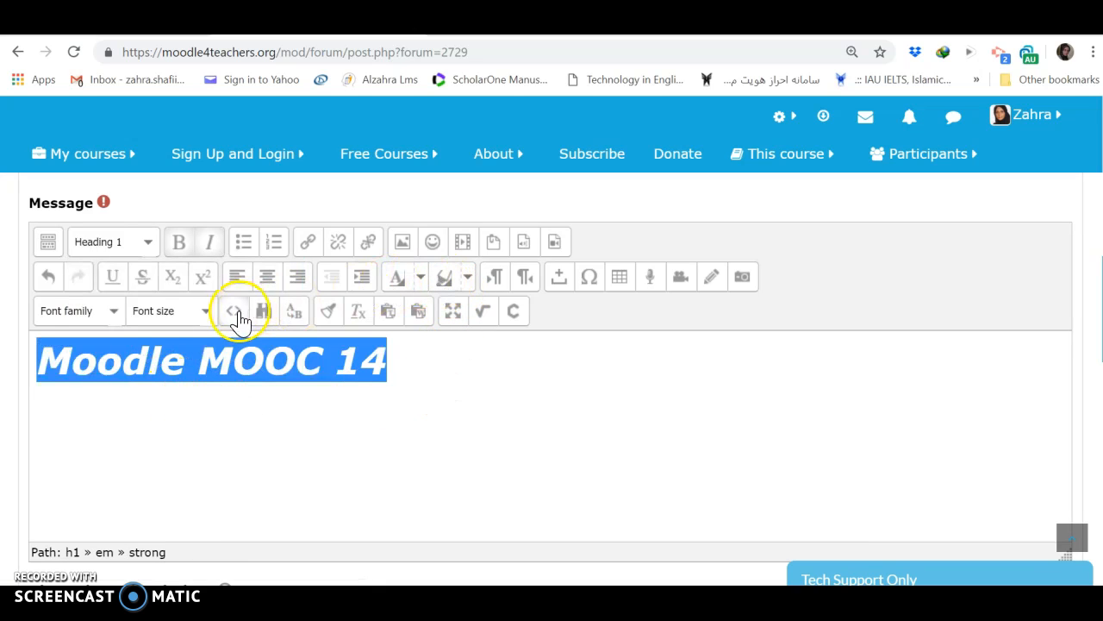
- Set the heading's font size to 5 (18pt) and its font family to Times New Roman
click(207, 312)
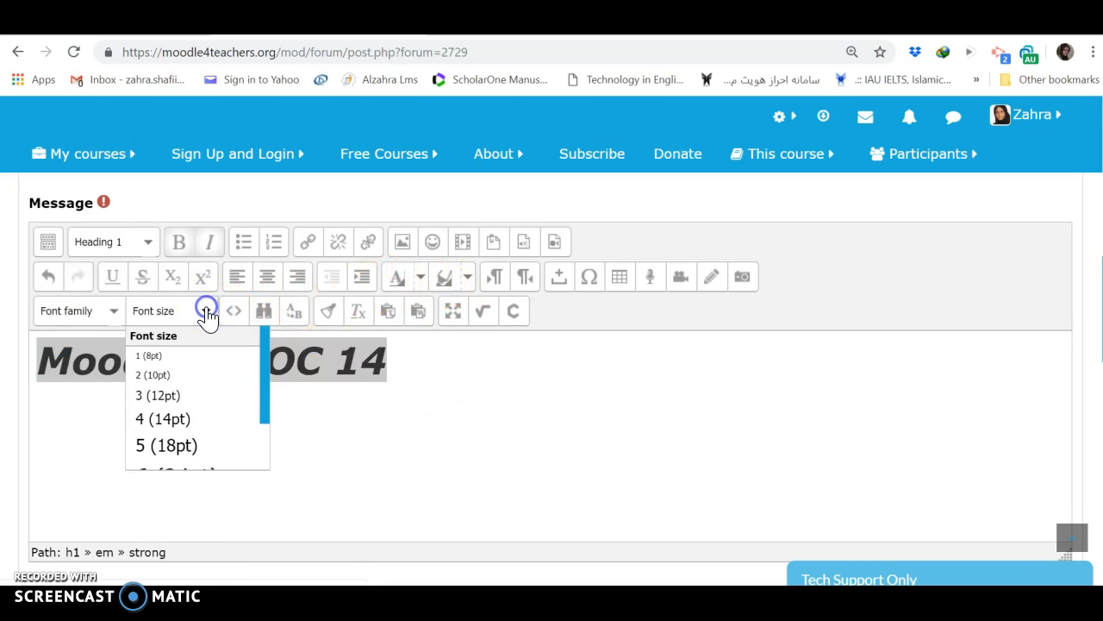
click(178, 446)
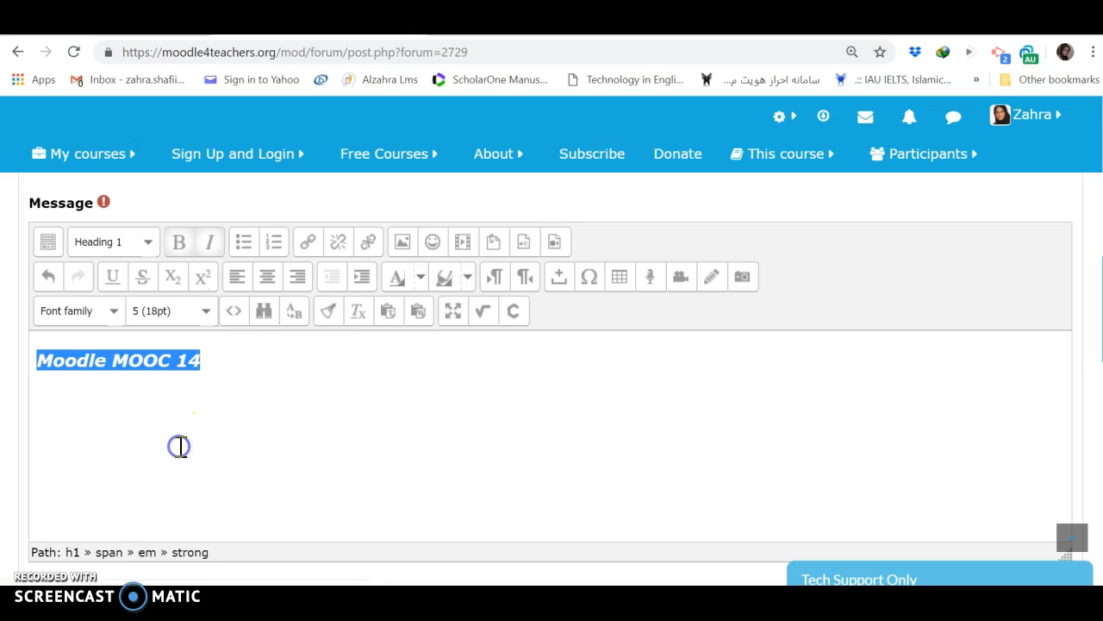
click(115, 312)
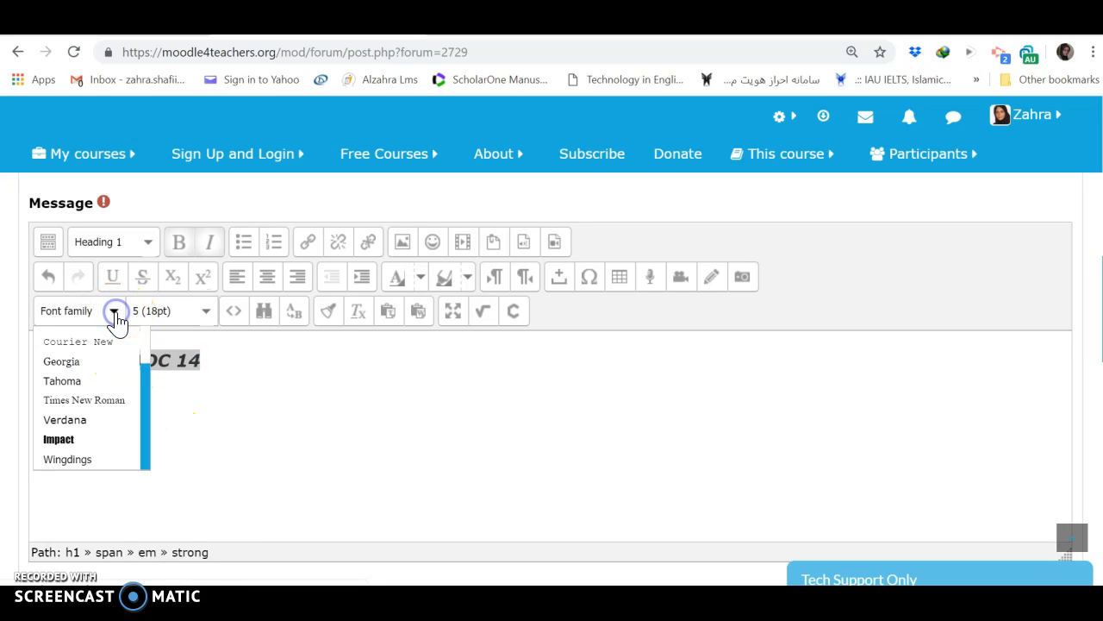
click(99, 396)
click(99, 395)
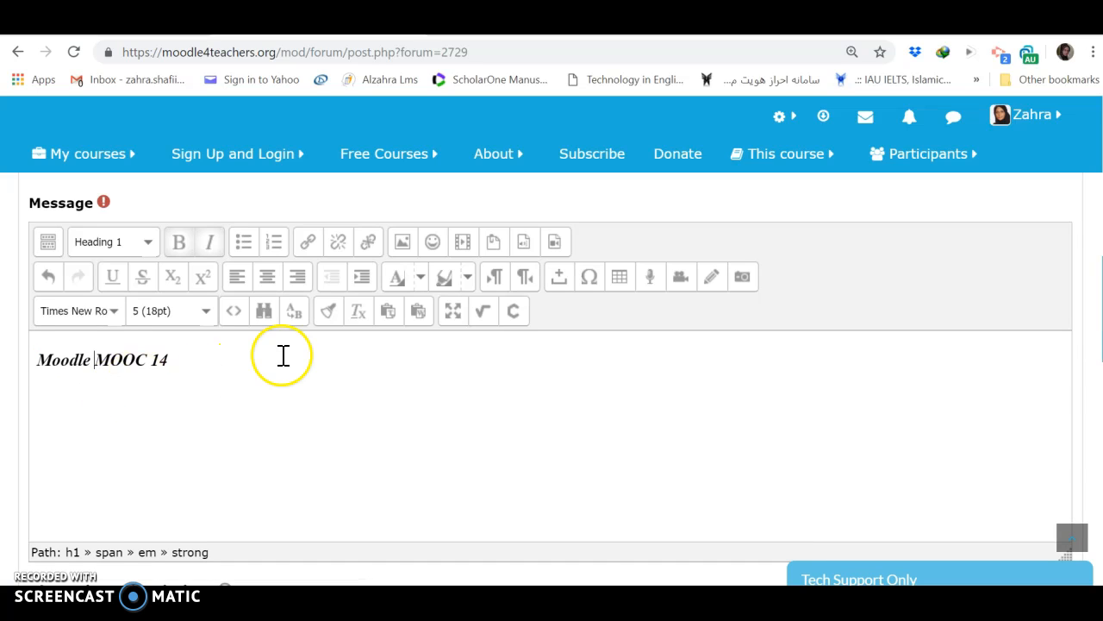
- Change the text color of the whole "Moodle MOOC 14" heading to red
triple_click(116, 362)
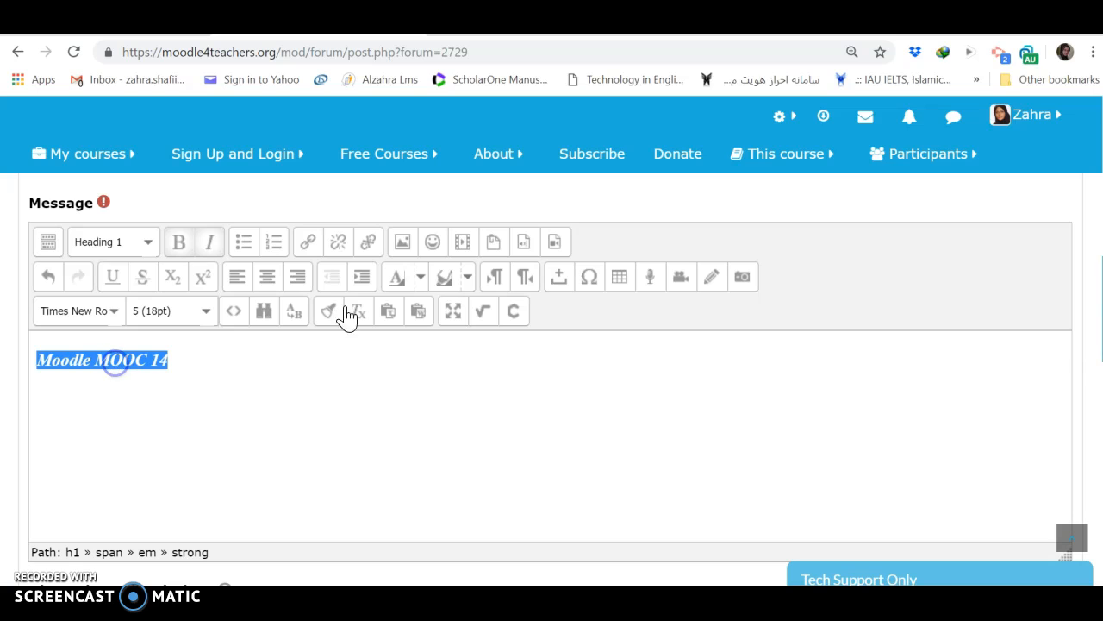
click(421, 277)
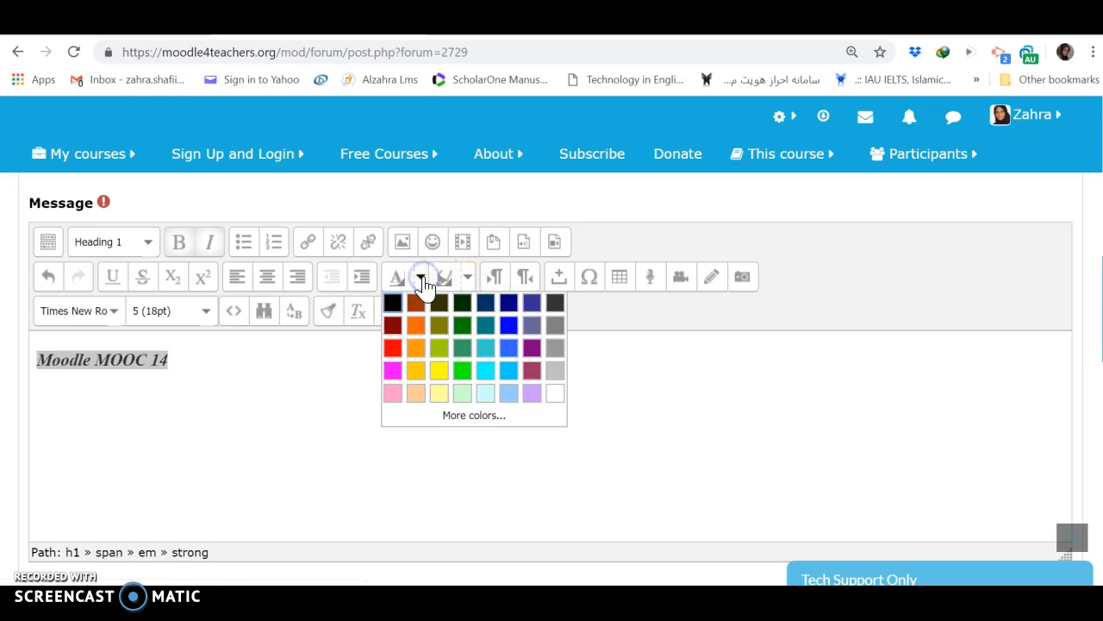
click(393, 352)
click(394, 350)
click(133, 388)
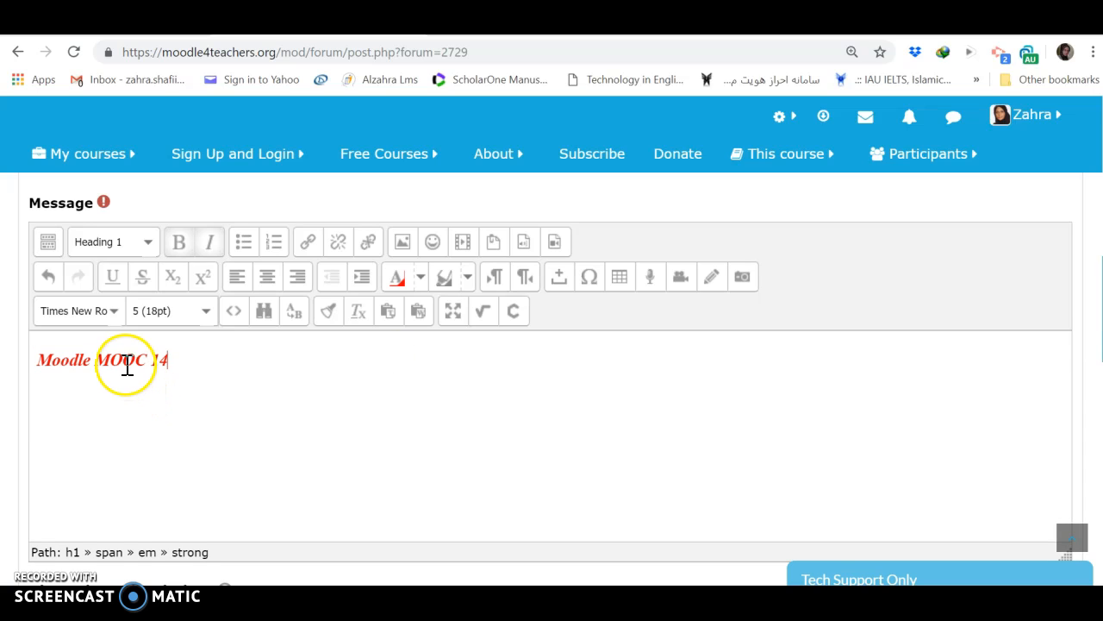
- Highlight the whole "Moodle MOOC 14" heading with a yellow background
triple_click(129, 360)
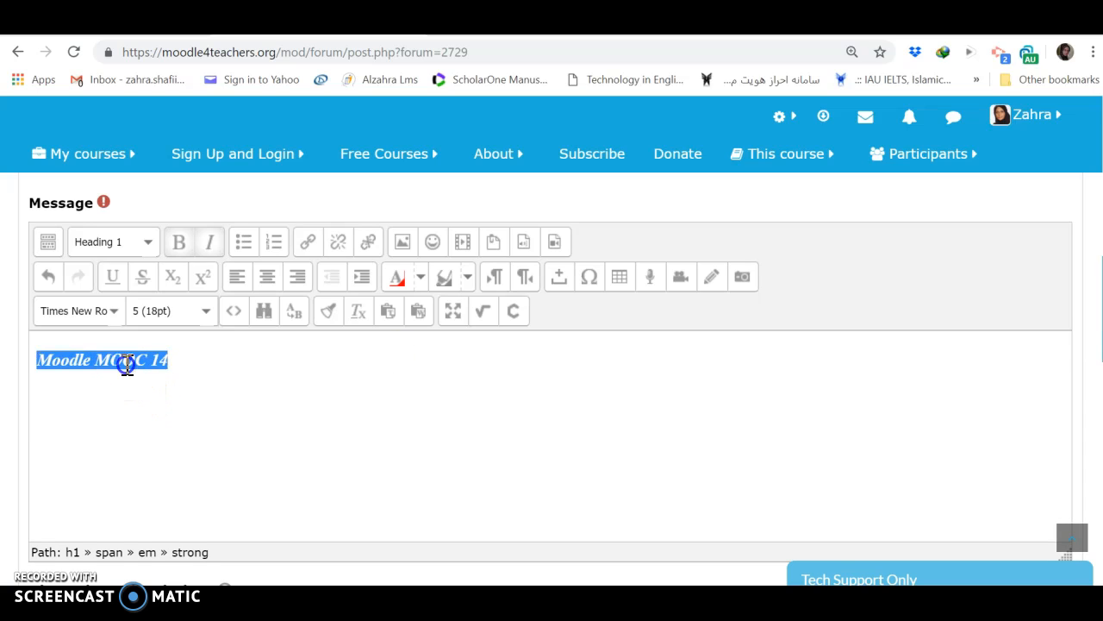
click(468, 277)
click(487, 372)
click(291, 428)
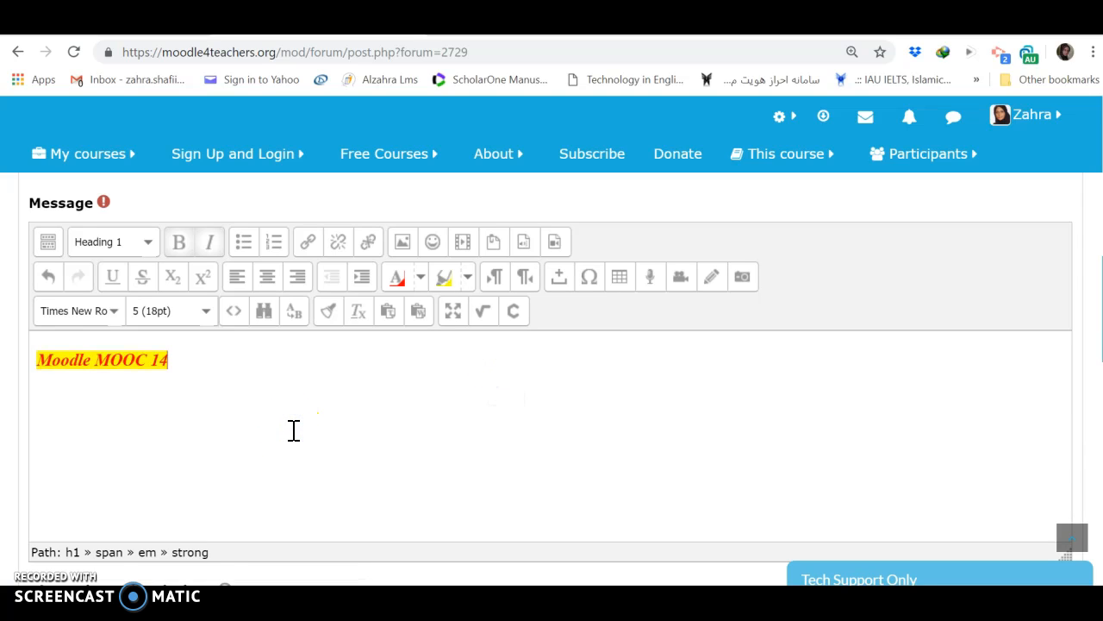
- Start a new line below the heading and set its text color to black
key(Return)
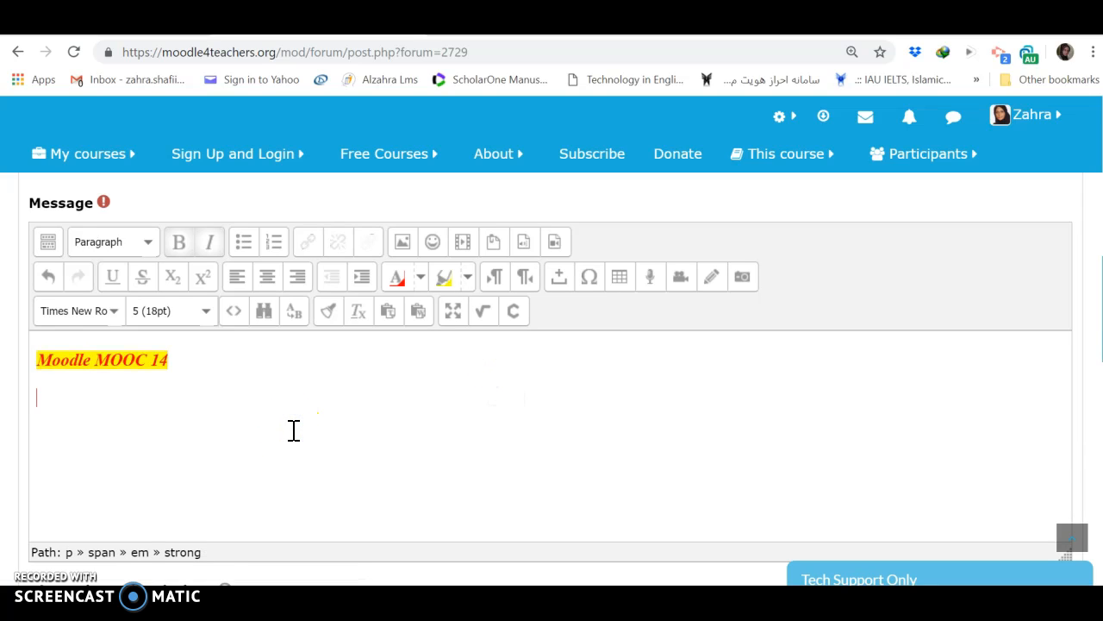
click(422, 278)
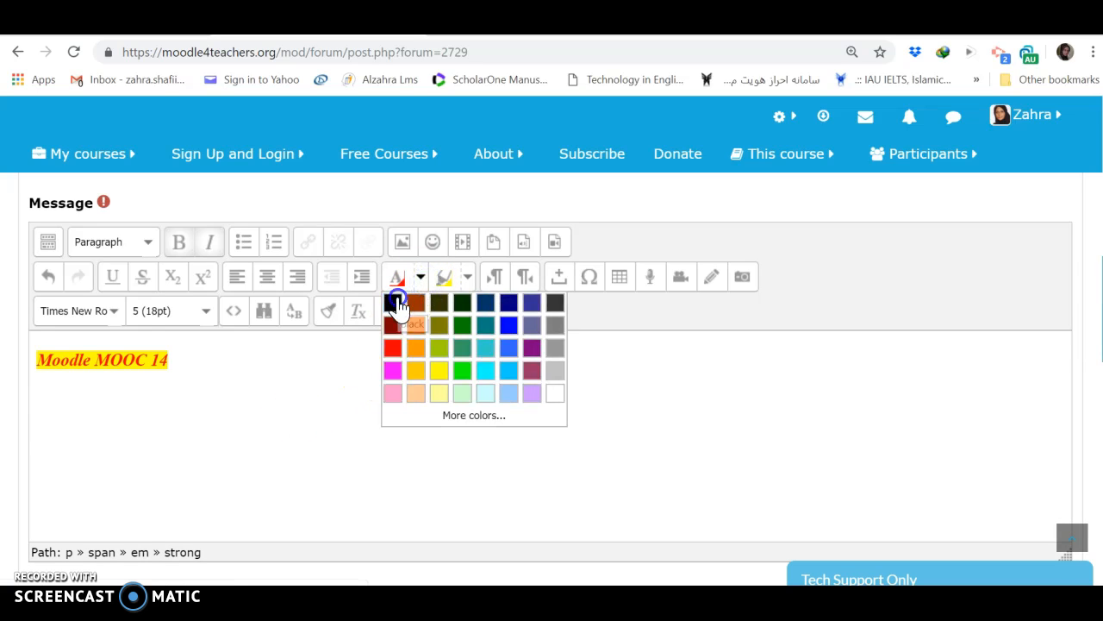
click(392, 301)
- Try a black background color on the new line, and delete the text written with it
click(468, 277)
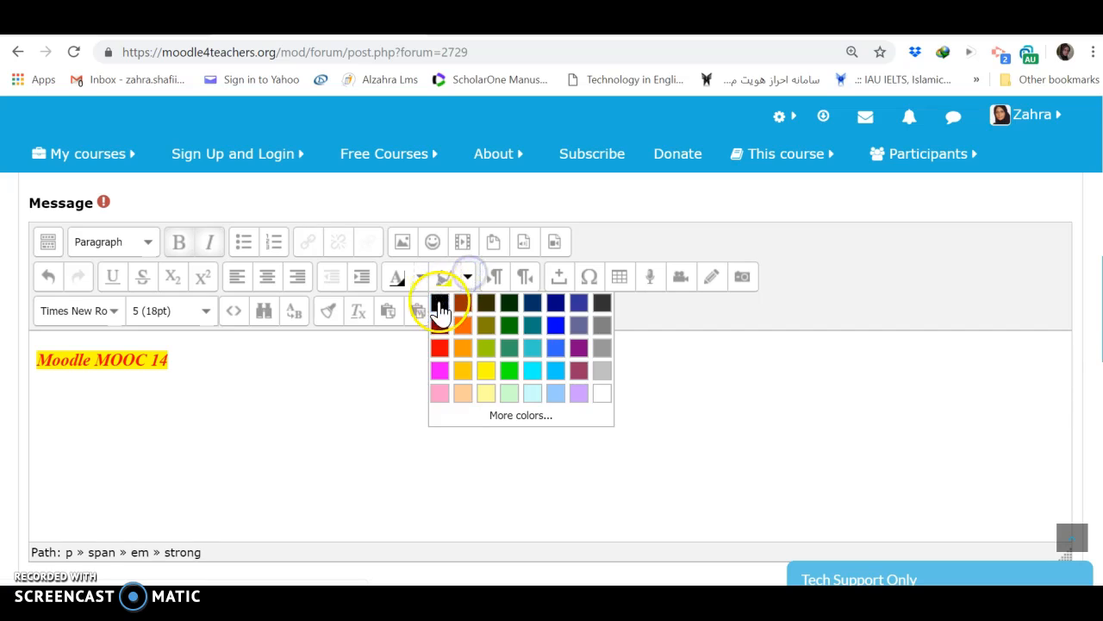
click(439, 302)
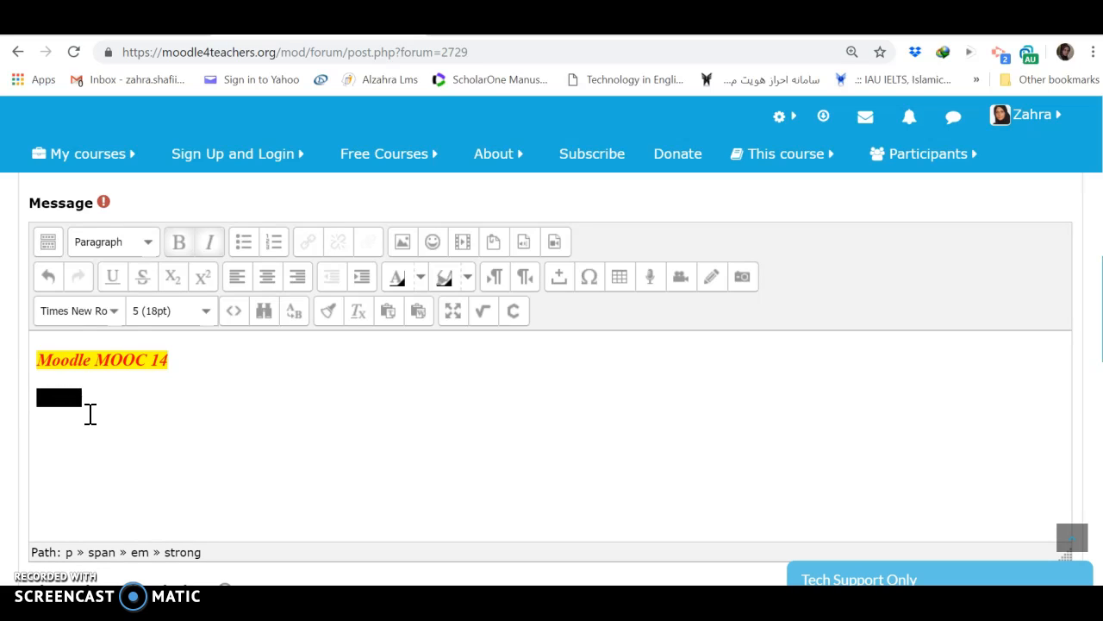
key(BackSpace)
key(BackSpace)
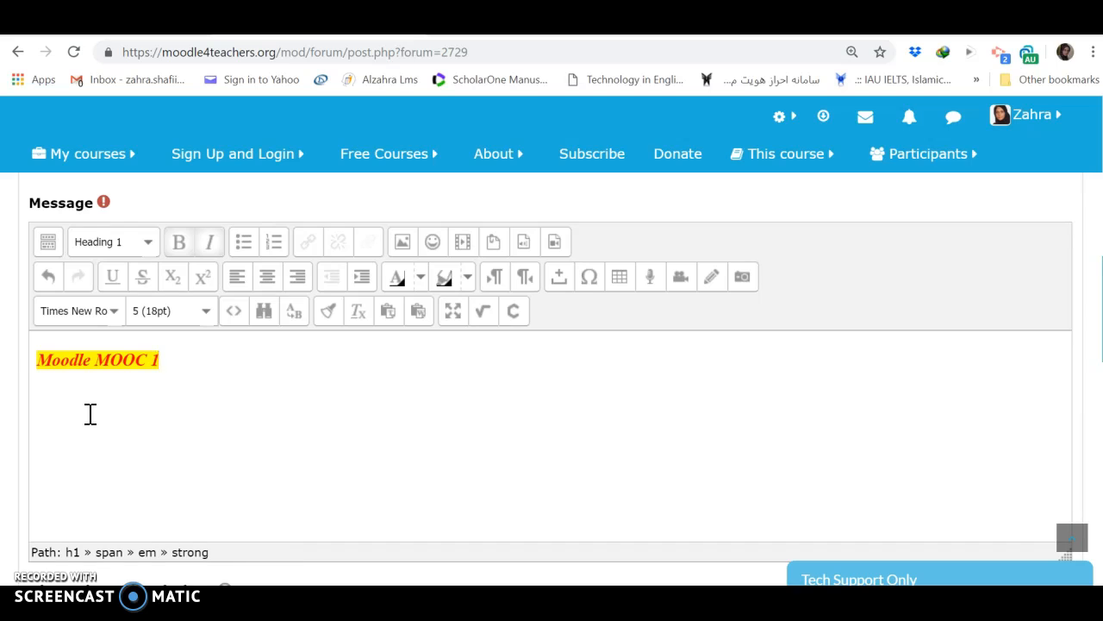
- Set the background color to white for the empty line below the heading
click(466, 282)
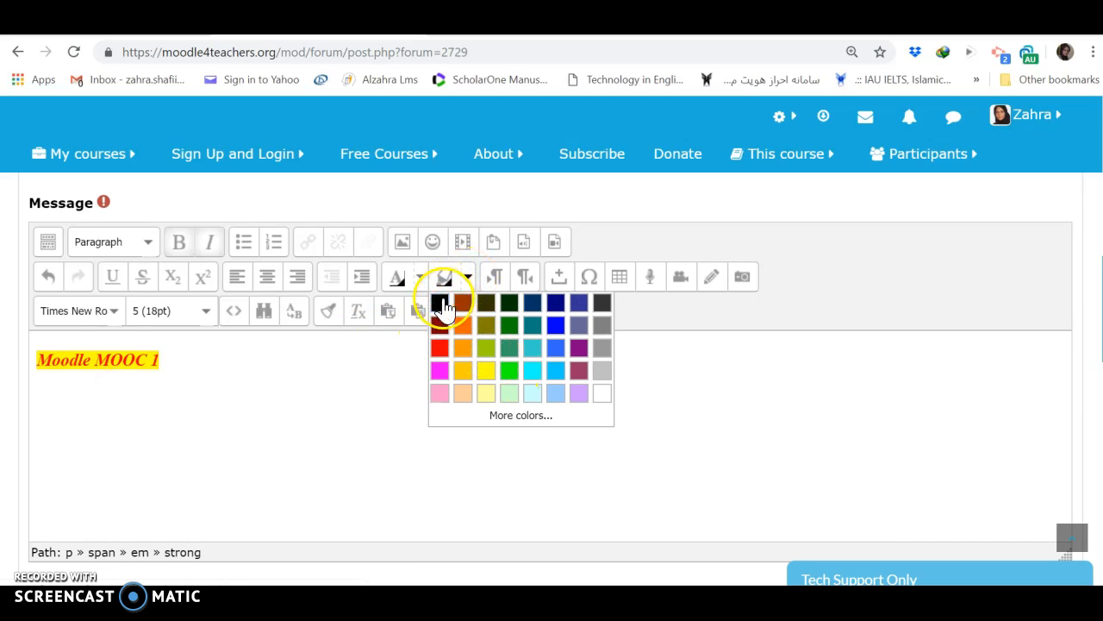
click(602, 394)
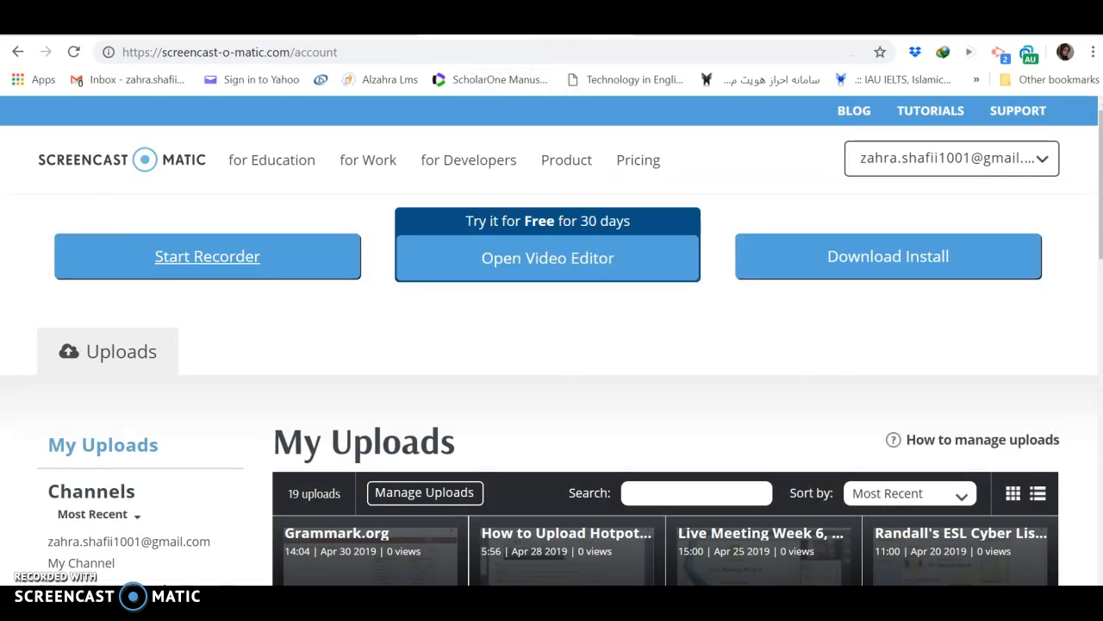
- Copy the text from the Channels list through the "My Uploads" heading on the Screencast-O-Matic account page, and return to the forum post
click(298, 168)
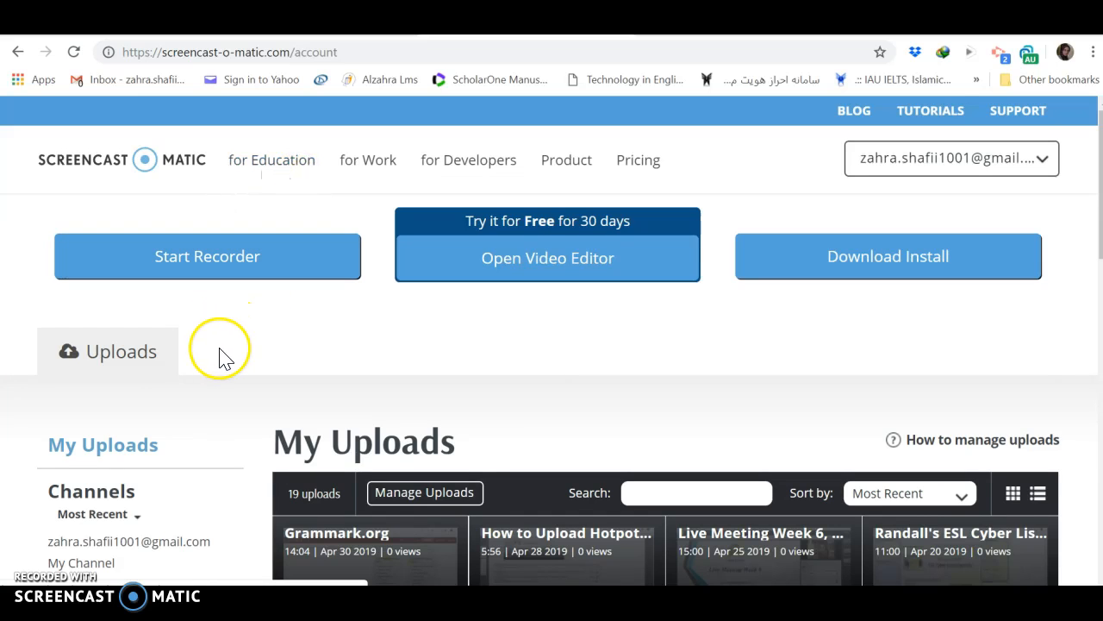
drag(253, 440, 473, 431)
right_click(417, 444)
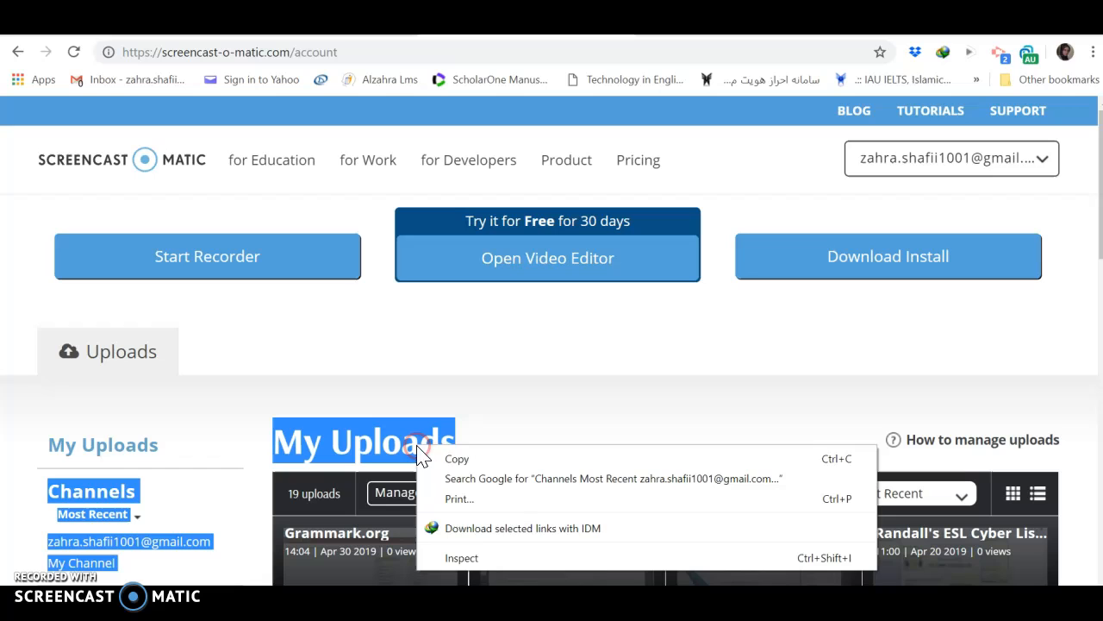
click(461, 456)
click(258, 19)
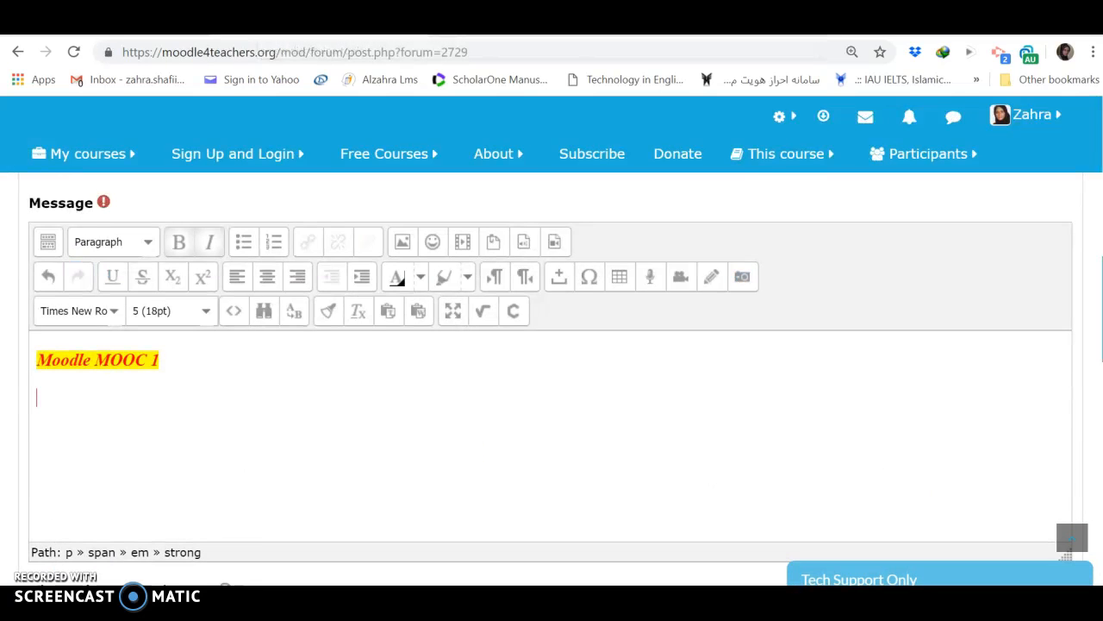
- Try to paste the copied text directly into the message below the heading
right_click(53, 402)
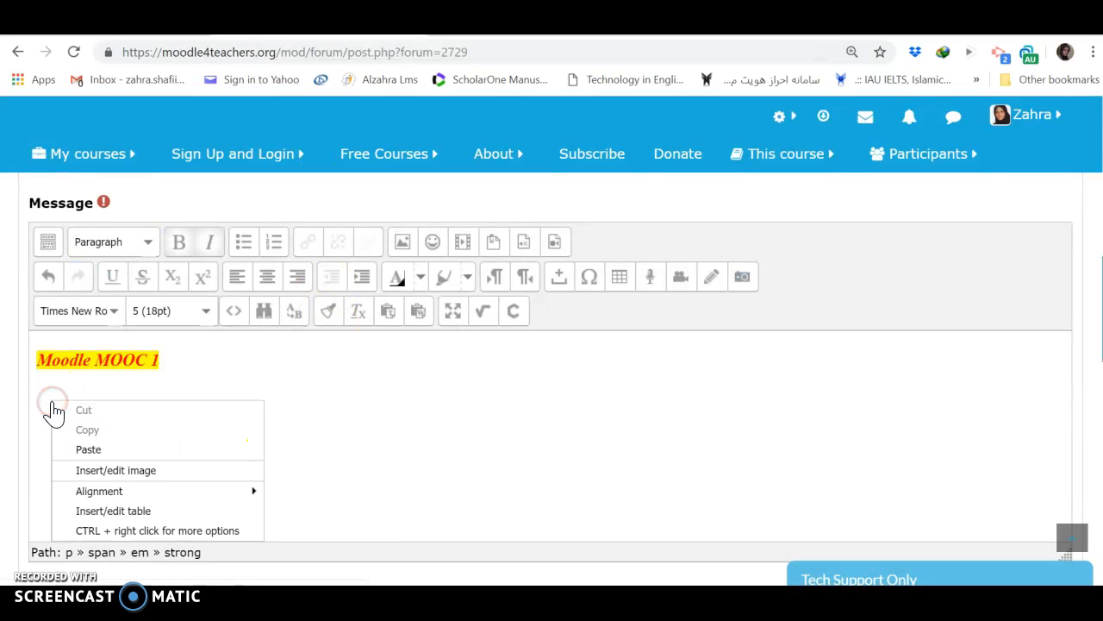
click(89, 450)
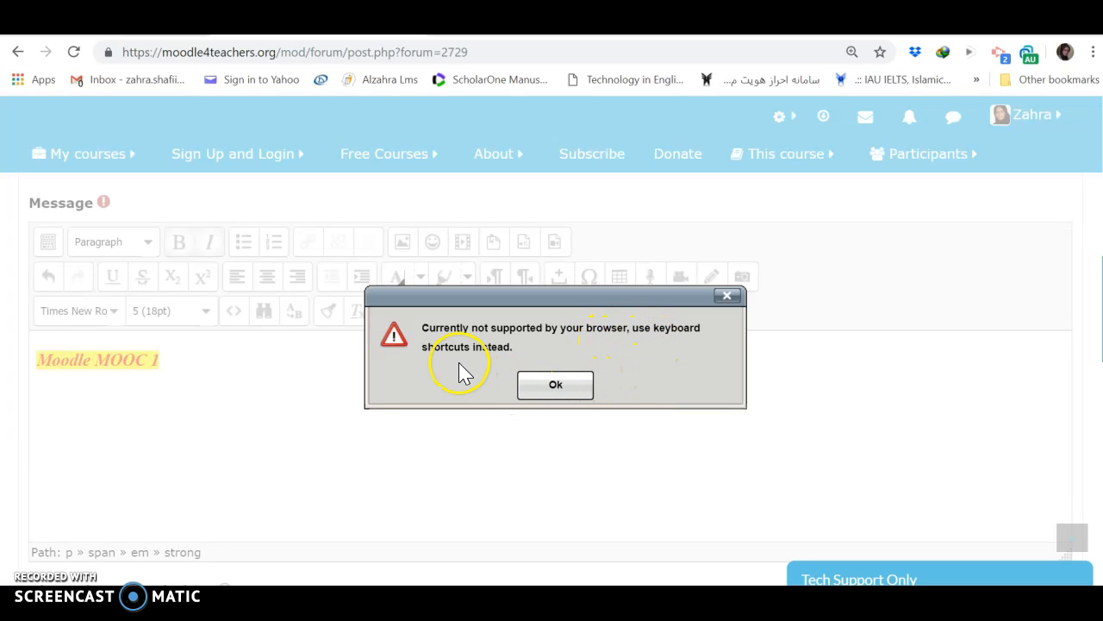
click(562, 388)
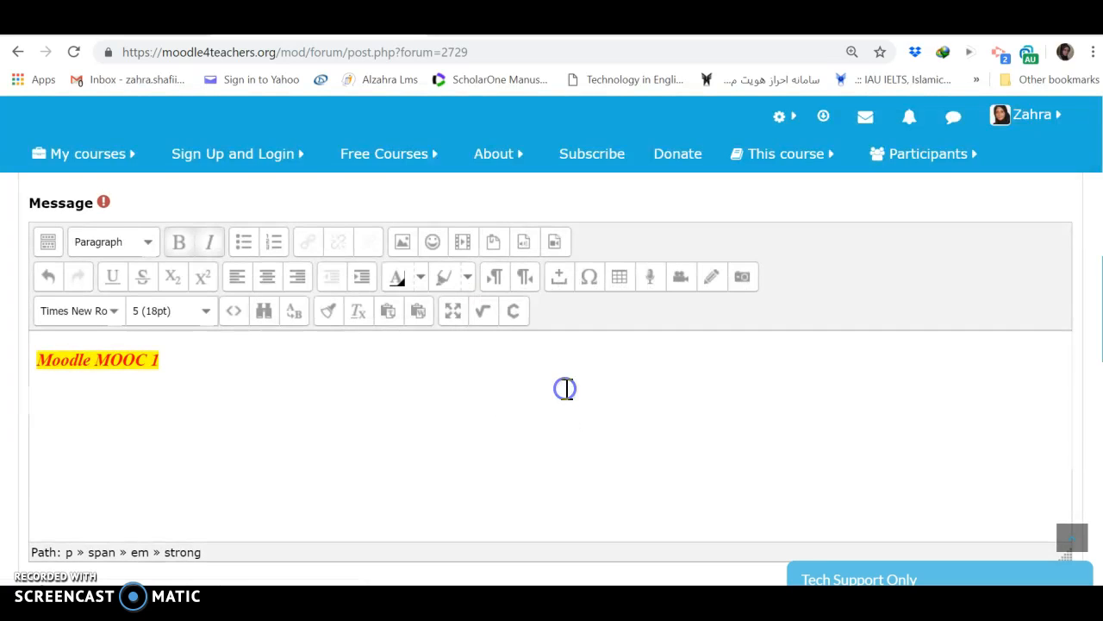
- Insert the copied web page text into the message through the Paste from Word dialog
click(422, 313)
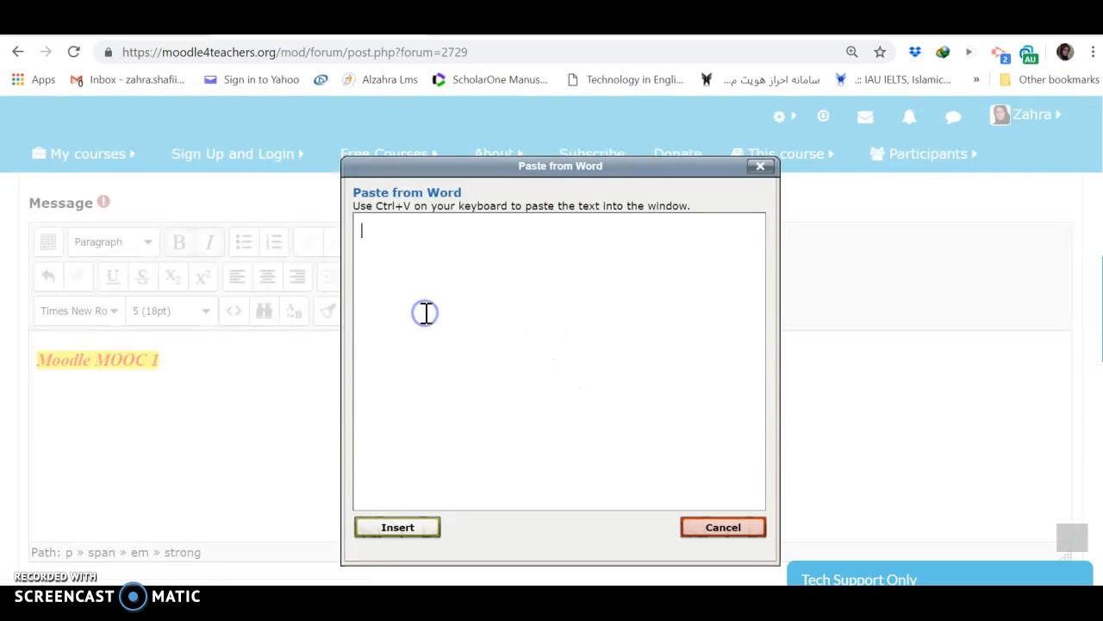
click(399, 246)
right_click(398, 246)
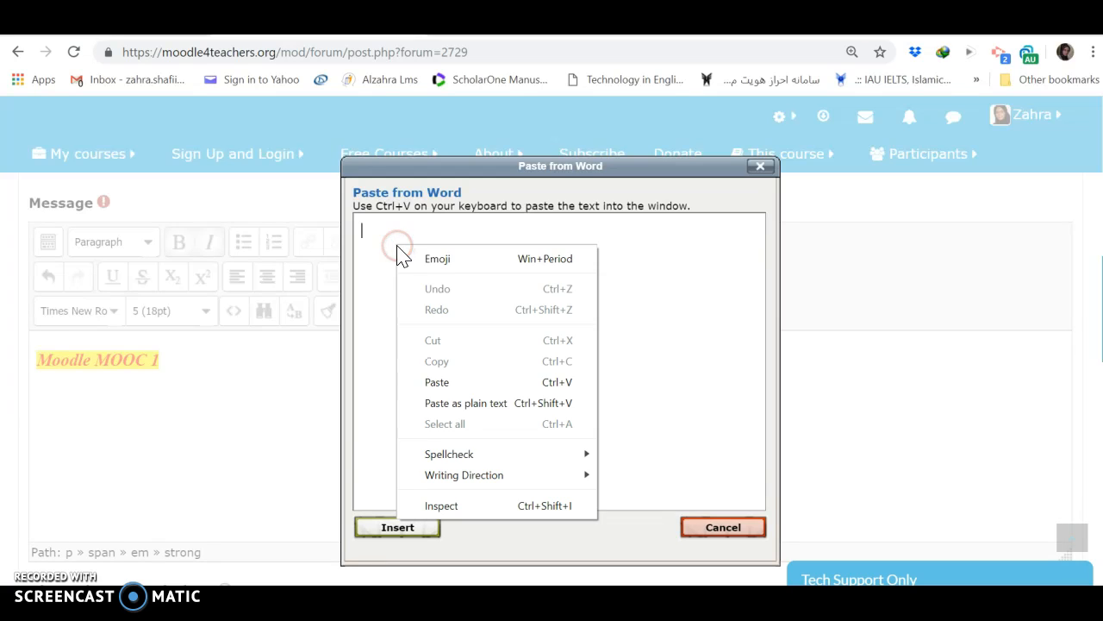
click(441, 384)
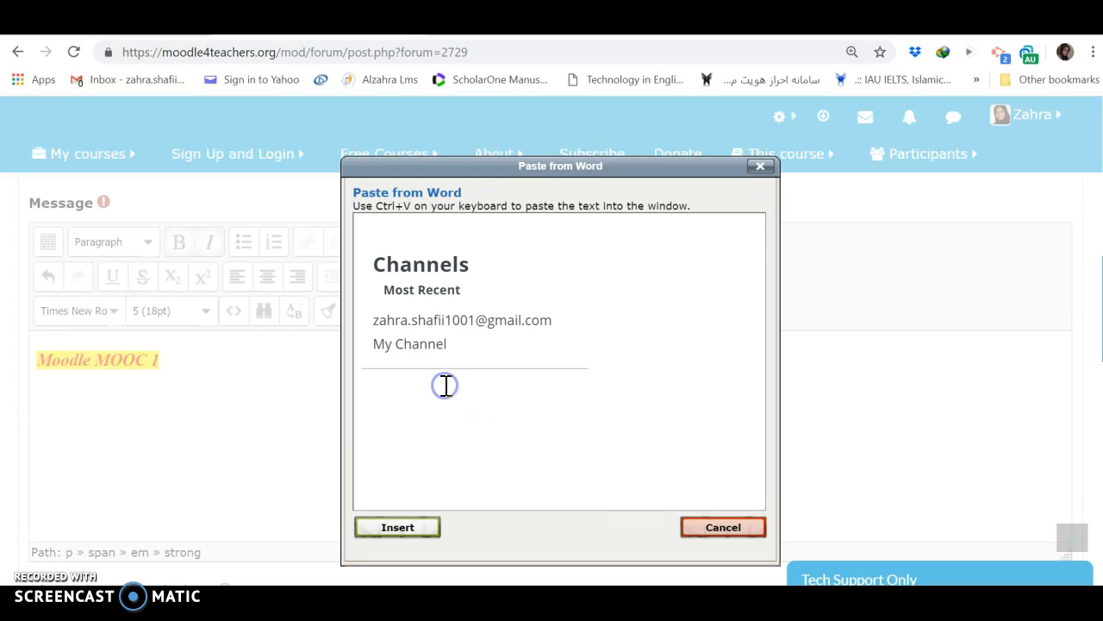
click(412, 535)
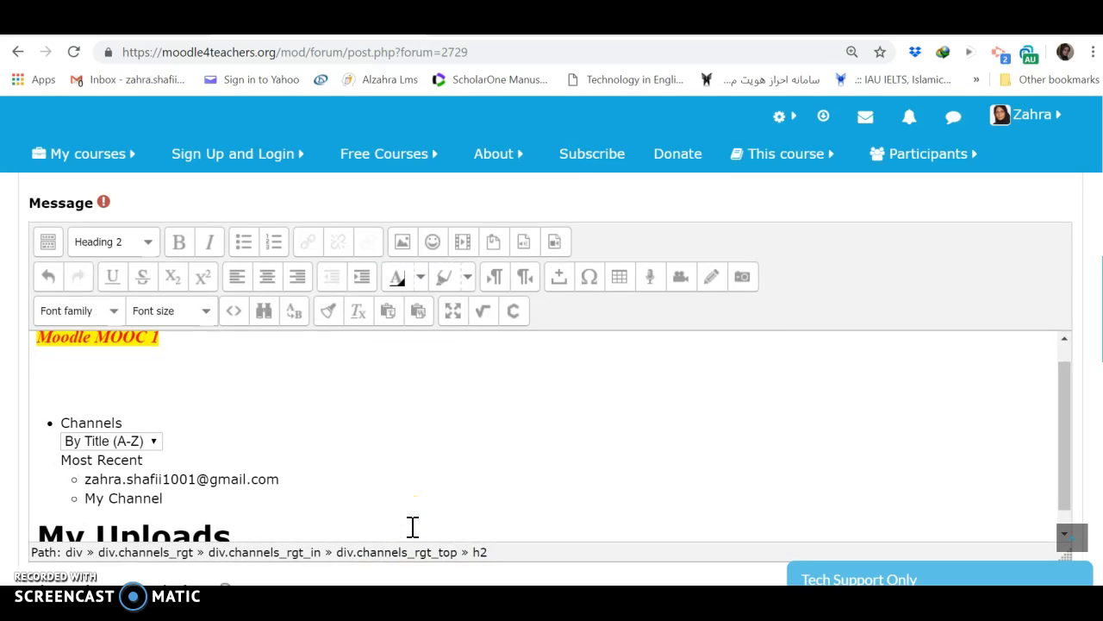
- Delete the Channels list entries from the pasted content, keeping the "My Uploads" heading
drag(1077, 421, 1068, 450)
click(48, 393)
drag(47, 394, 176, 473)
key(Delete)
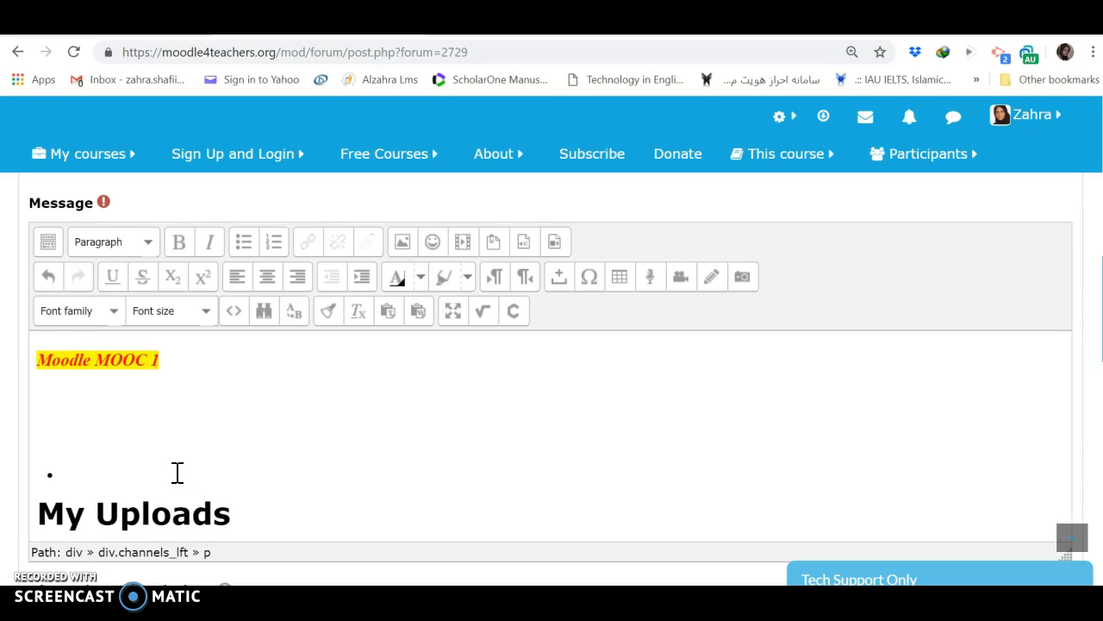
click(103, 486)
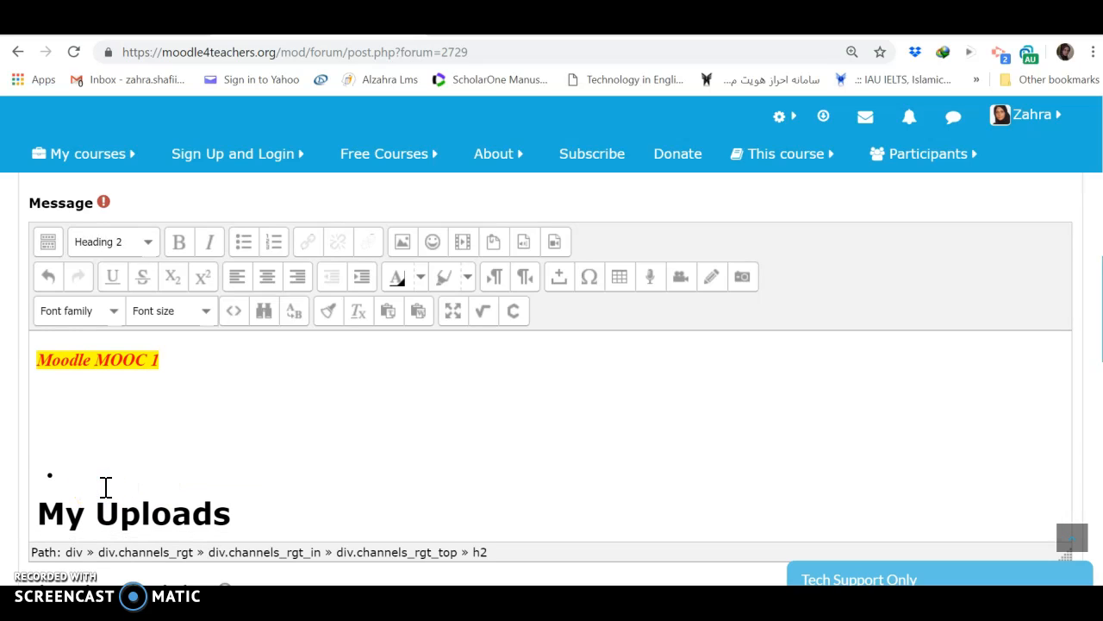
- Remove the empty line above the "My Uploads" heading and upload download (10).jpg as the image for the message
key(BackSpace)
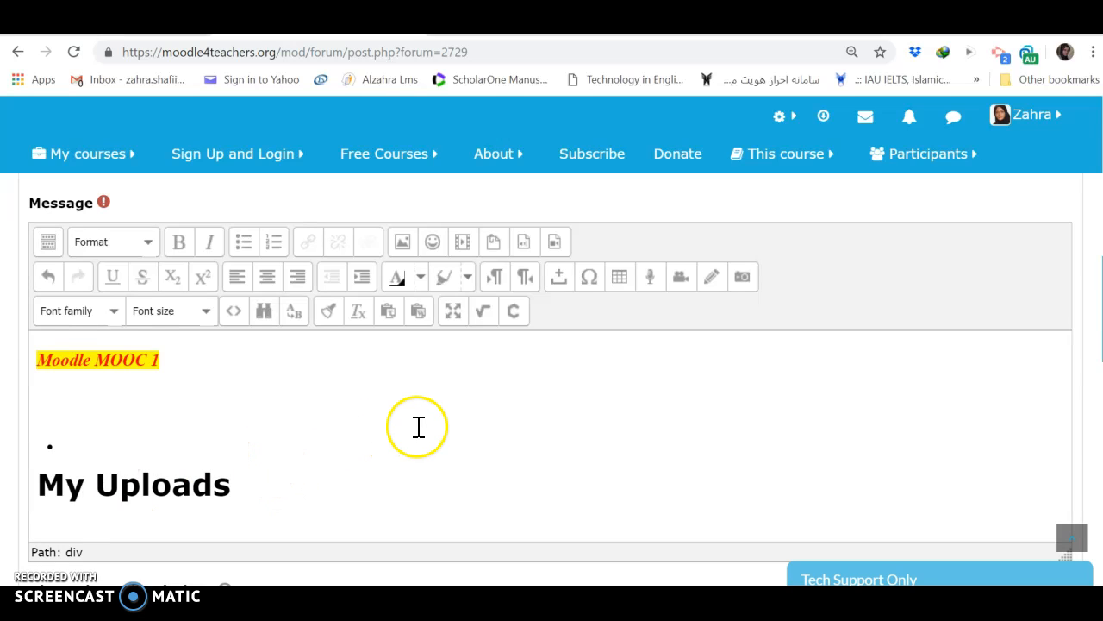
click(403, 242)
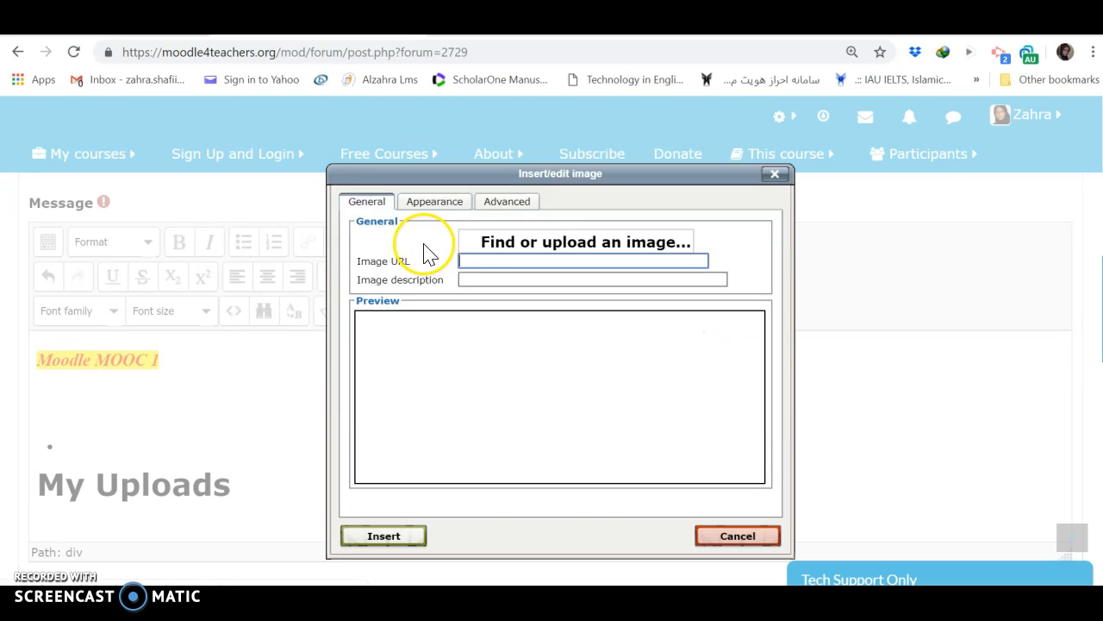
click(527, 243)
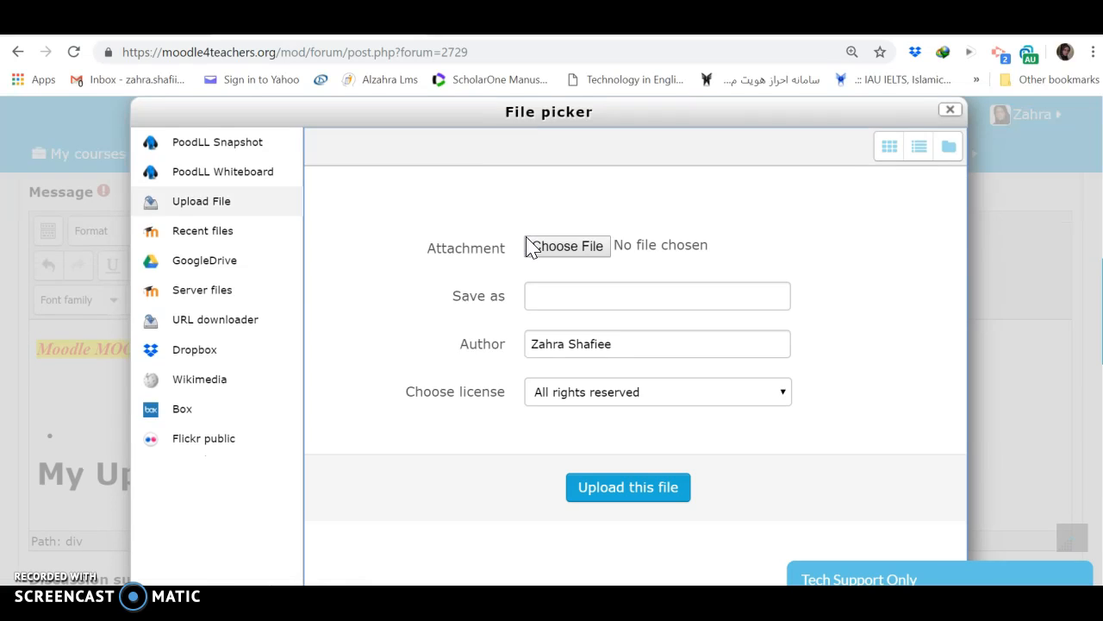
click(531, 247)
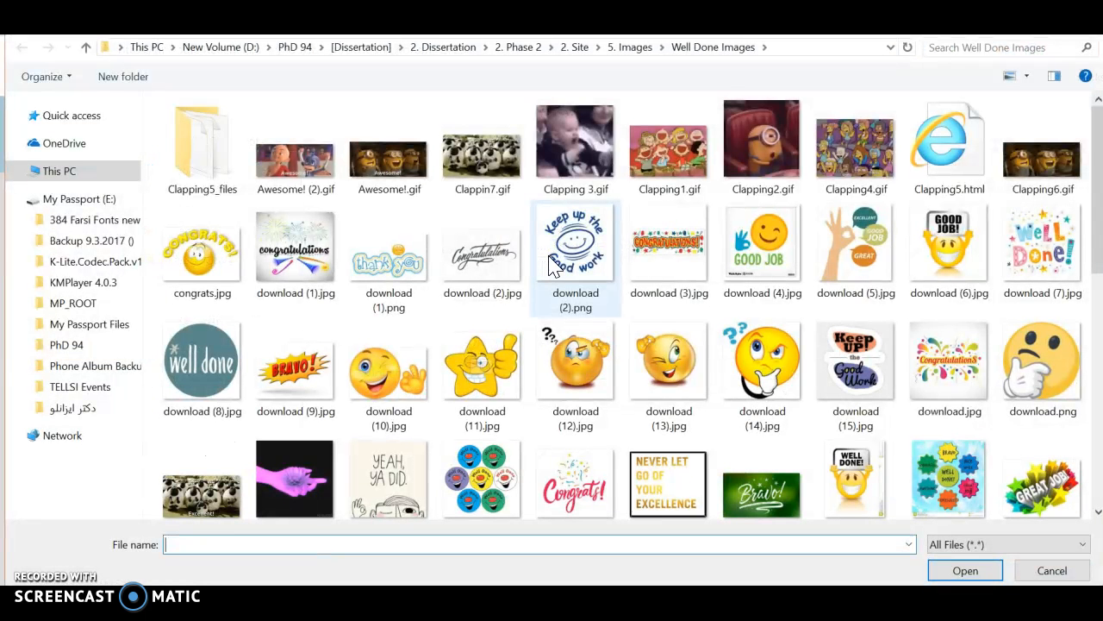
click(477, 360)
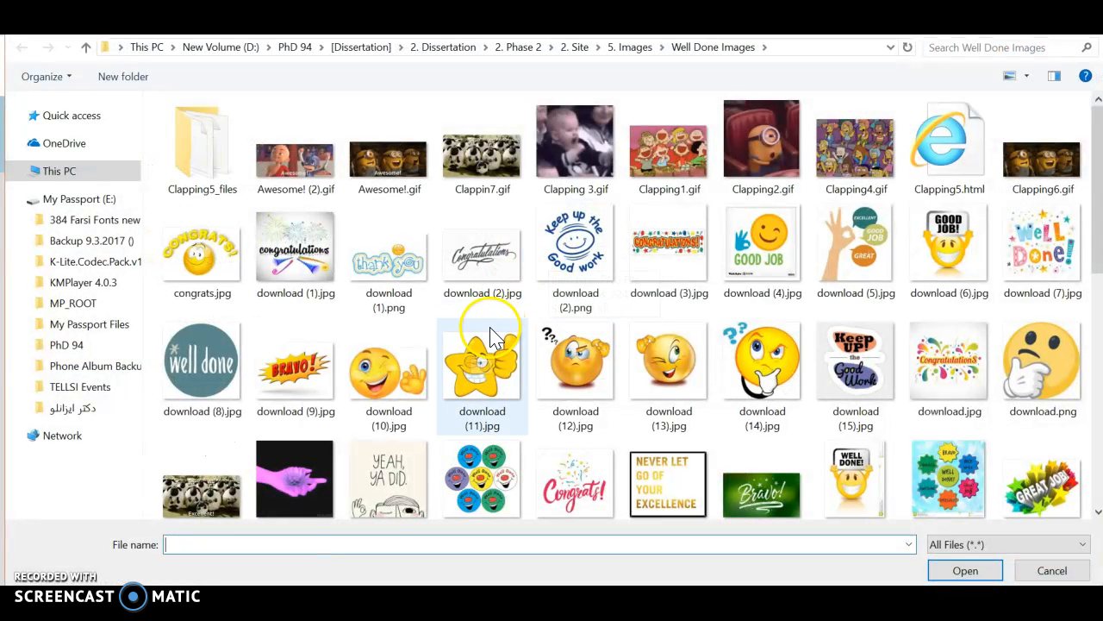
click(392, 371)
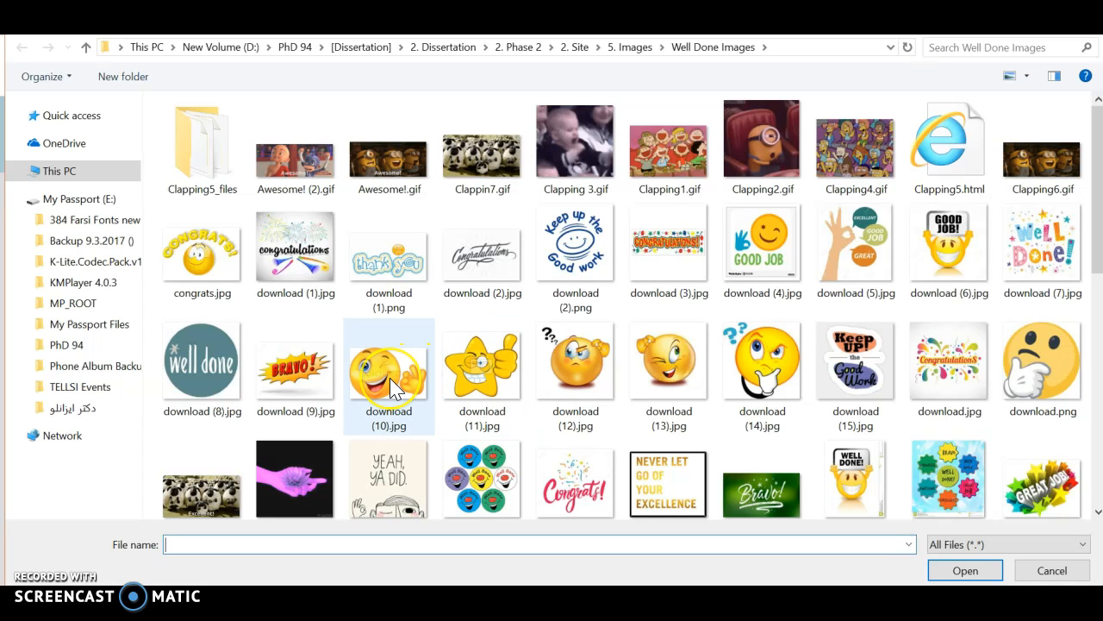
double_click(390, 378)
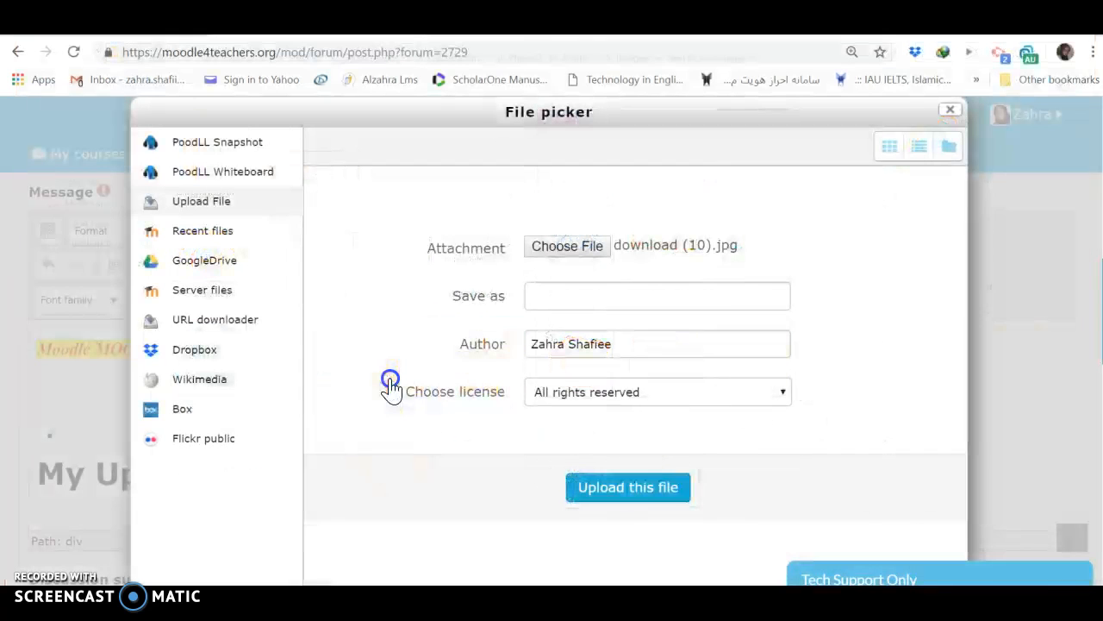
click(624, 490)
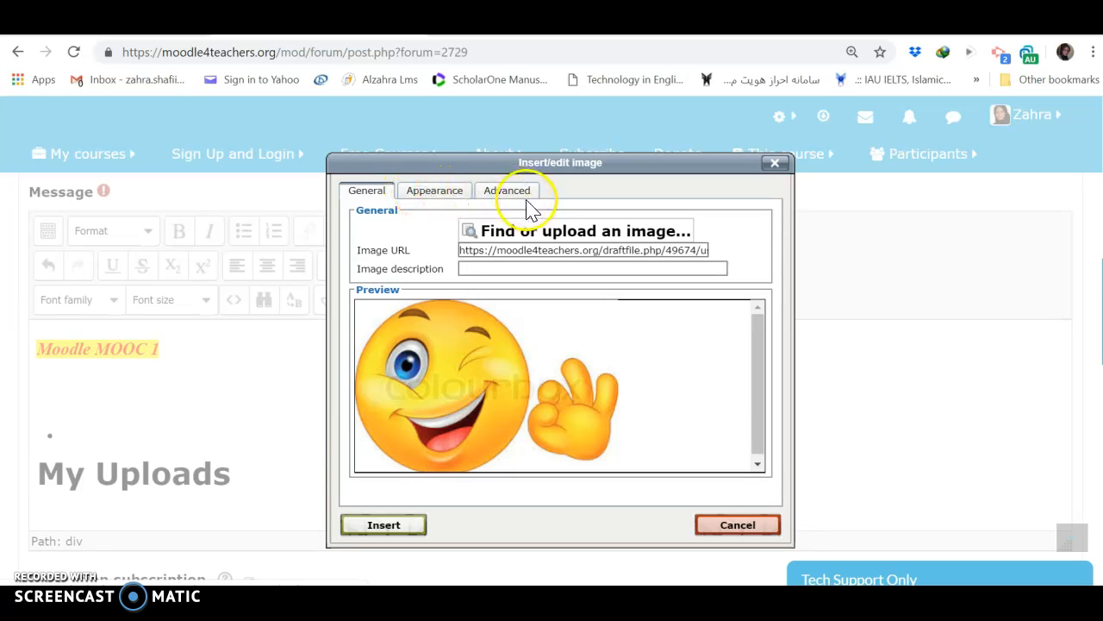
- Set the image's dimensions to 150 x 100 px
click(444, 197)
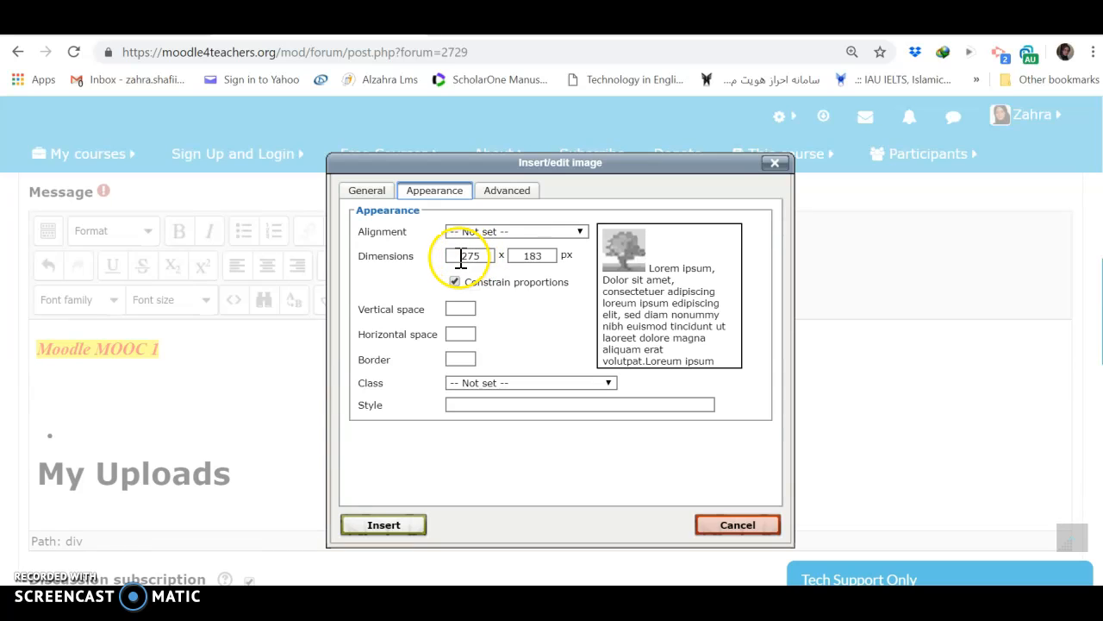
drag(457, 255, 486, 258)
text(150)
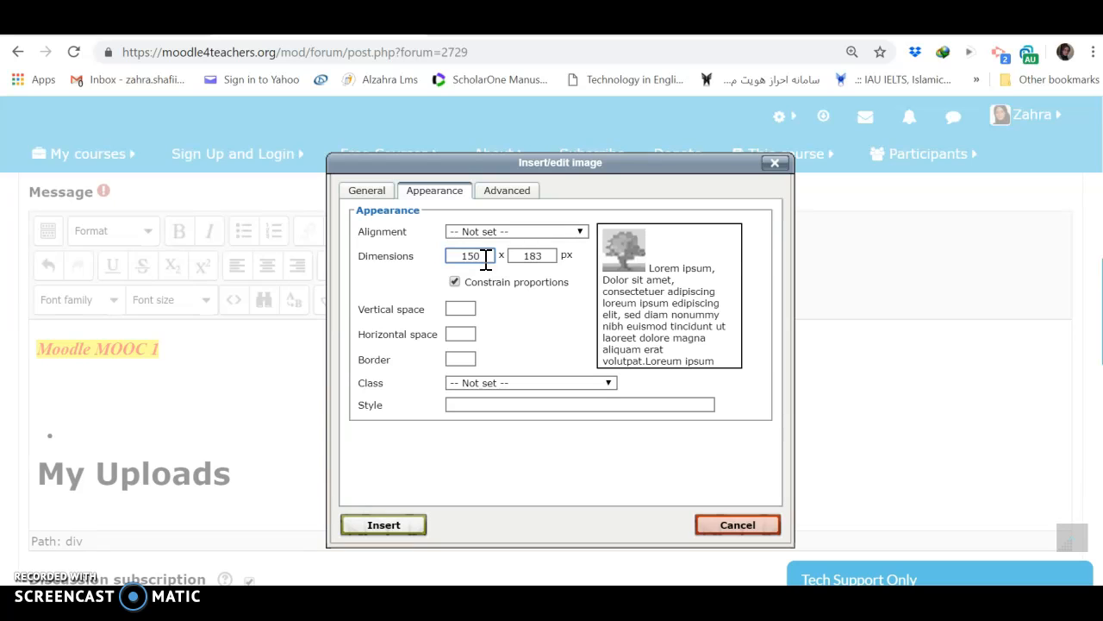
click(536, 255)
double_click(534, 255)
text(100)
click(520, 326)
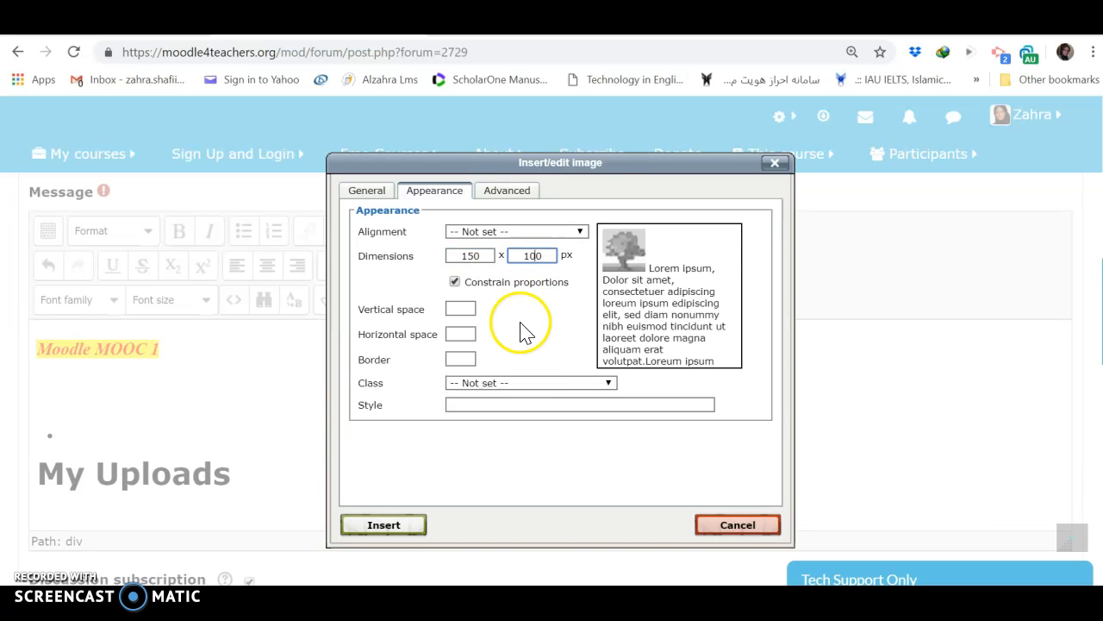
- Insert the image into the message without an image description and start a new line below it
click(402, 526)
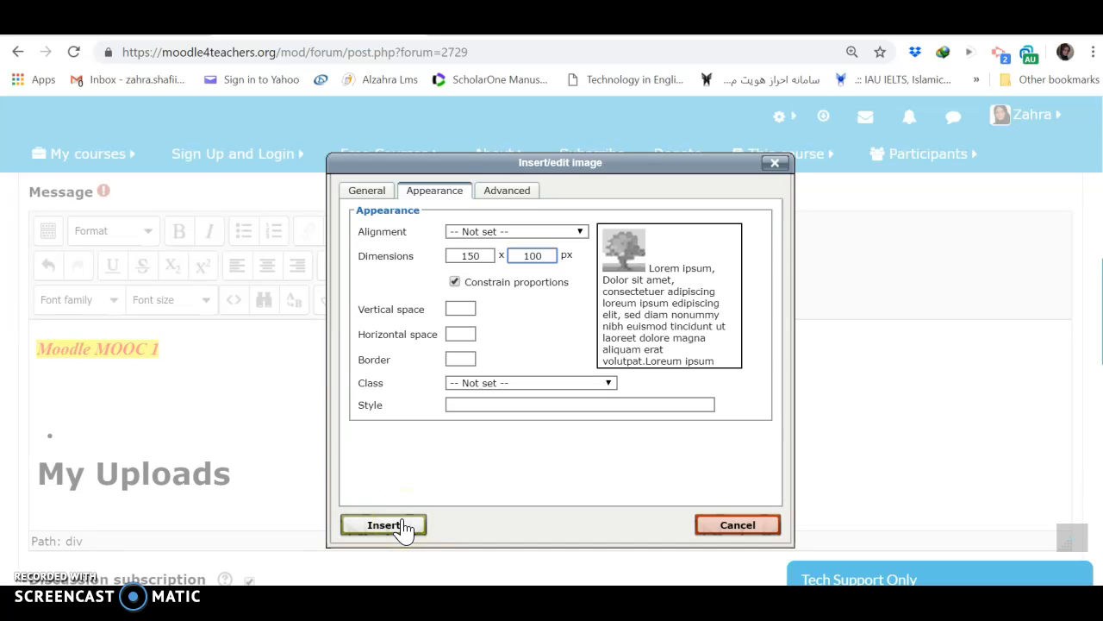
click(508, 195)
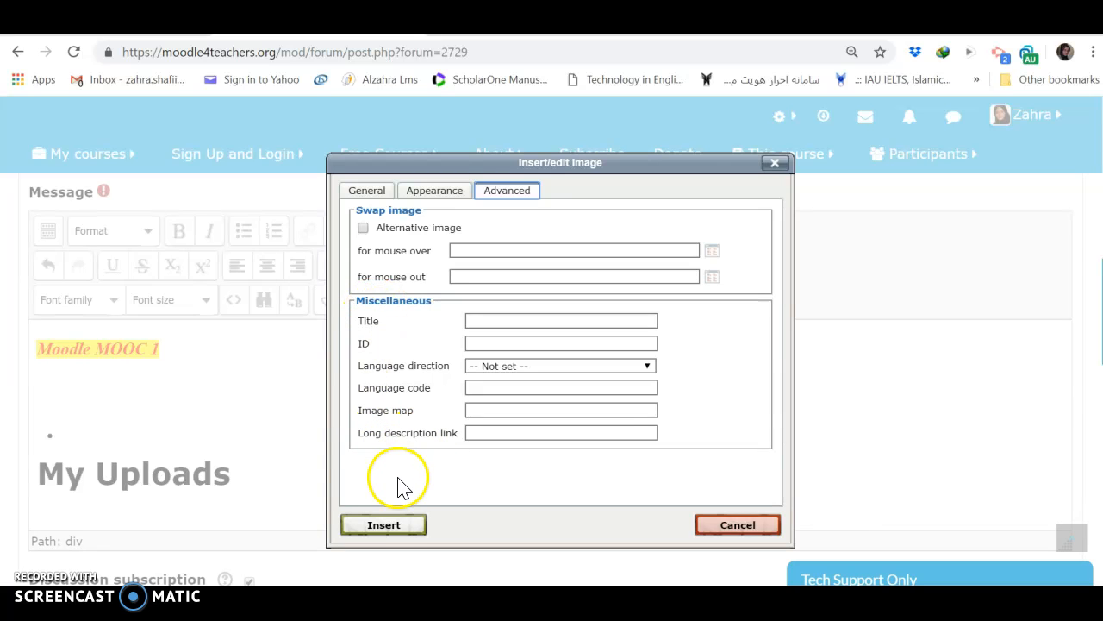
click(422, 195)
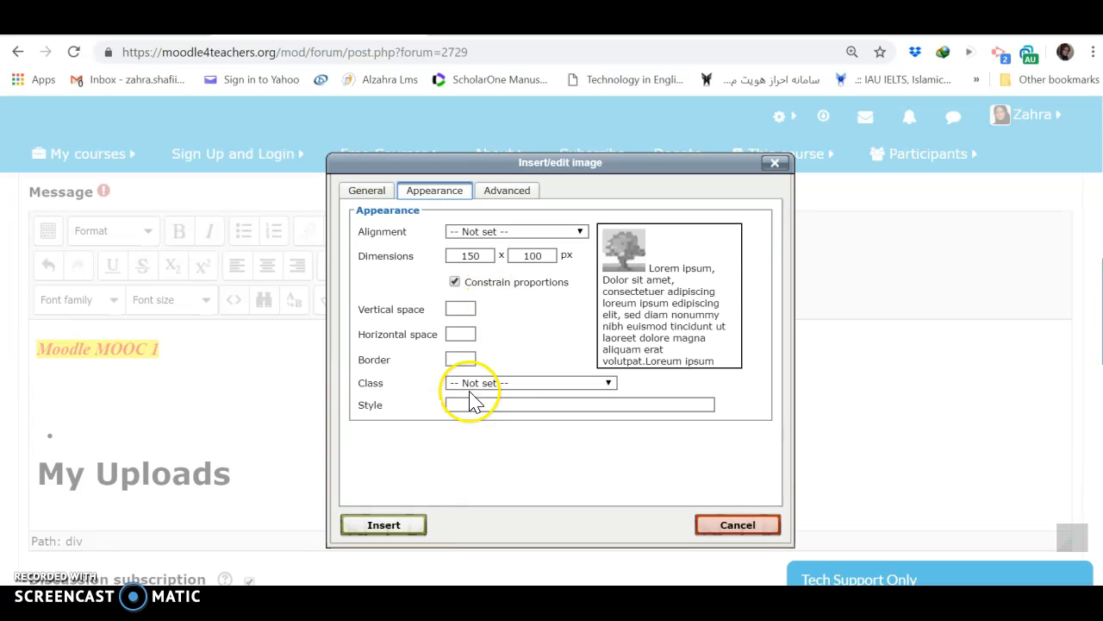
click(390, 527)
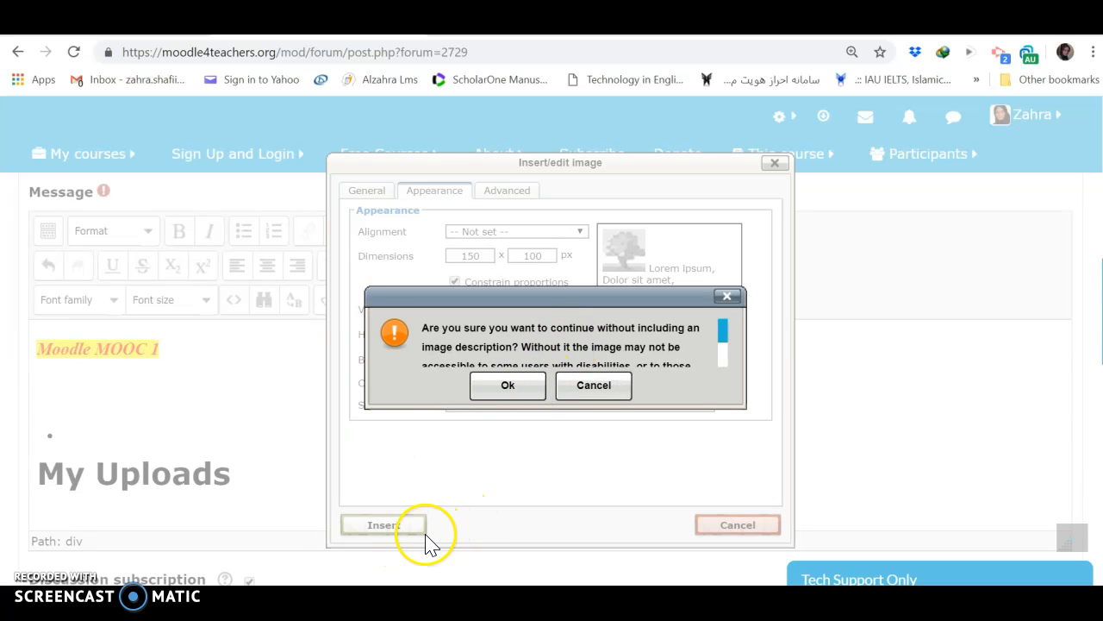
click(520, 385)
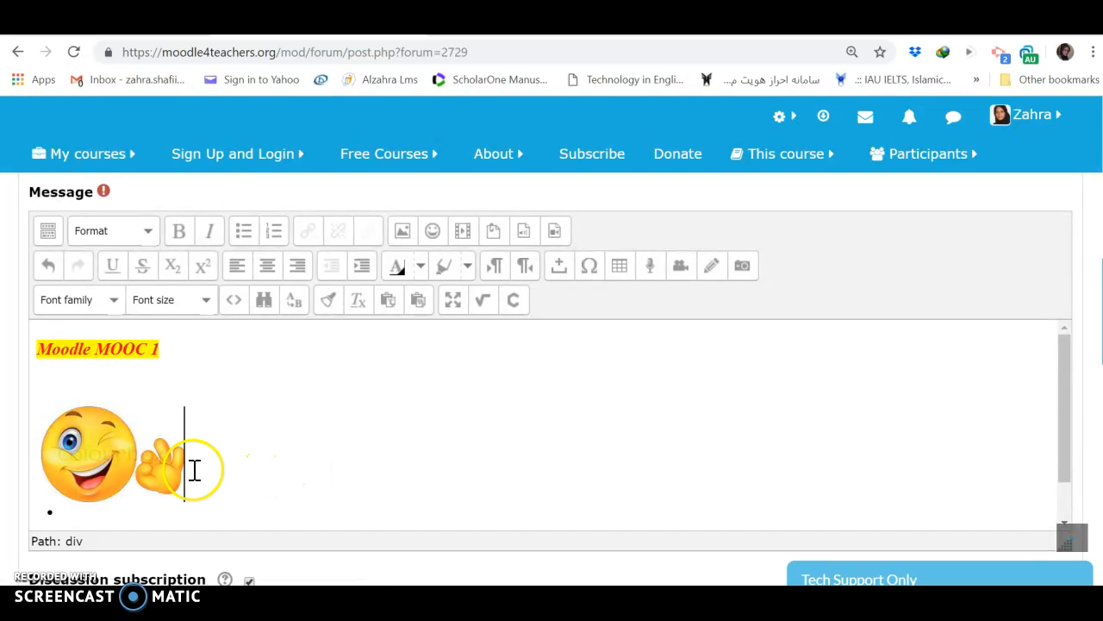
key(Return)
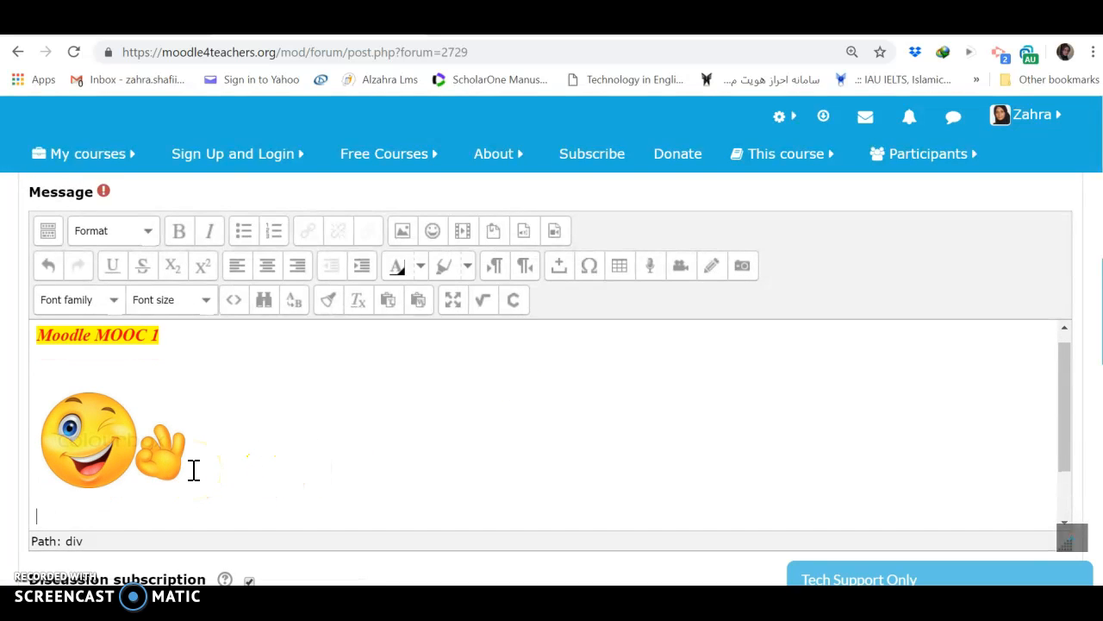
- Try deleting the smiley image from the message, and undo the deletion each time
click(135, 440)
key(Delete)
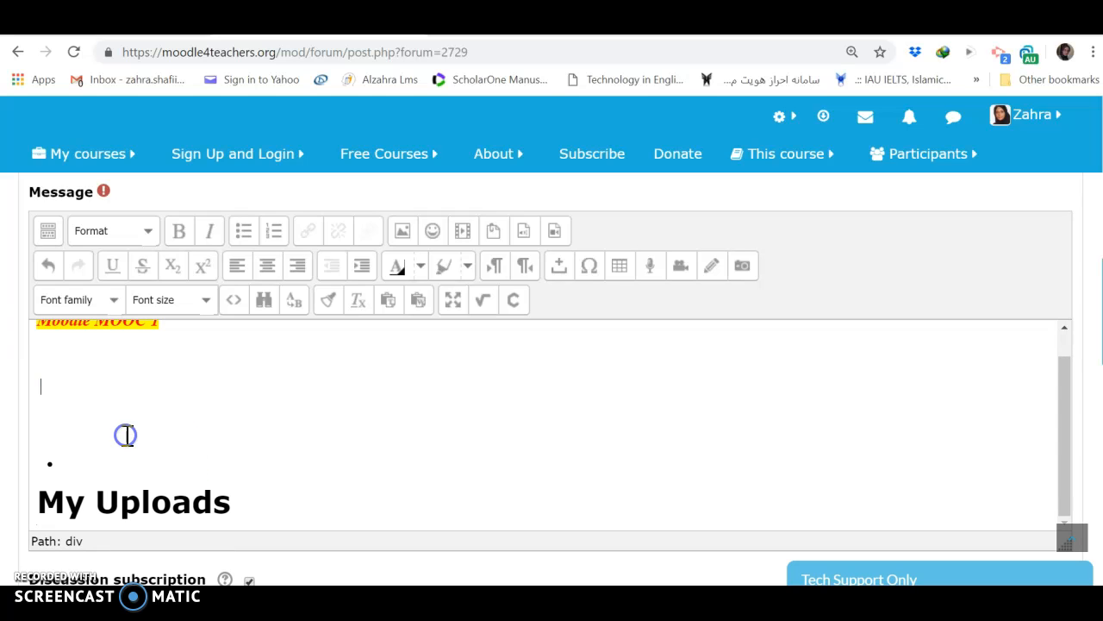
key(ctrl+z)
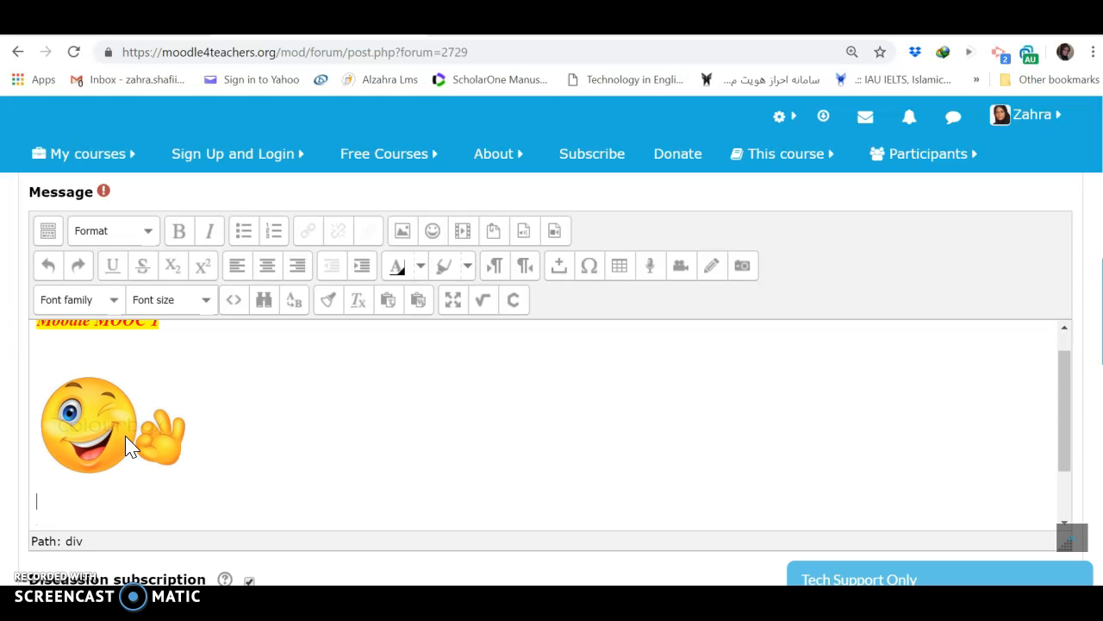
click(124, 433)
key(Delete)
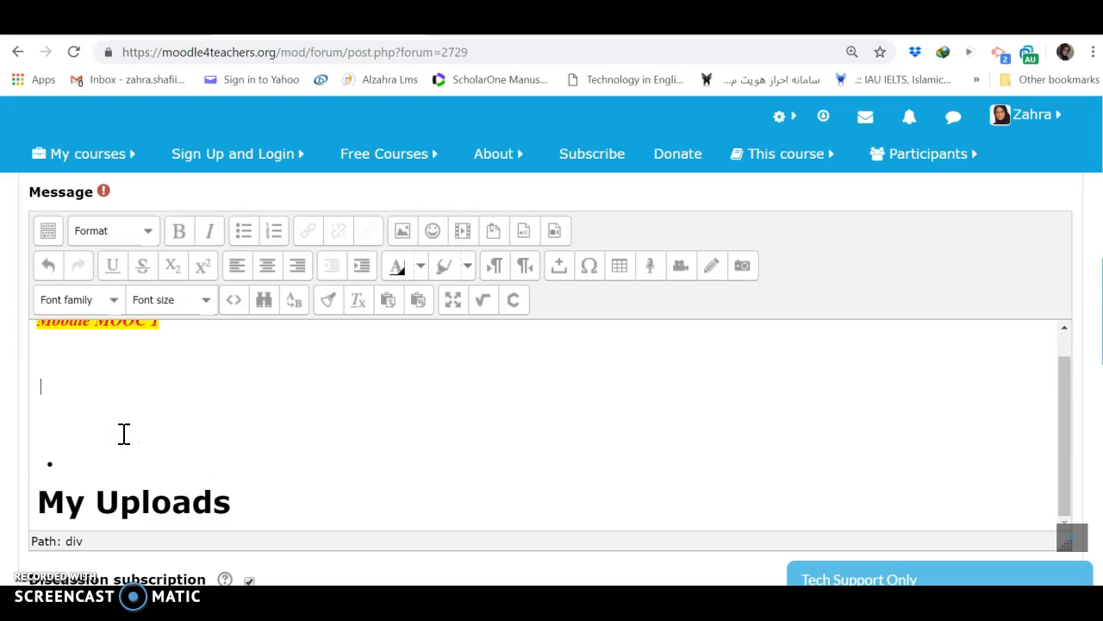
key(ctrl+z)
click(184, 391)
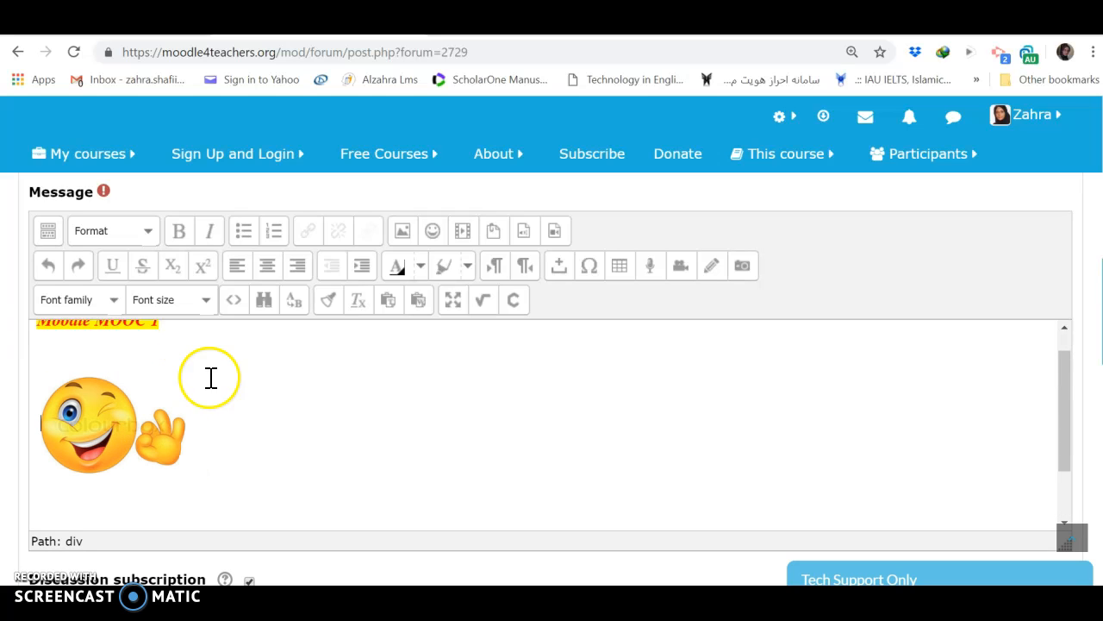
drag(82, 428, 97, 443)
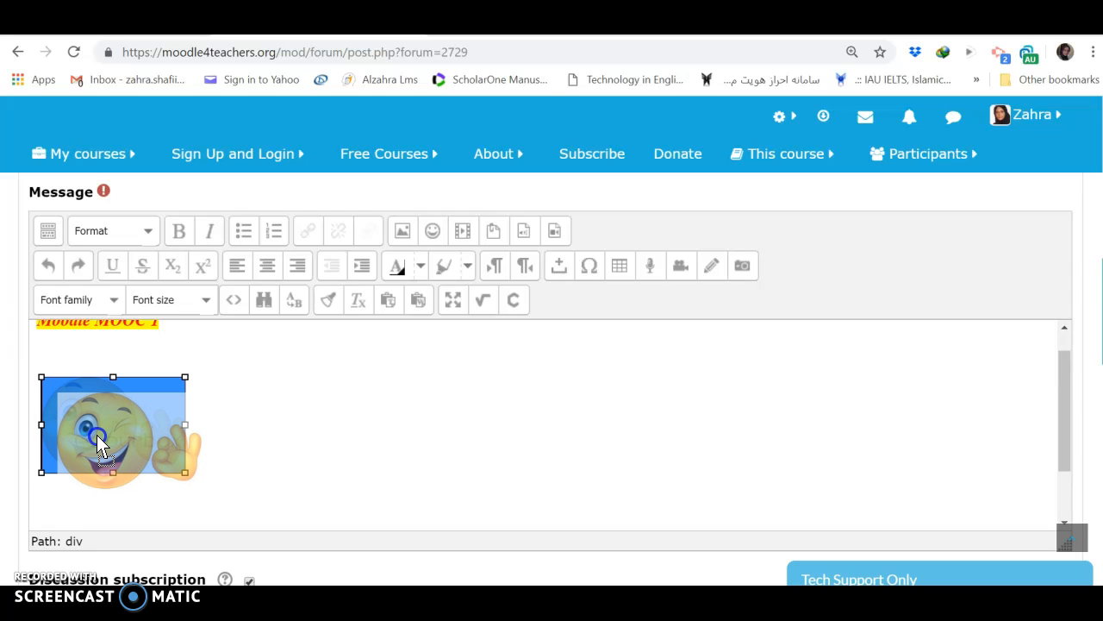
drag(97, 444, 98, 438)
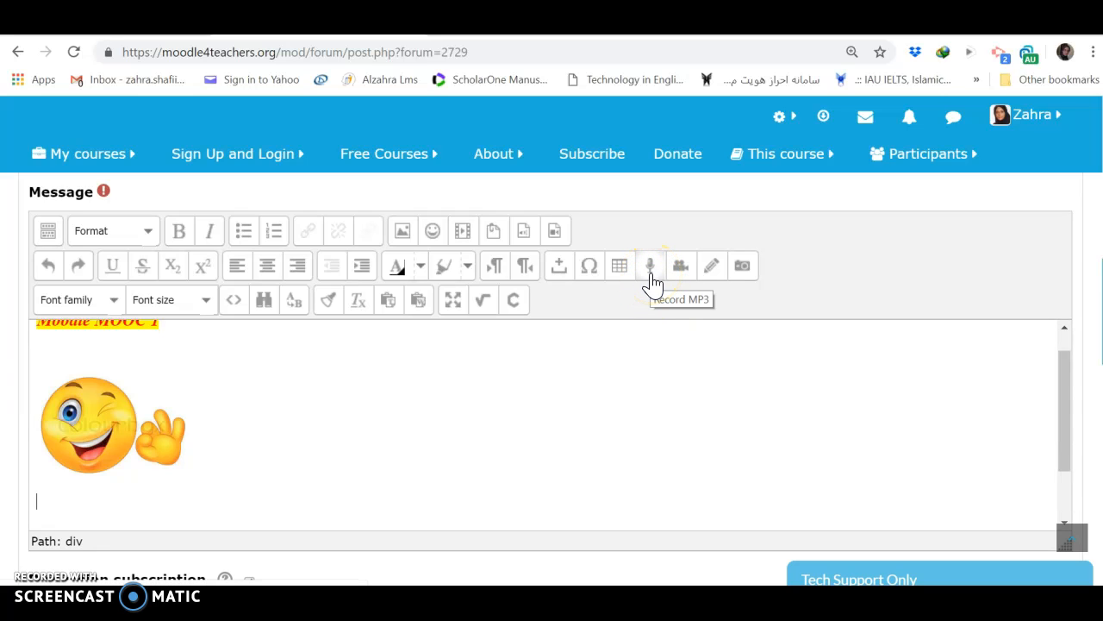
- Record an MP3 audio clip of about 5 seconds for the message and play it back
click(651, 269)
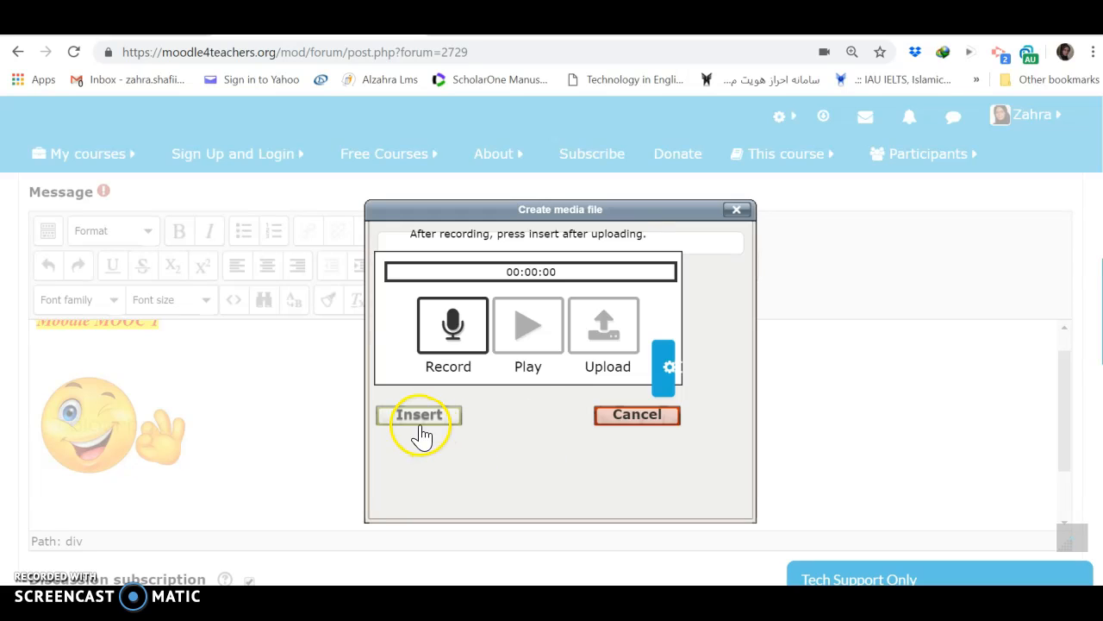
click(452, 341)
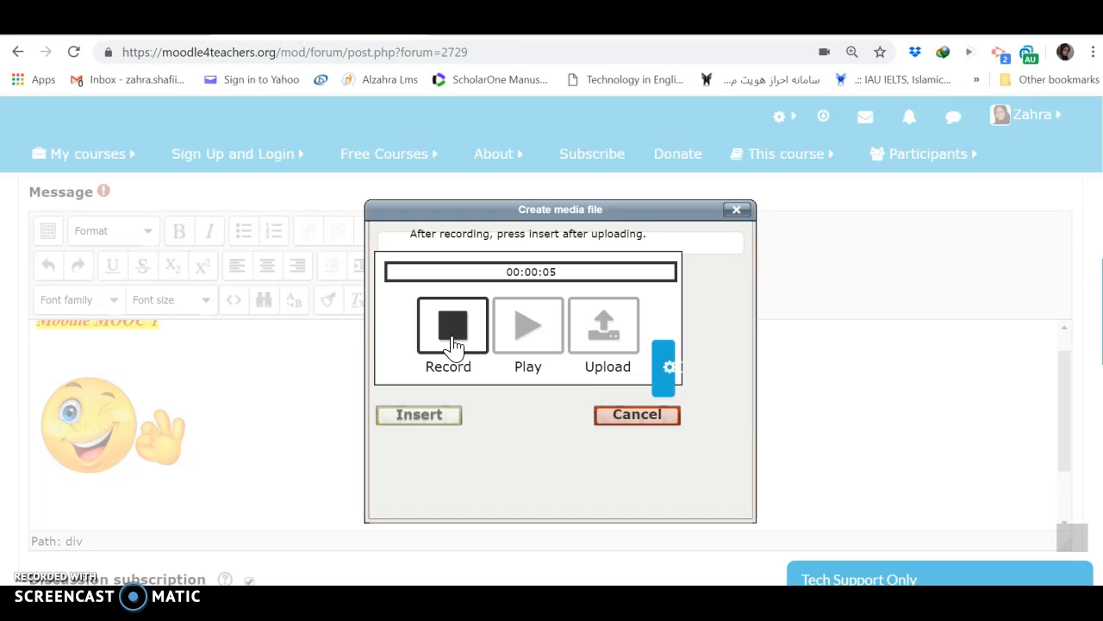
click(453, 341)
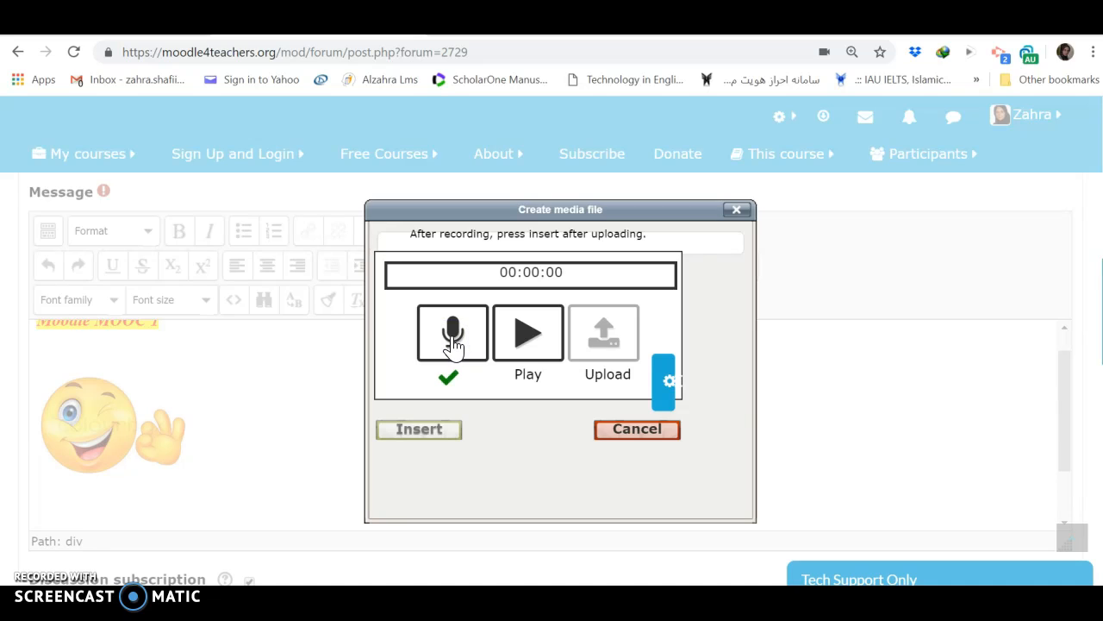
click(455, 349)
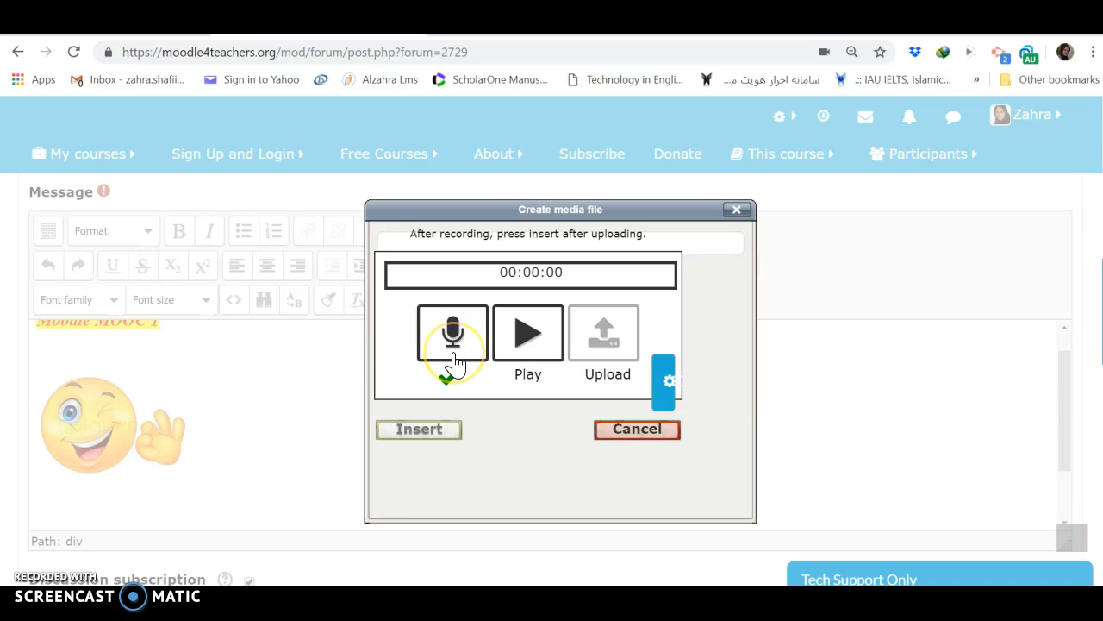
click(531, 343)
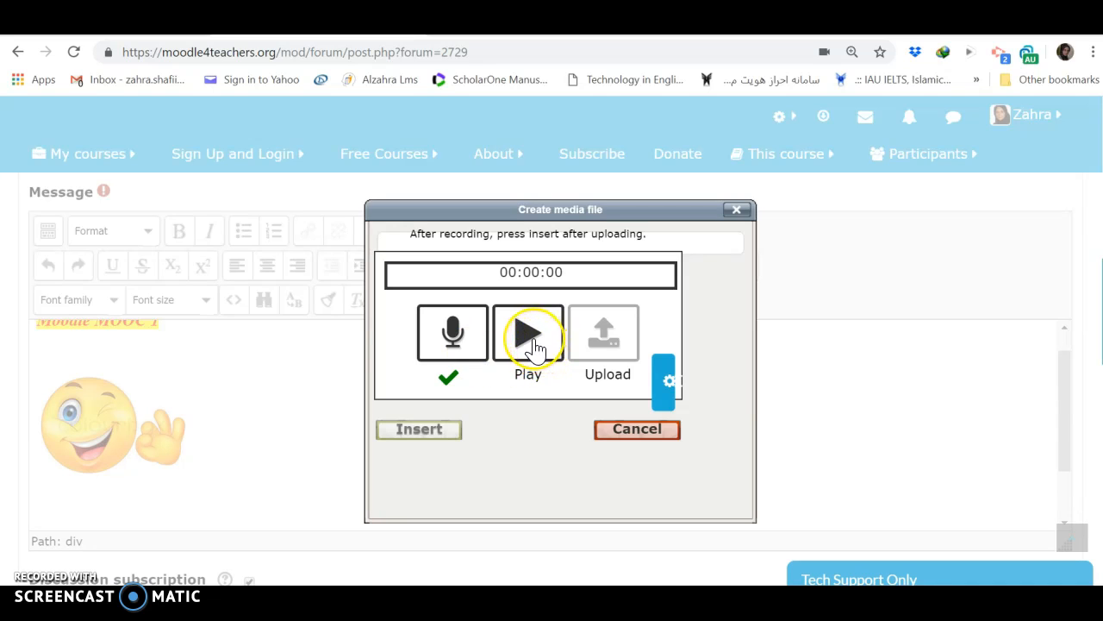
click(534, 347)
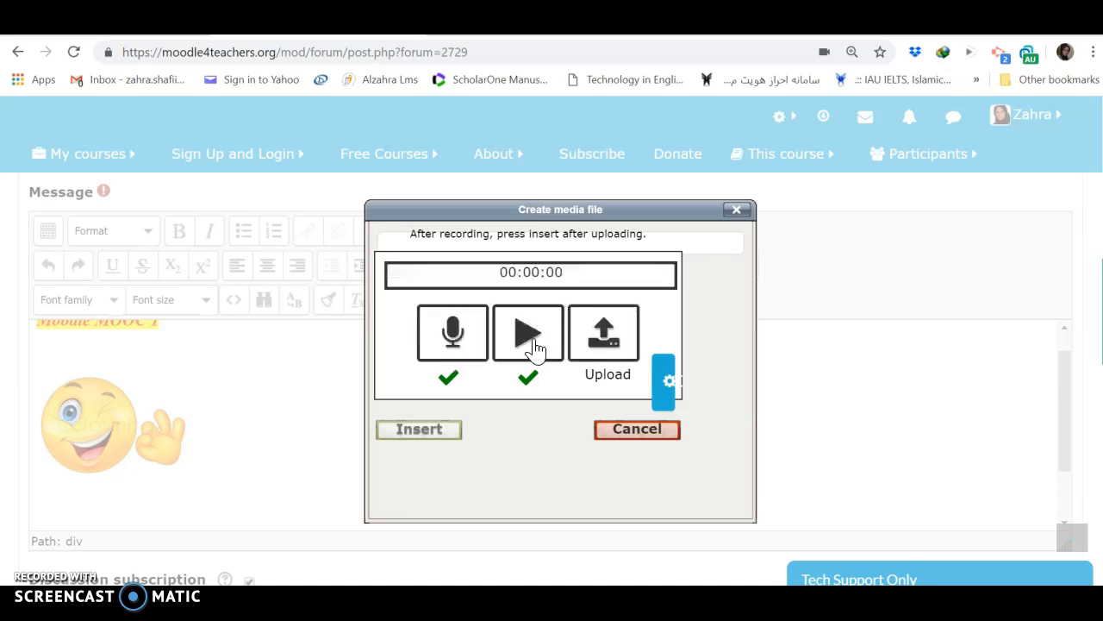
- Upload the recorded audio, insert it below the smiley image, and add a new line under it
click(609, 353)
click(598, 388)
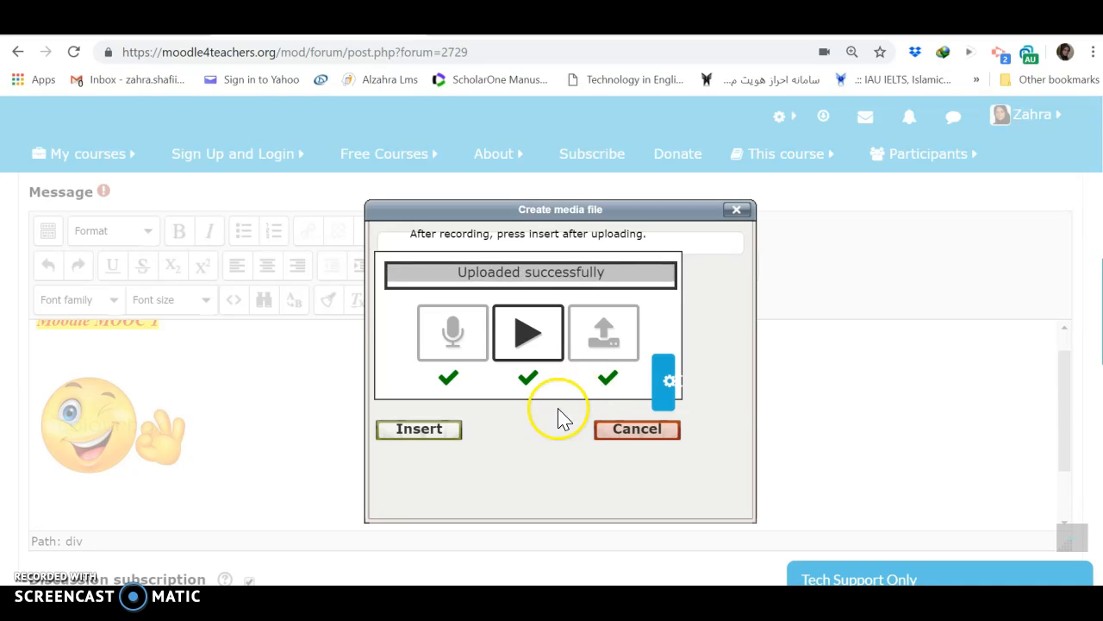
click(420, 430)
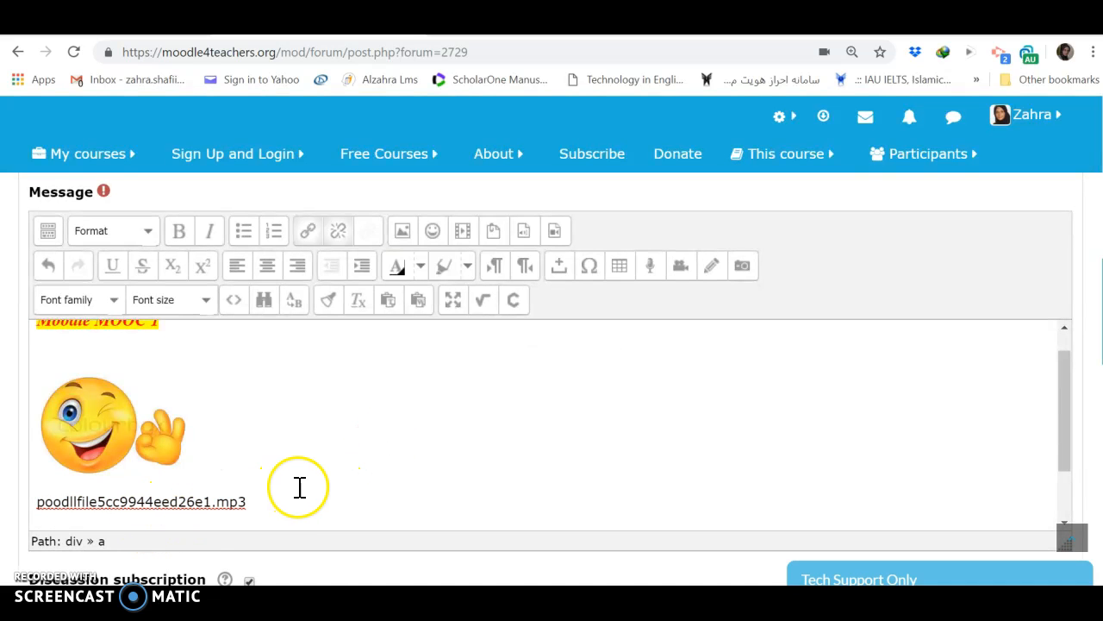
drag(1063, 460, 1072, 503)
key(Return)
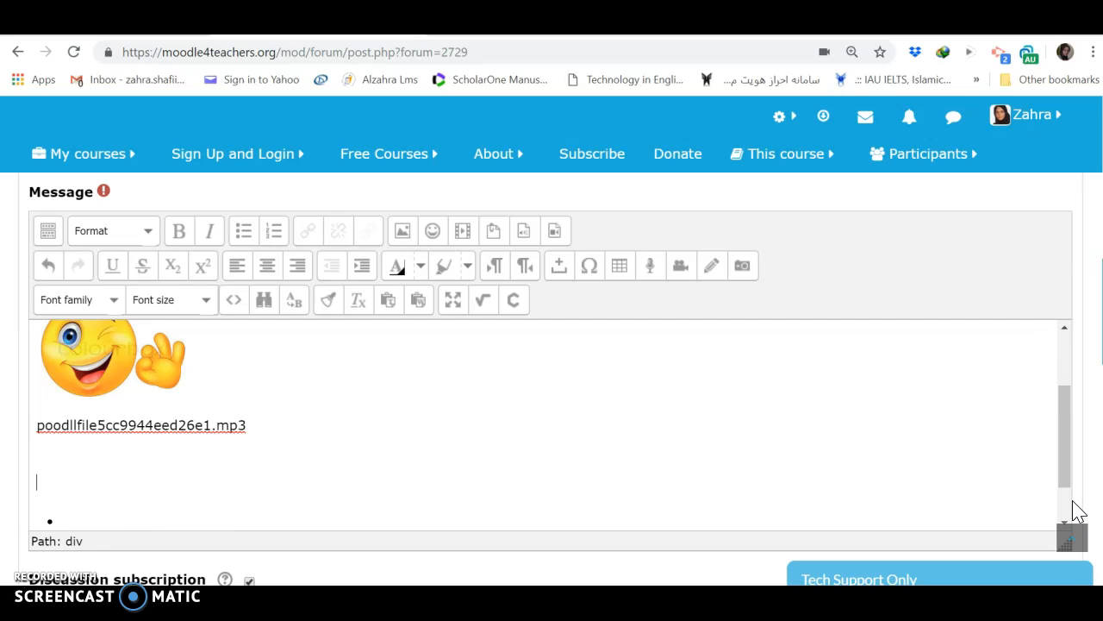
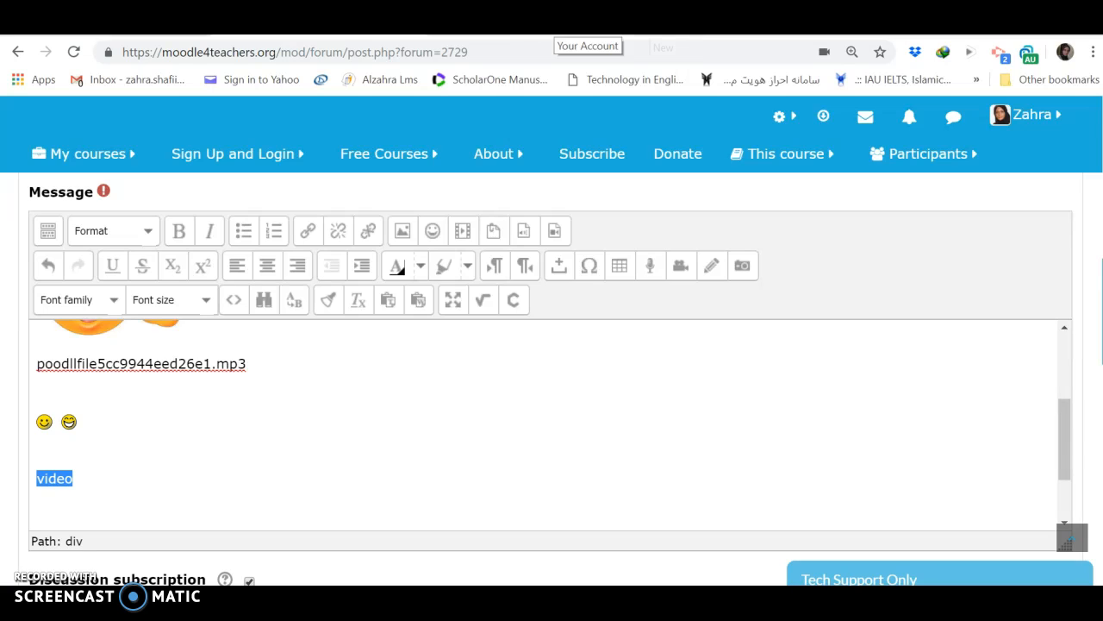
- Switch to the Screencast-O-Matic account's uploads and copy the direct link of the "Grammark.org" video
click(588, 22)
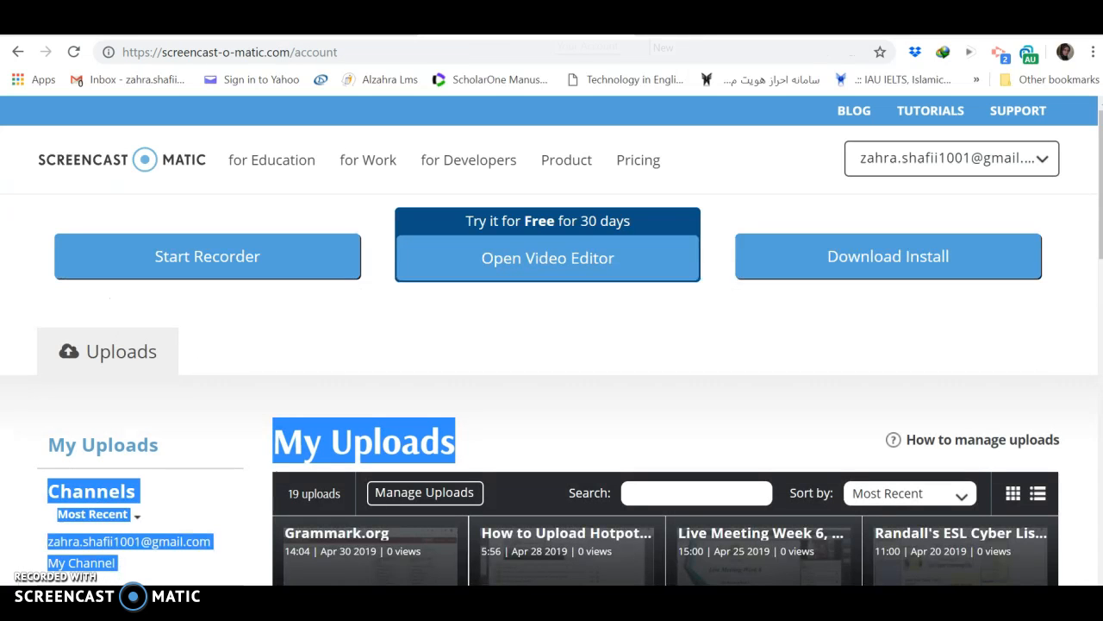
click(656, 22)
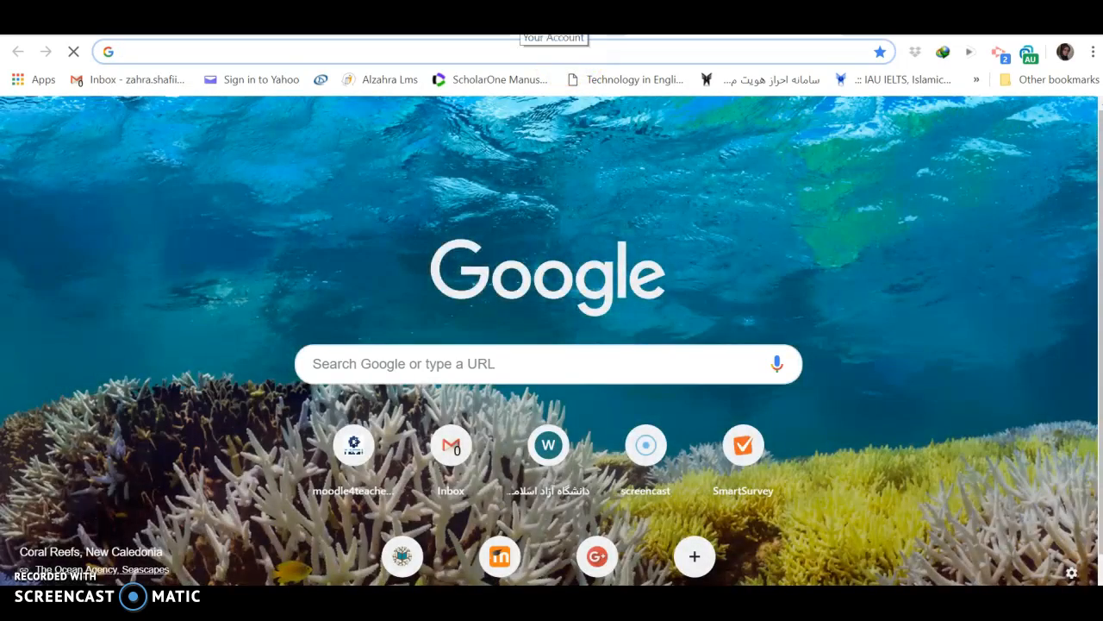
click(552, 22)
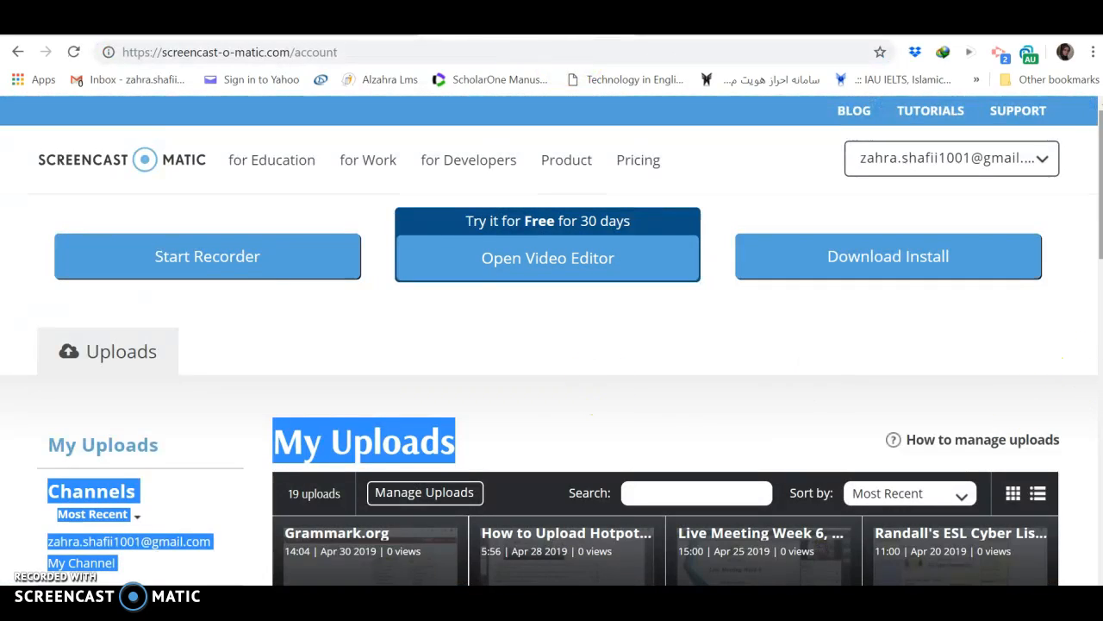
scroll(552, 388, down, 2)
mouse_move(353, 405)
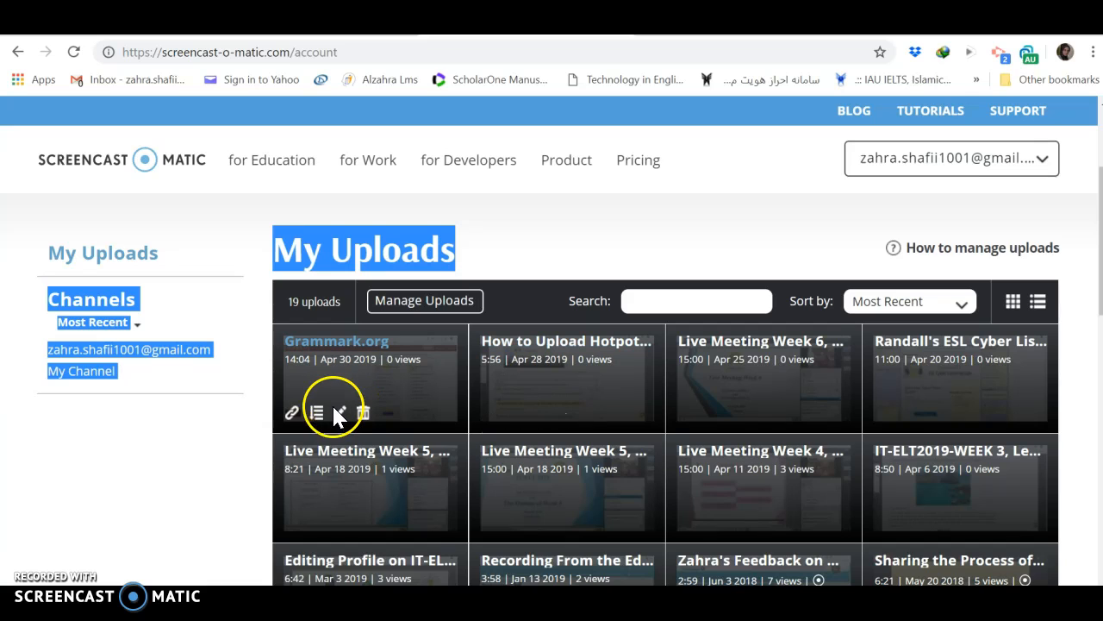
click(289, 412)
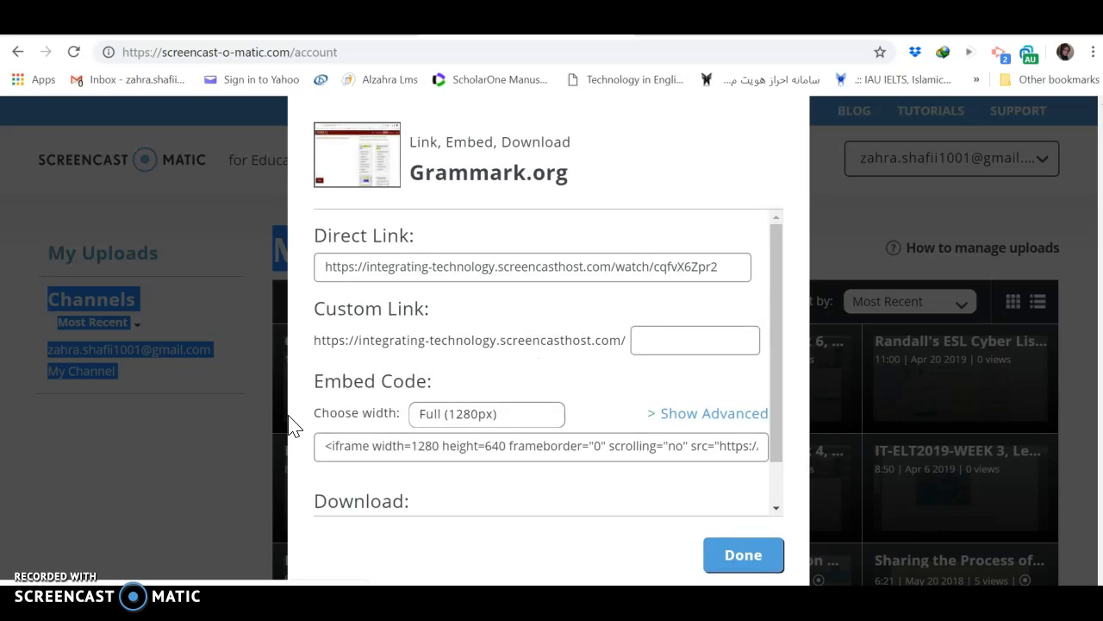
click(535, 266)
right_click(535, 268)
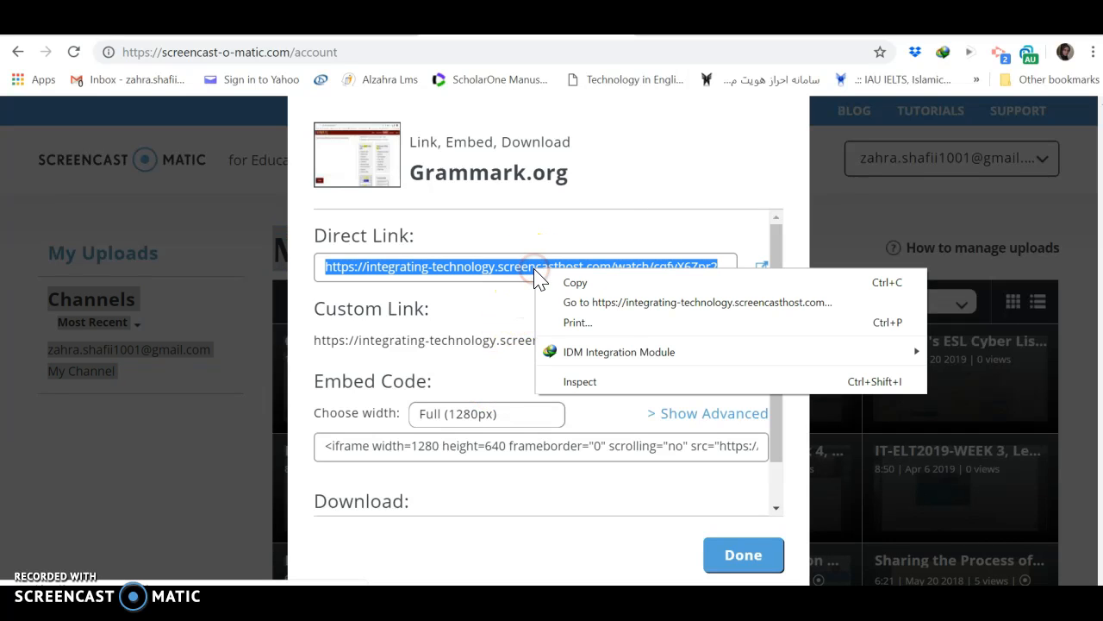
click(565, 283)
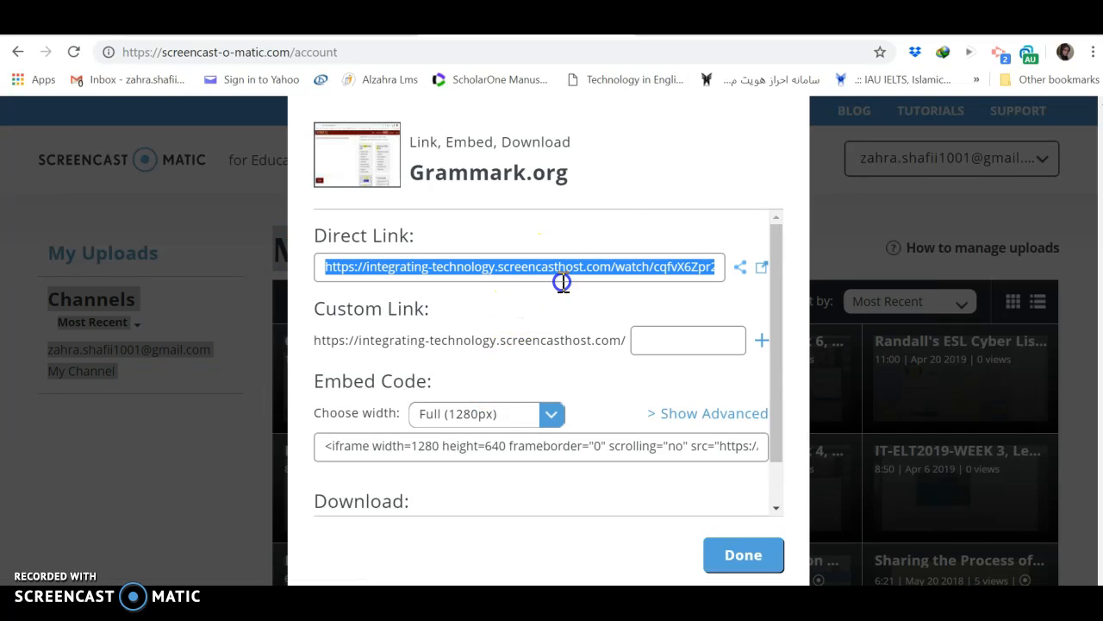
- Return to the Moodle post and link the word "video" to the copied video URL, opening in this window/frame
click(366, 36)
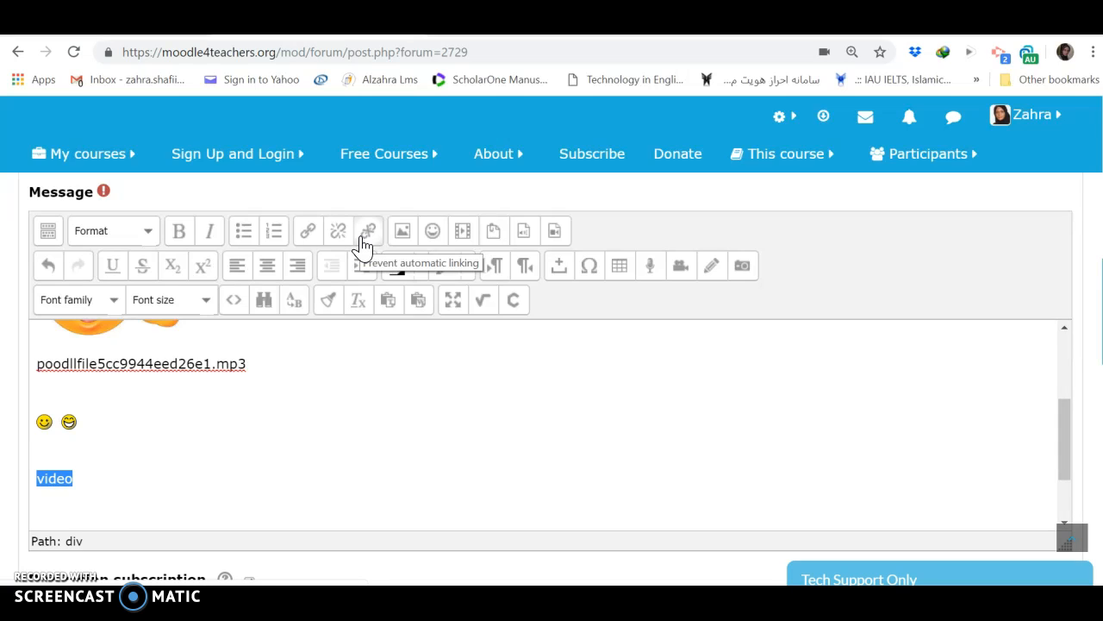
click(307, 232)
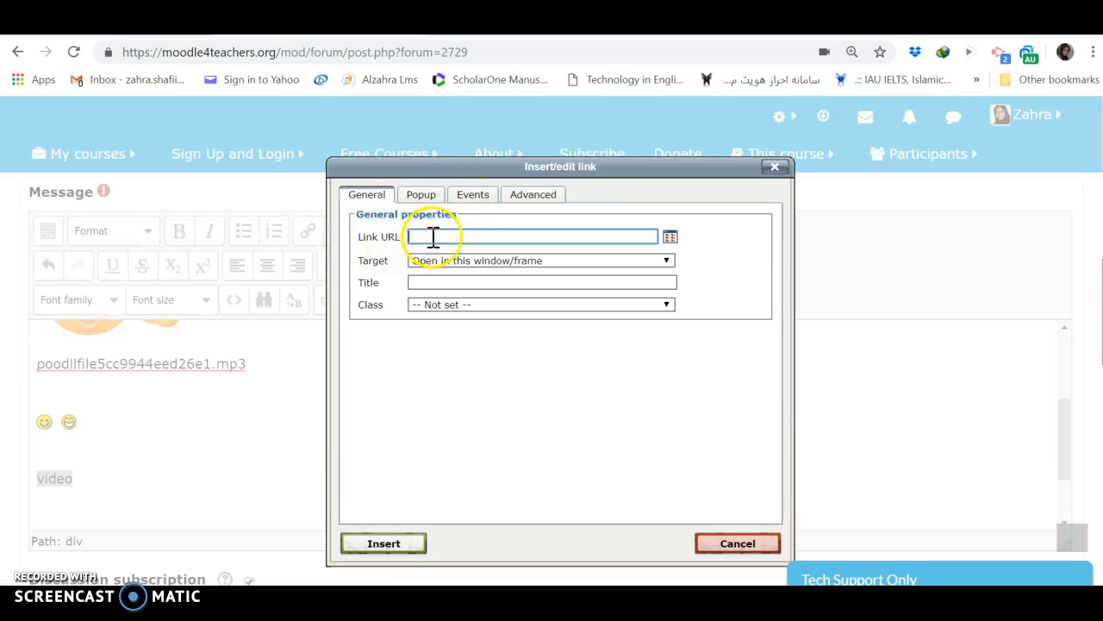
click(432, 237)
right_click(432, 239)
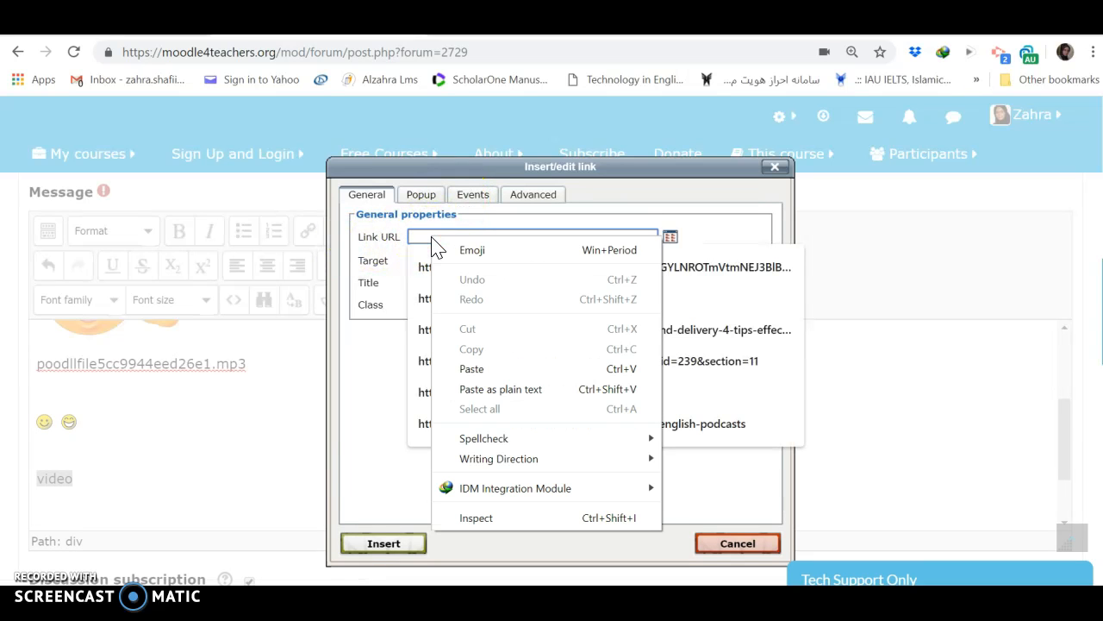
click(470, 368)
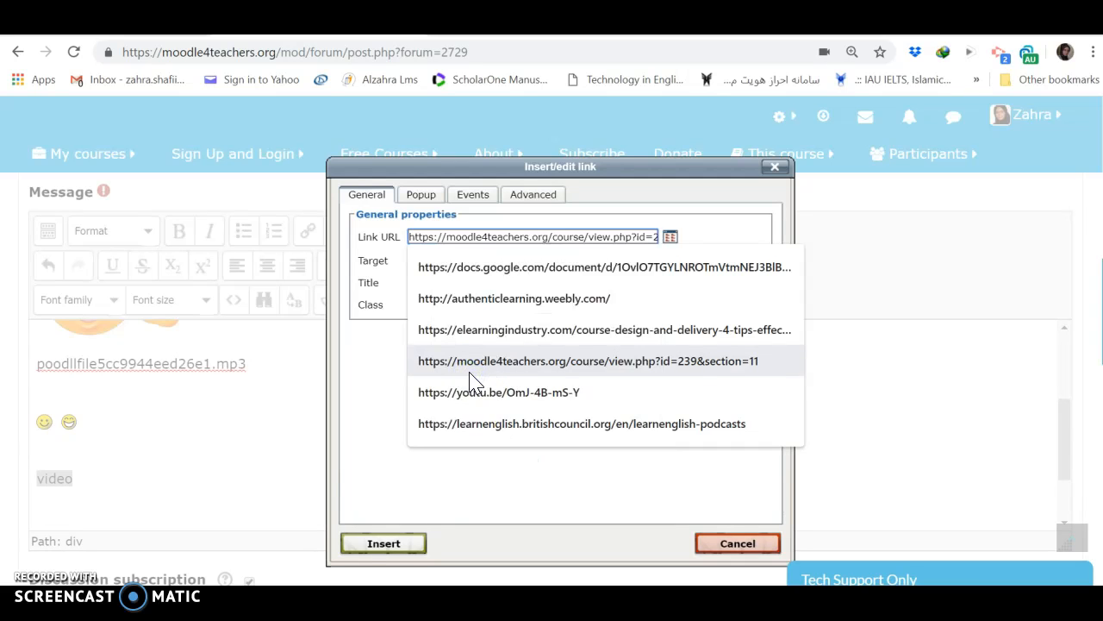
click(404, 484)
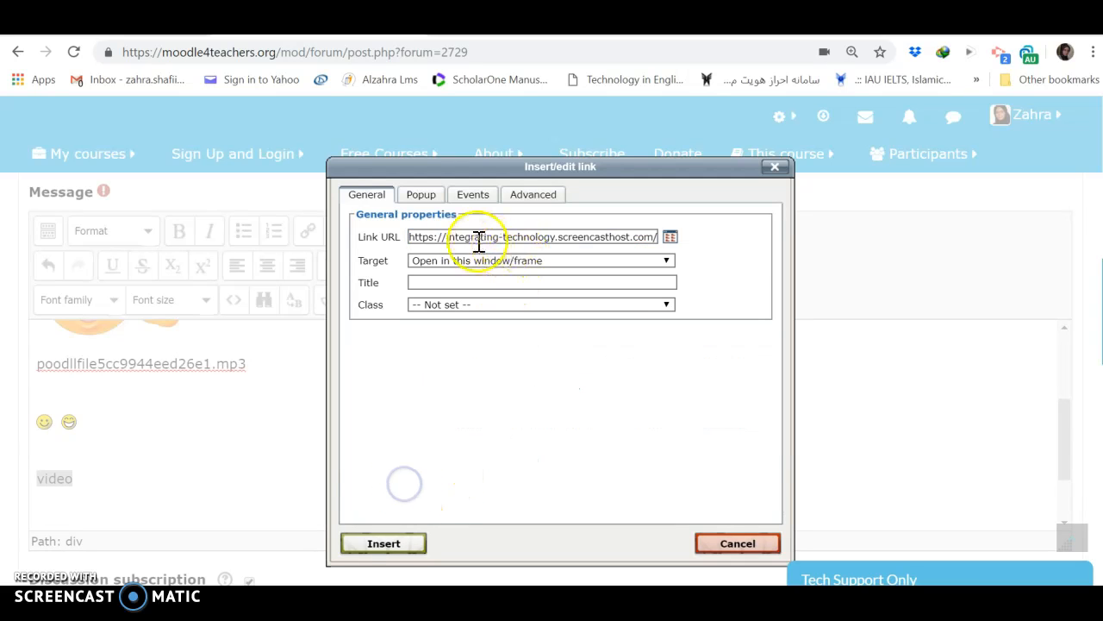
click(392, 544)
click(63, 485)
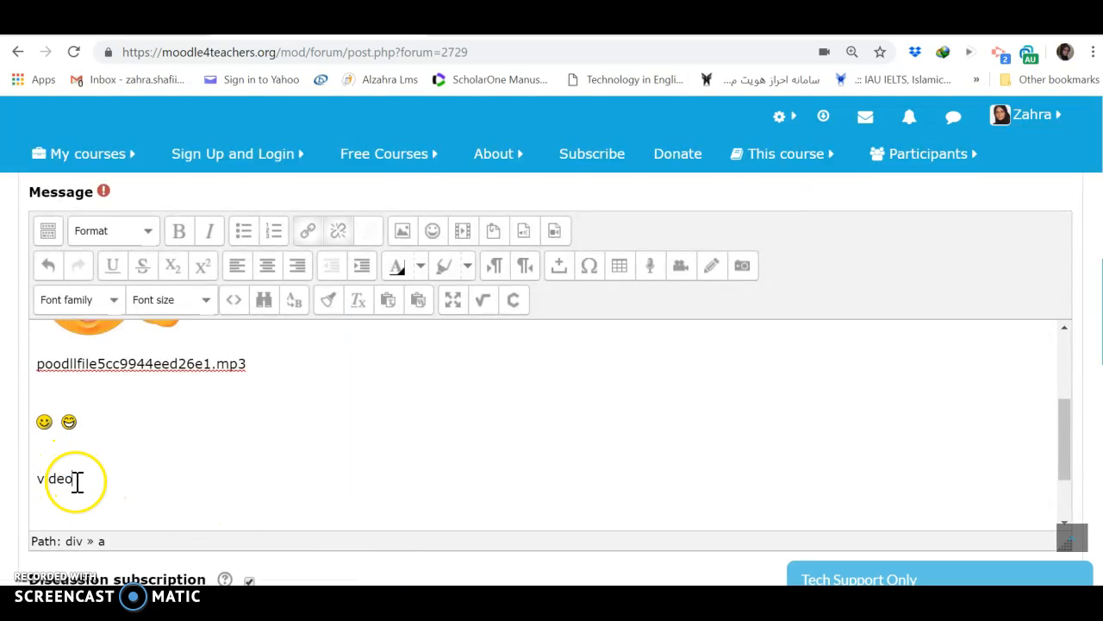
- Submit the finished "Features of Rich Editor on Moodle" discussion to the forum
drag(1069, 473, 1069, 518)
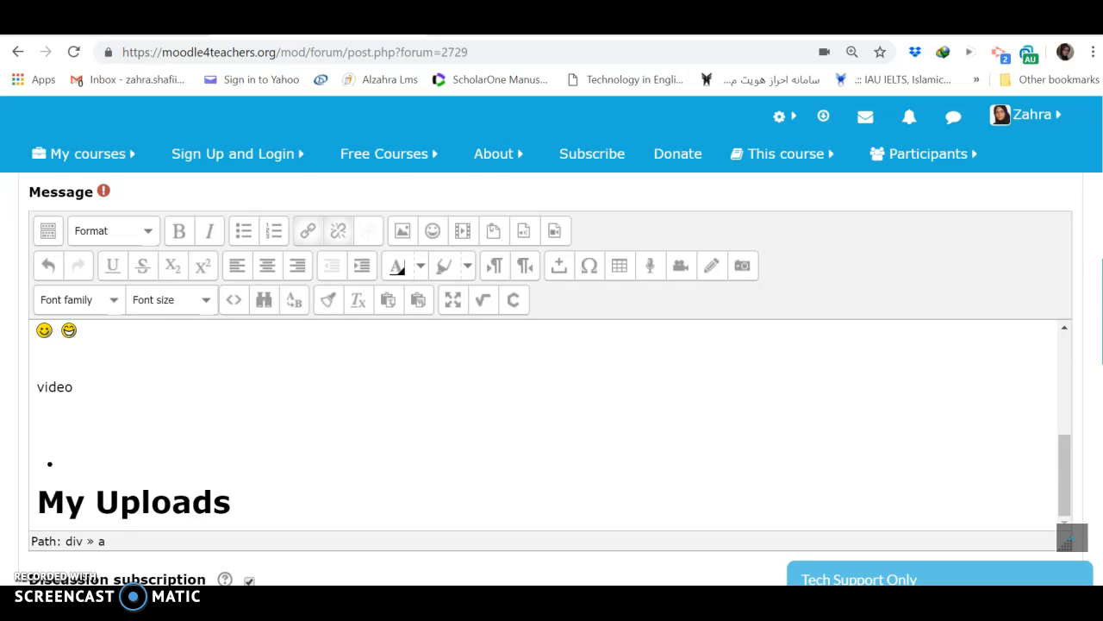
scroll(551, 379, down, 6)
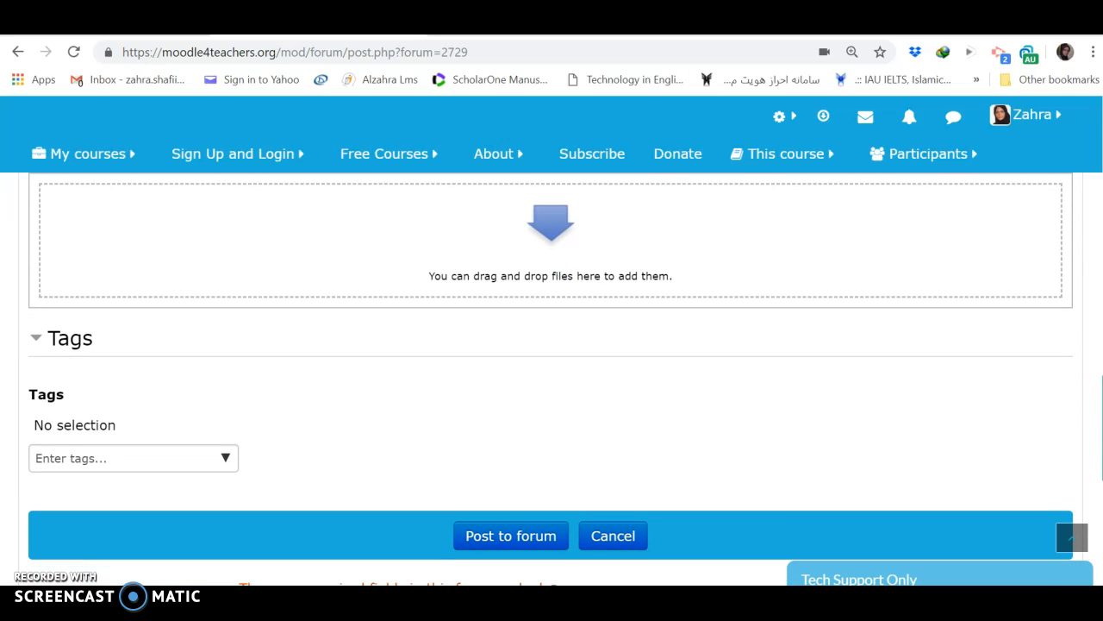
scroll(991, 466, down, 2)
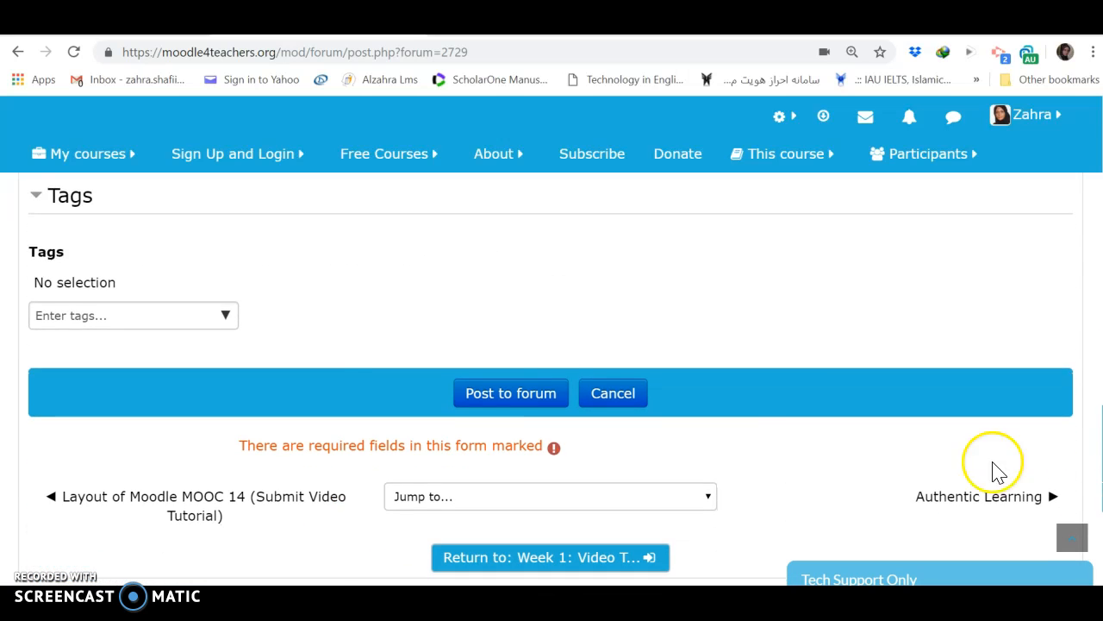
click(509, 395)
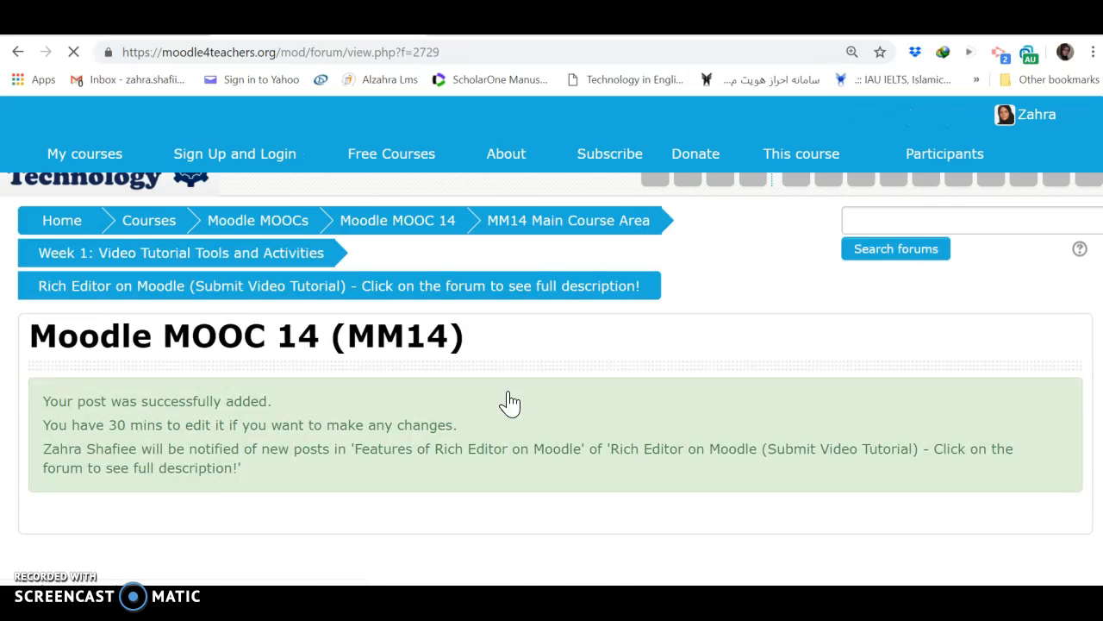
- Open the "Features of Rich Editor on Moodle" discussion from the forum list and review the posted text, image, emoticons and video link
scroll(509, 401, down, 2)
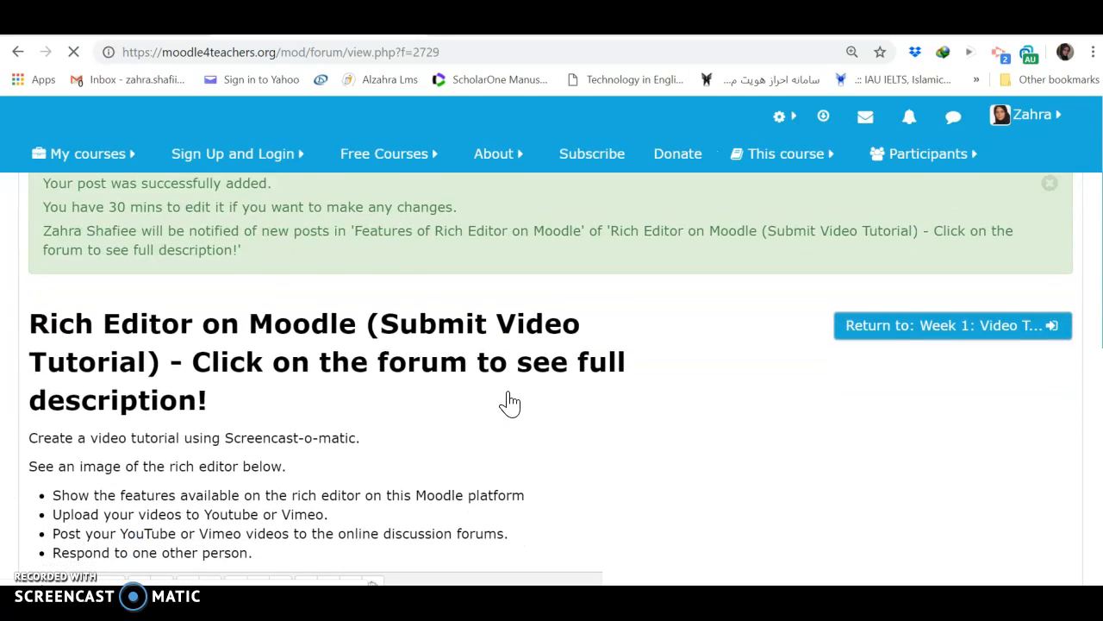
scroll(508, 400, down, 2)
scroll(510, 402, down, 5)
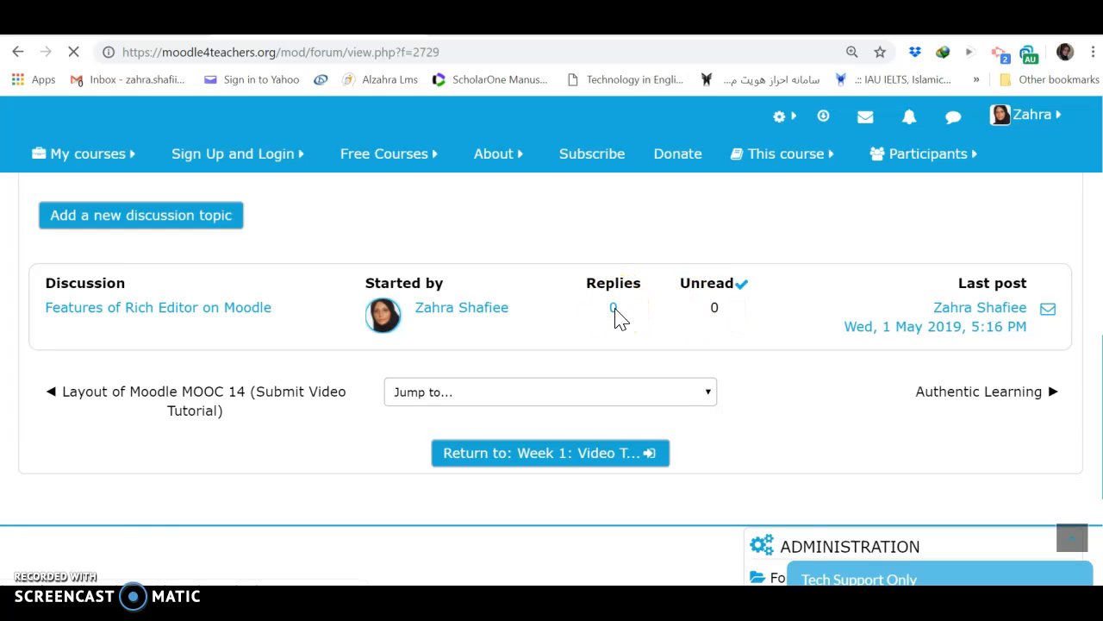
scroll(616, 320, down, 5)
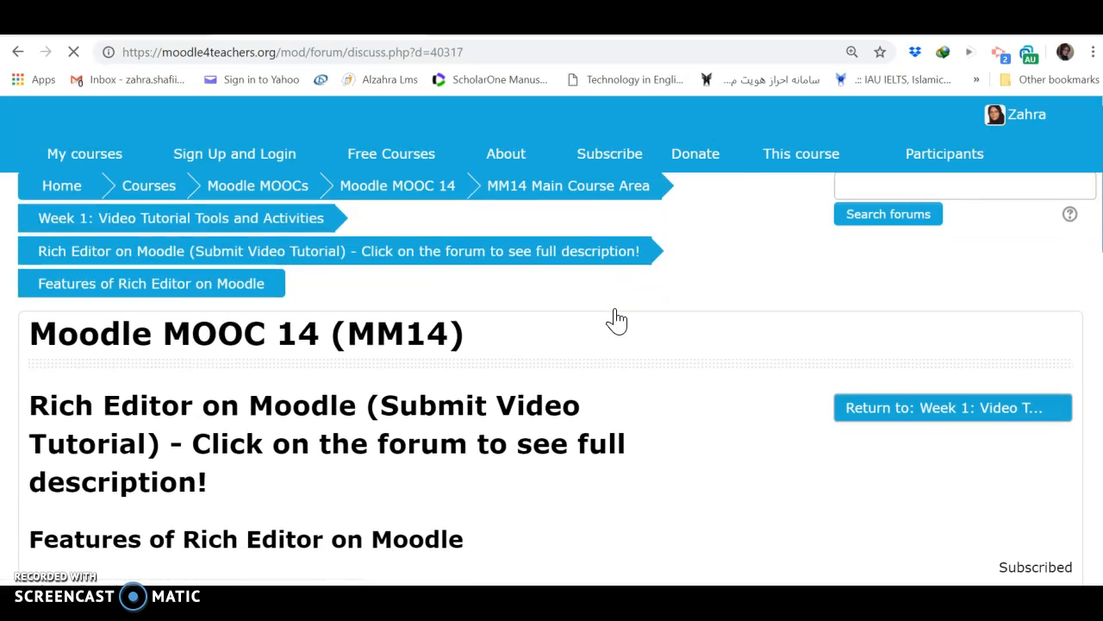
scroll(617, 320, down, 3)
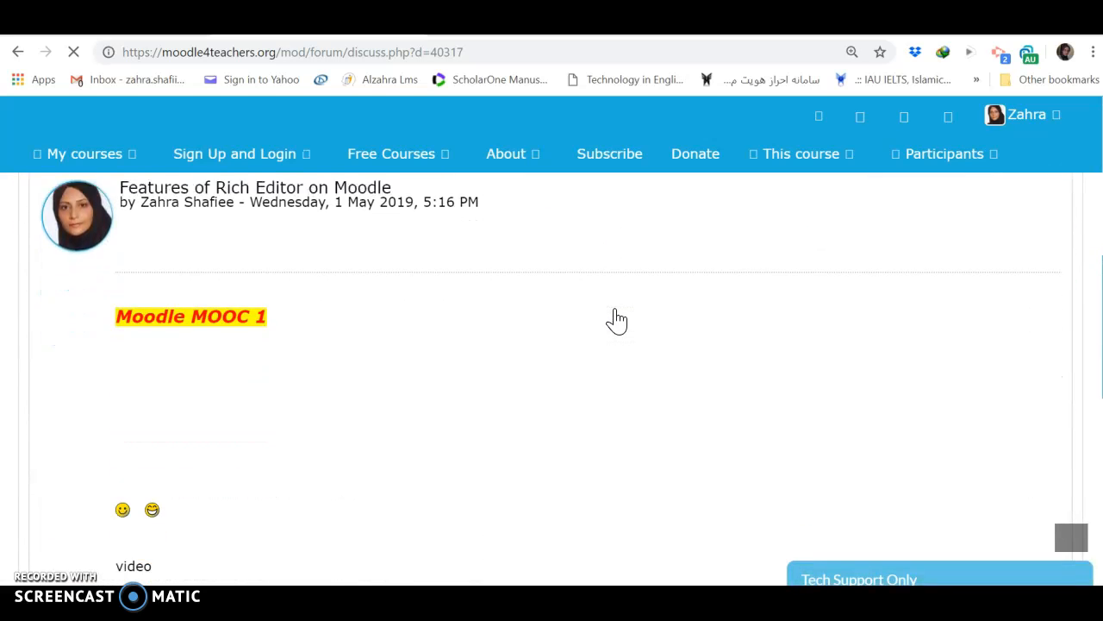
scroll(616, 320, down, 2)
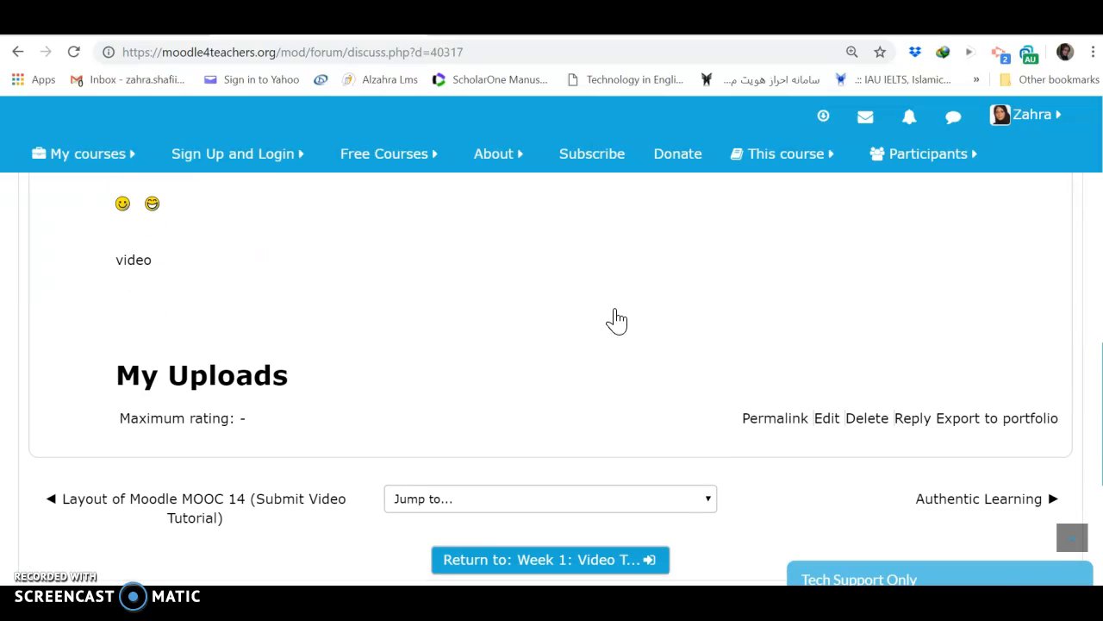
scroll(617, 320, up, 4)
scroll(616, 319, up, 1)
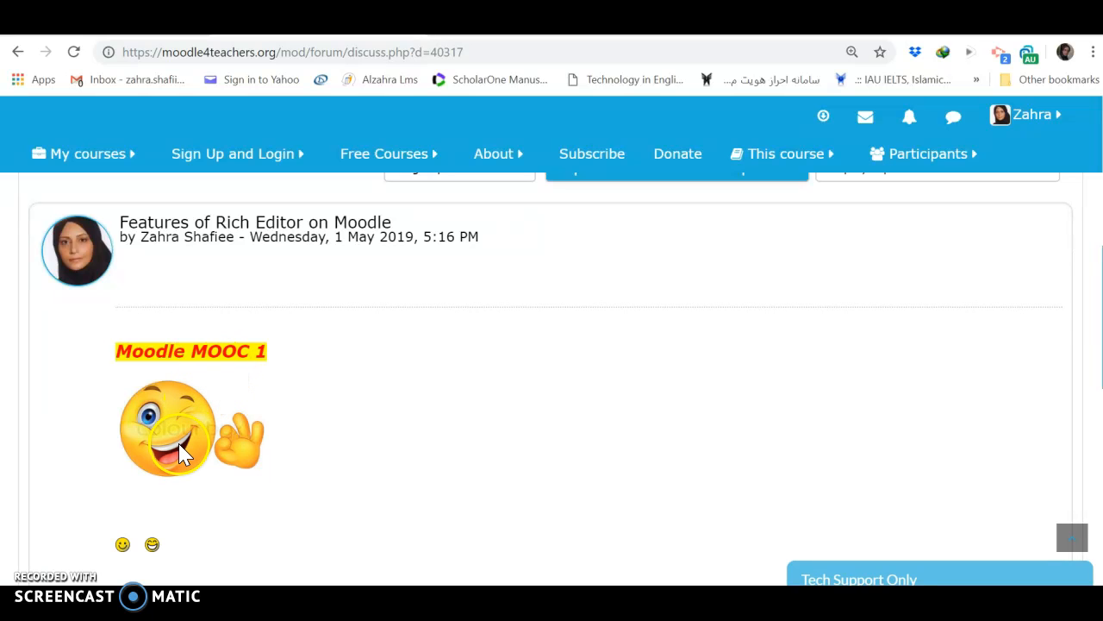
scroll(179, 452, down, 3)
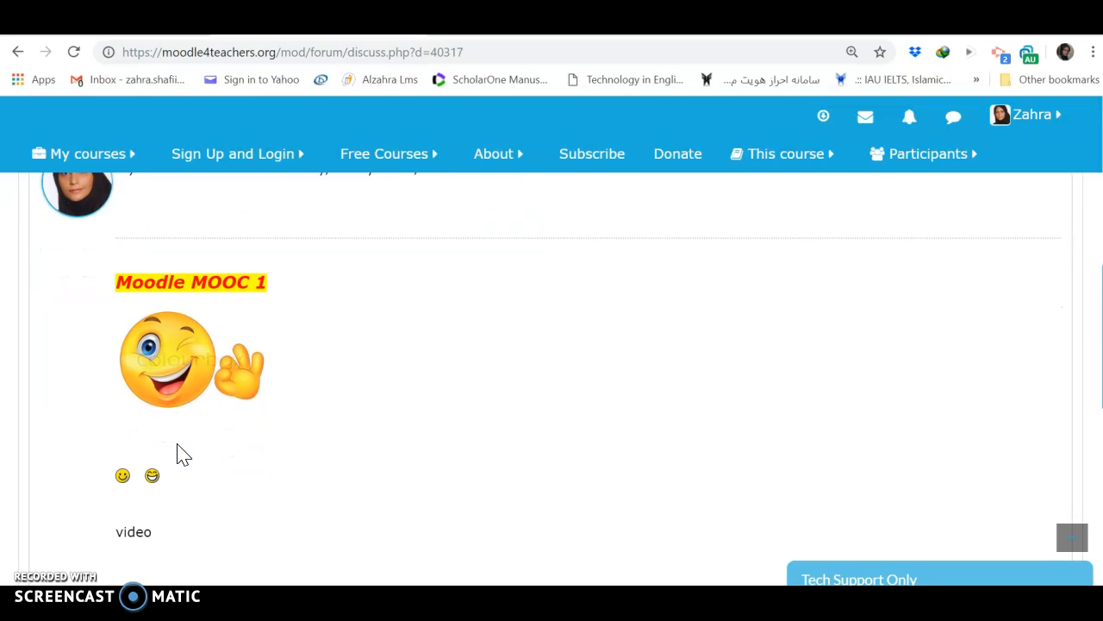
click(138, 392)
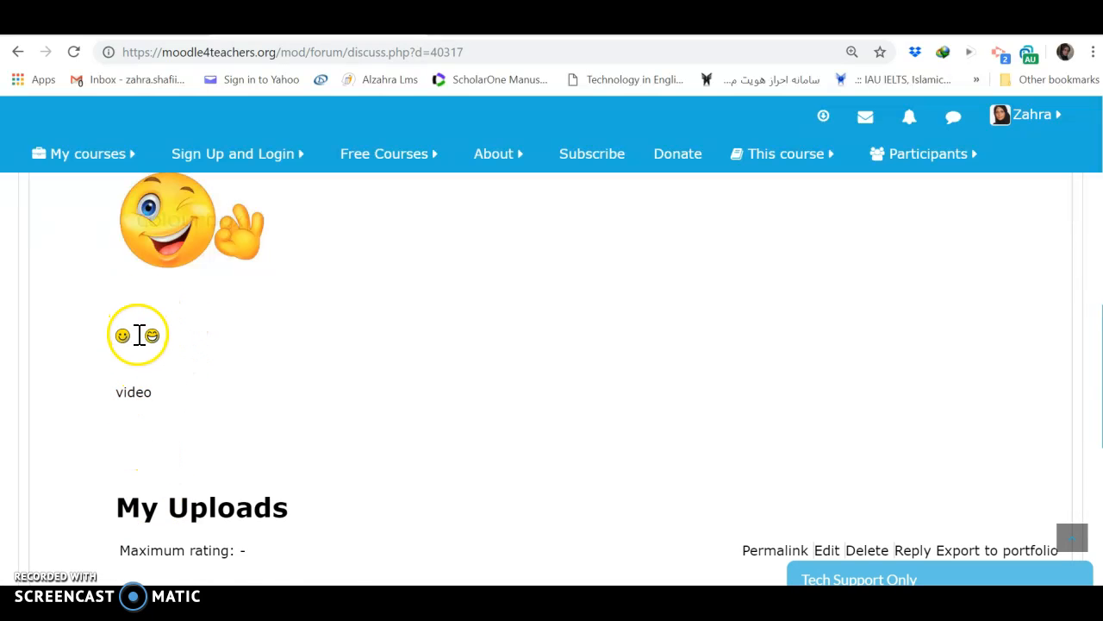
scroll(241, 389, down, 2)
scroll(243, 392, up, 2)
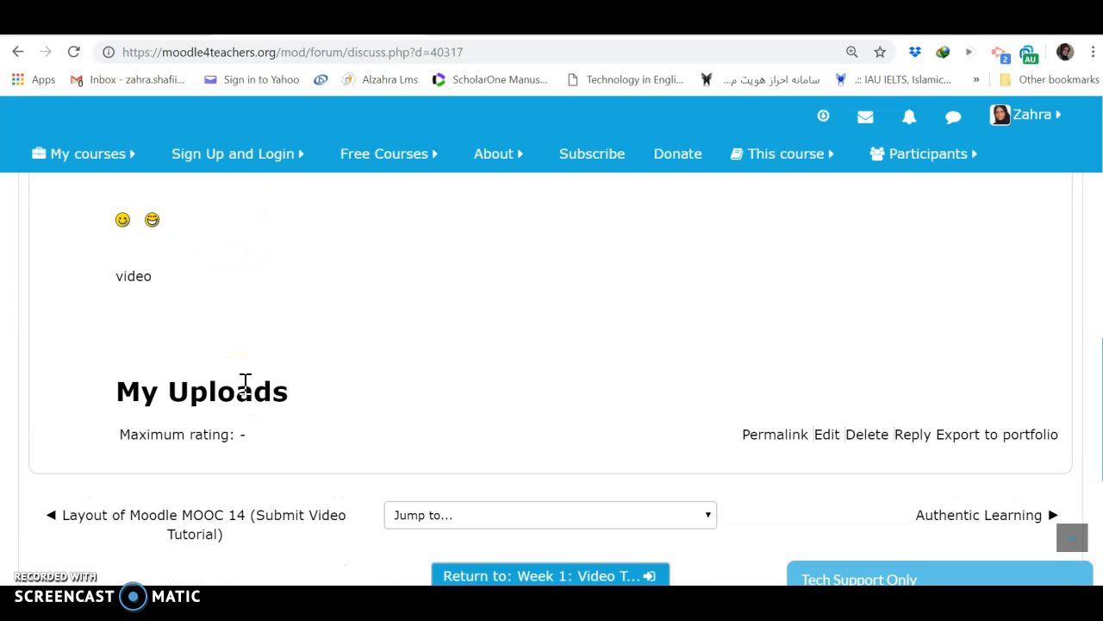
- Test the video link in the post and return to the forum's discussion list
click(130, 465)
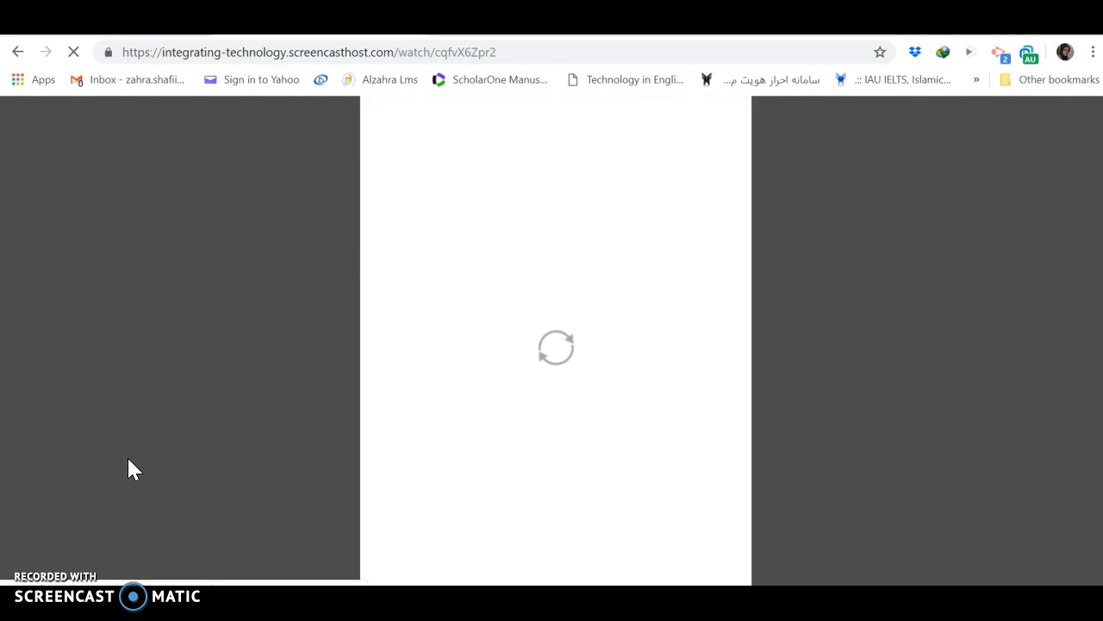
click(274, 523)
click(457, 510)
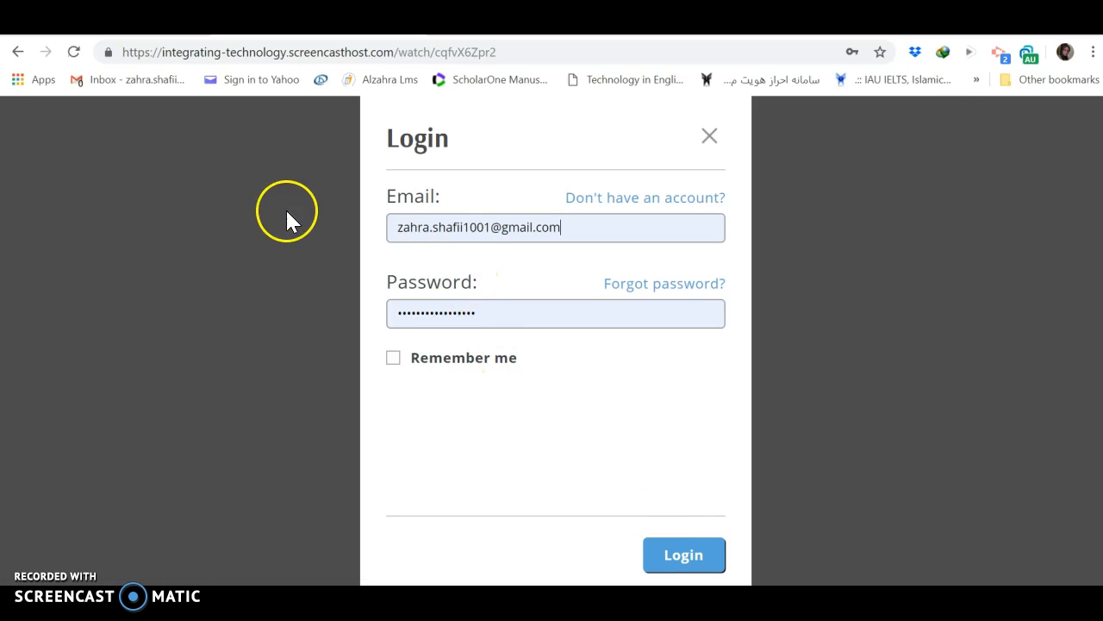
click(17, 53)
click(16, 54)
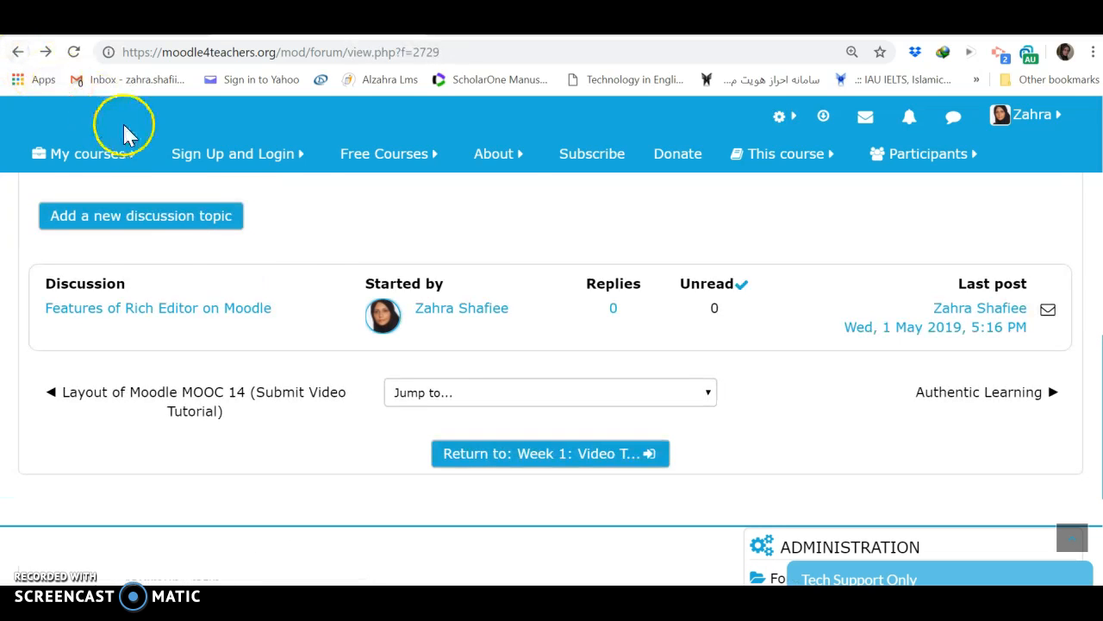
click(433, 316)
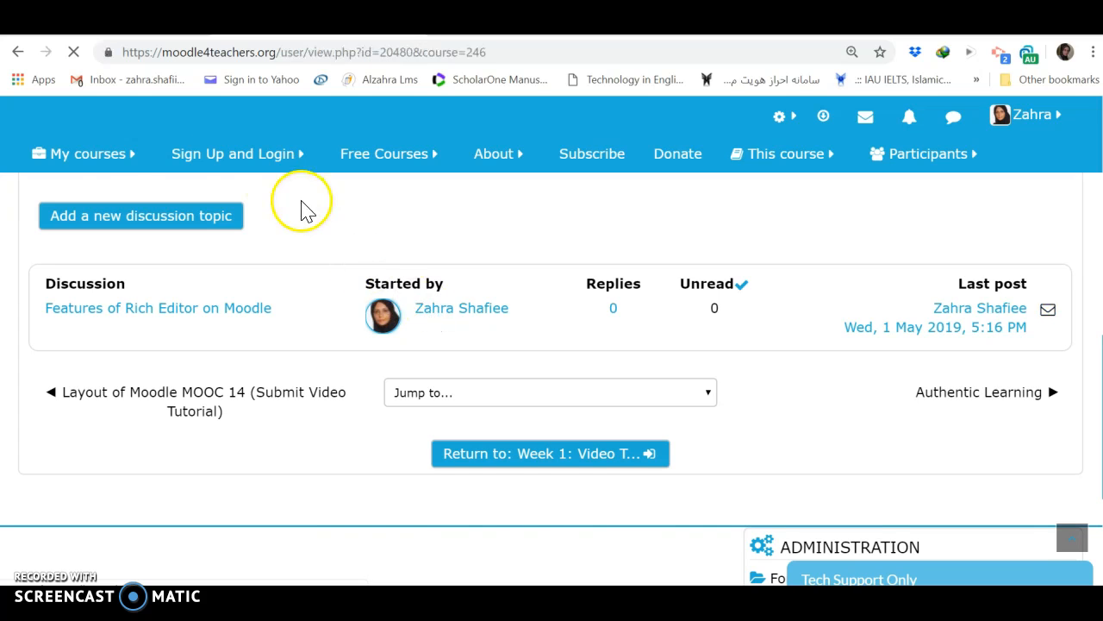
click(17, 52)
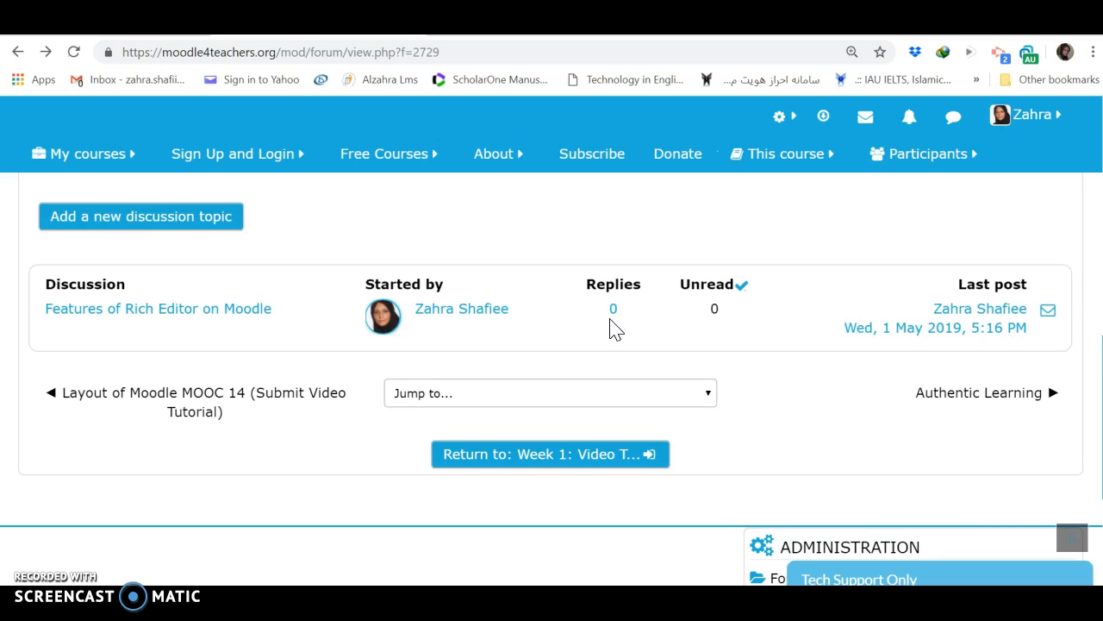
- Reopen the "Features of Rich Editor on Moodle" discussion and delete its post, confirming the deletion
click(613, 312)
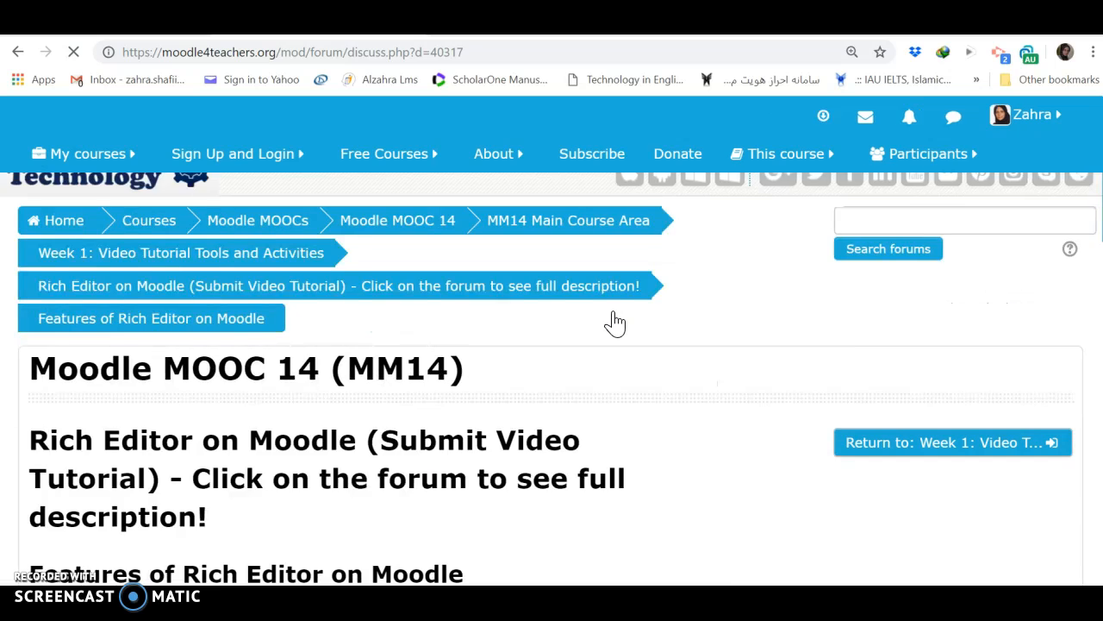
scroll(615, 321, down, 8)
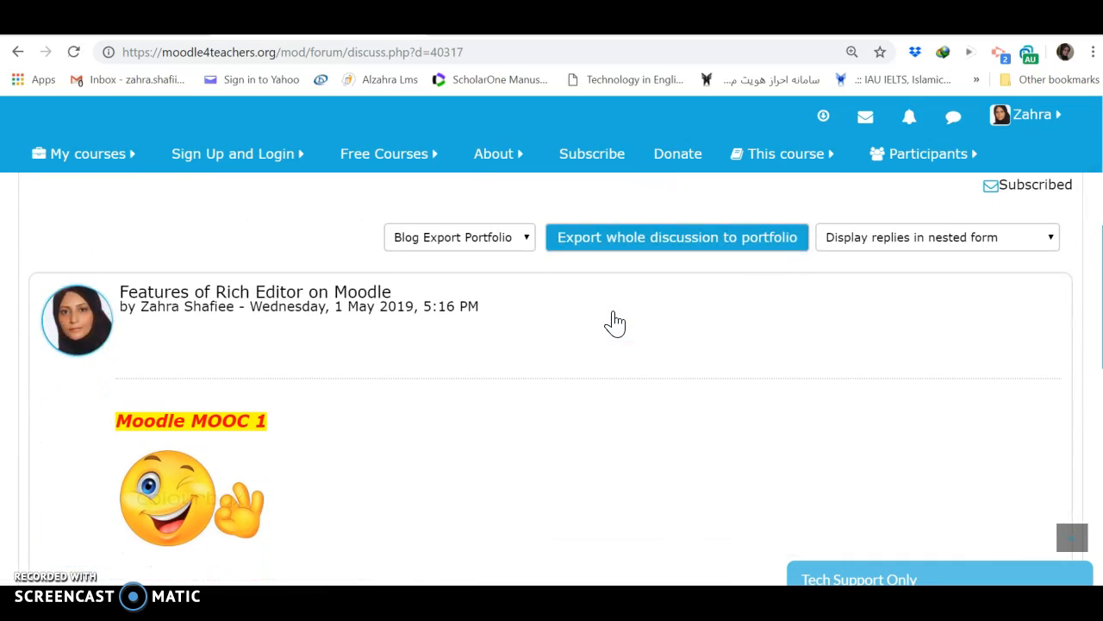
click(866, 412)
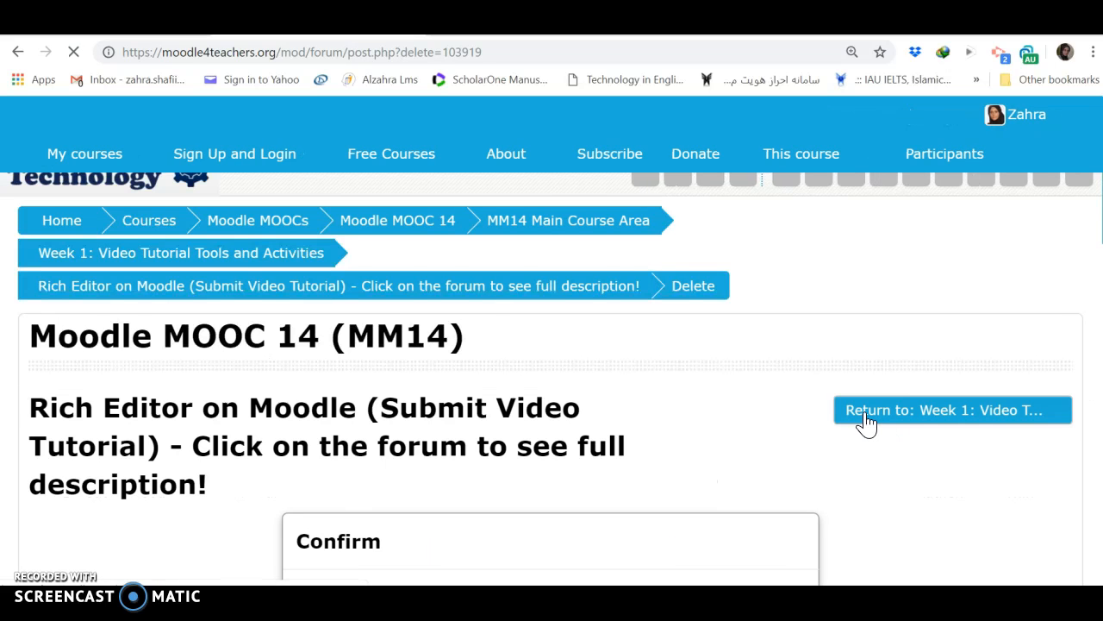
click(634, 398)
scroll(634, 405, down, 2)
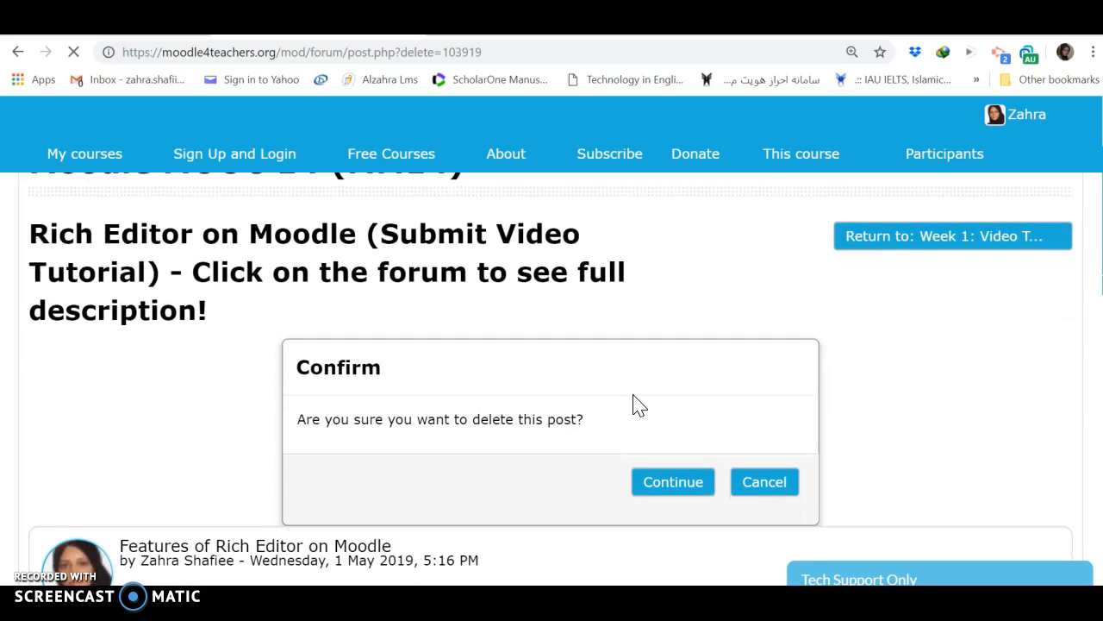
click(660, 451)
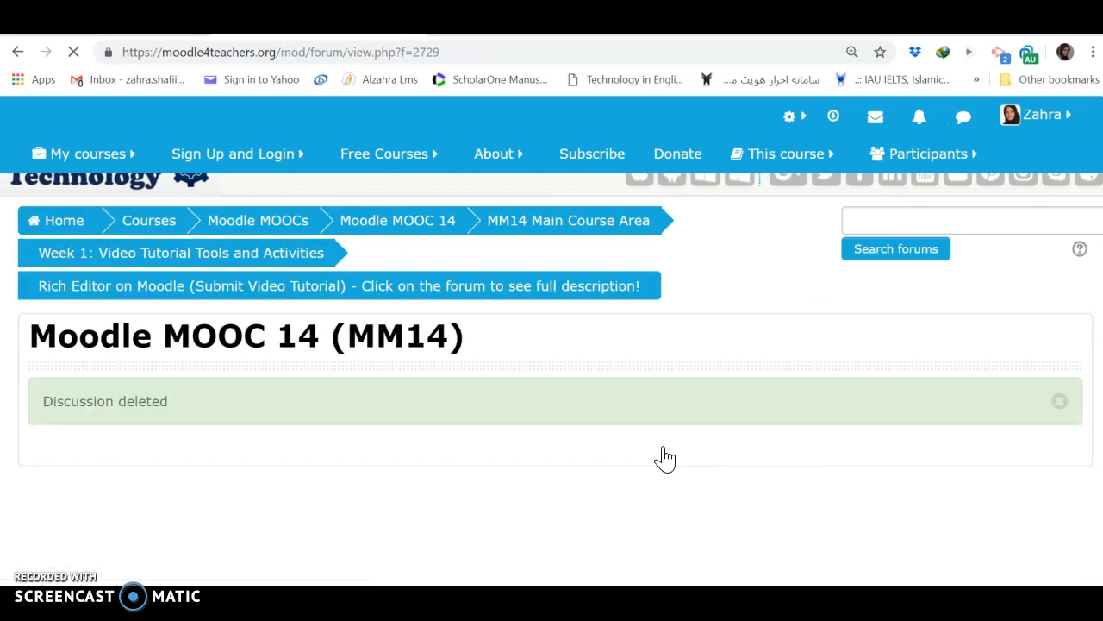
scroll(665, 458, down, 5)
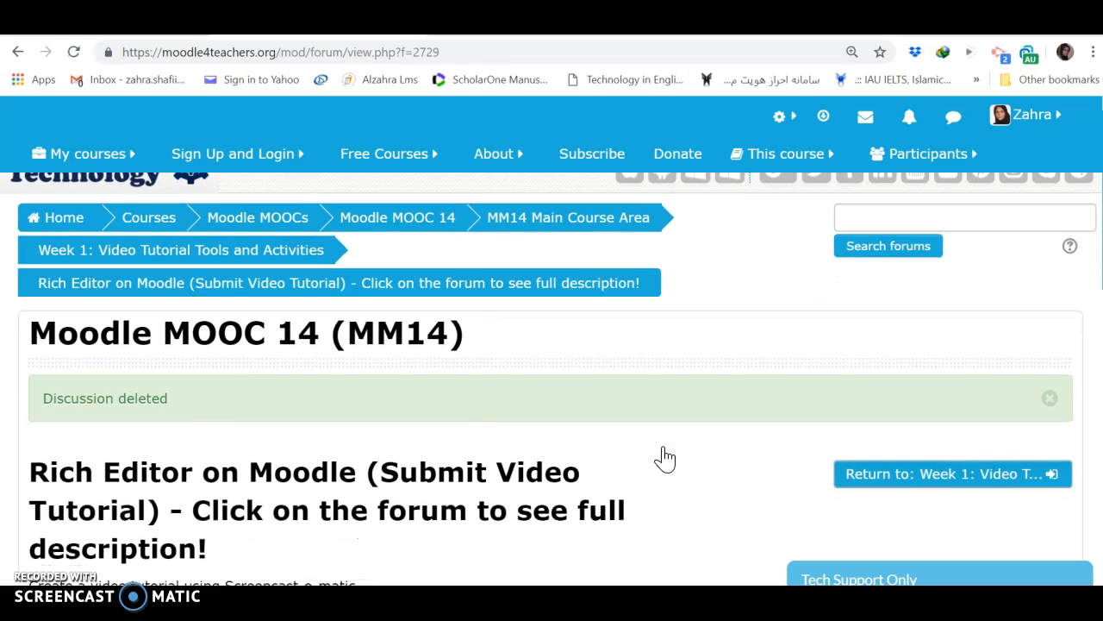